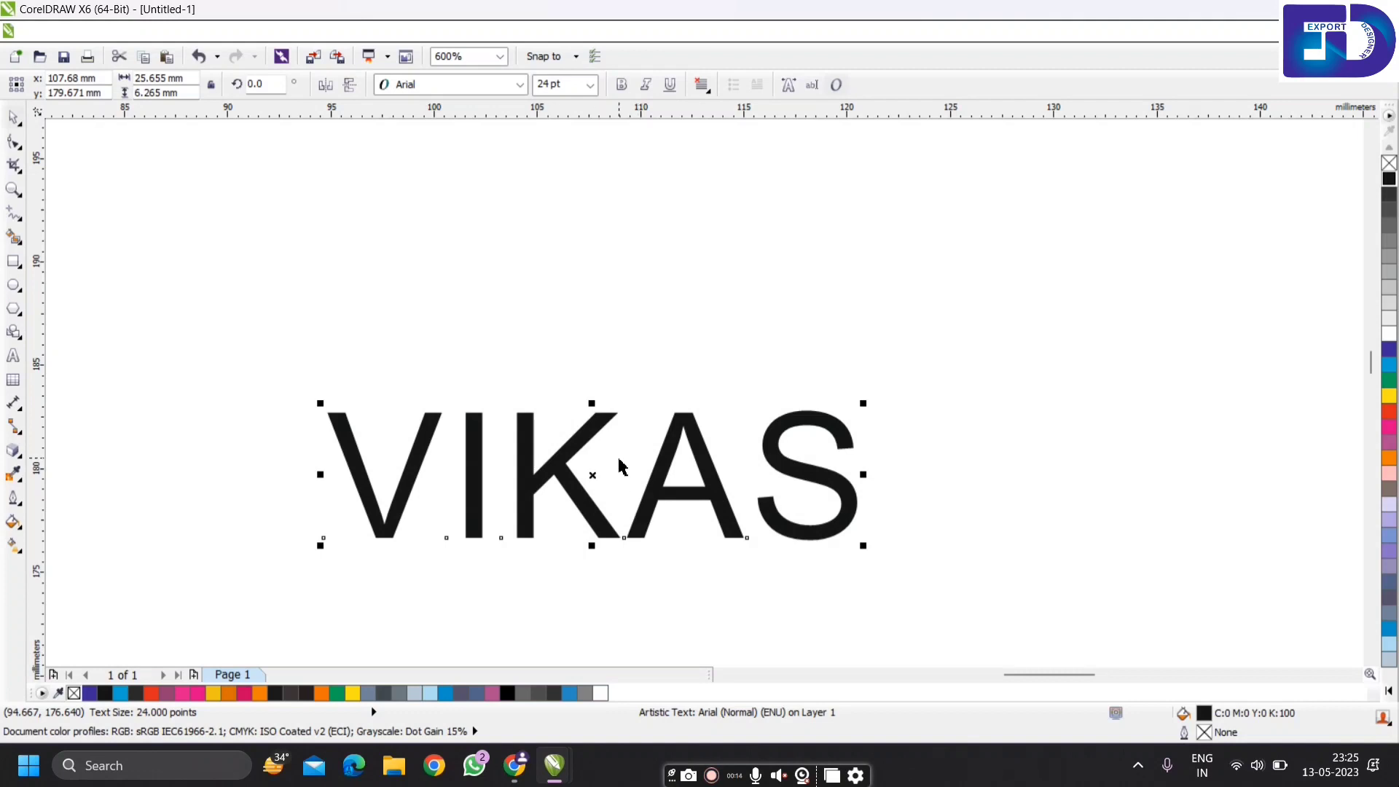
Convert the artistic name text to curves and break it apart into separate letter shapes
{"action": "right_click", "coordinate": [525, 464]}
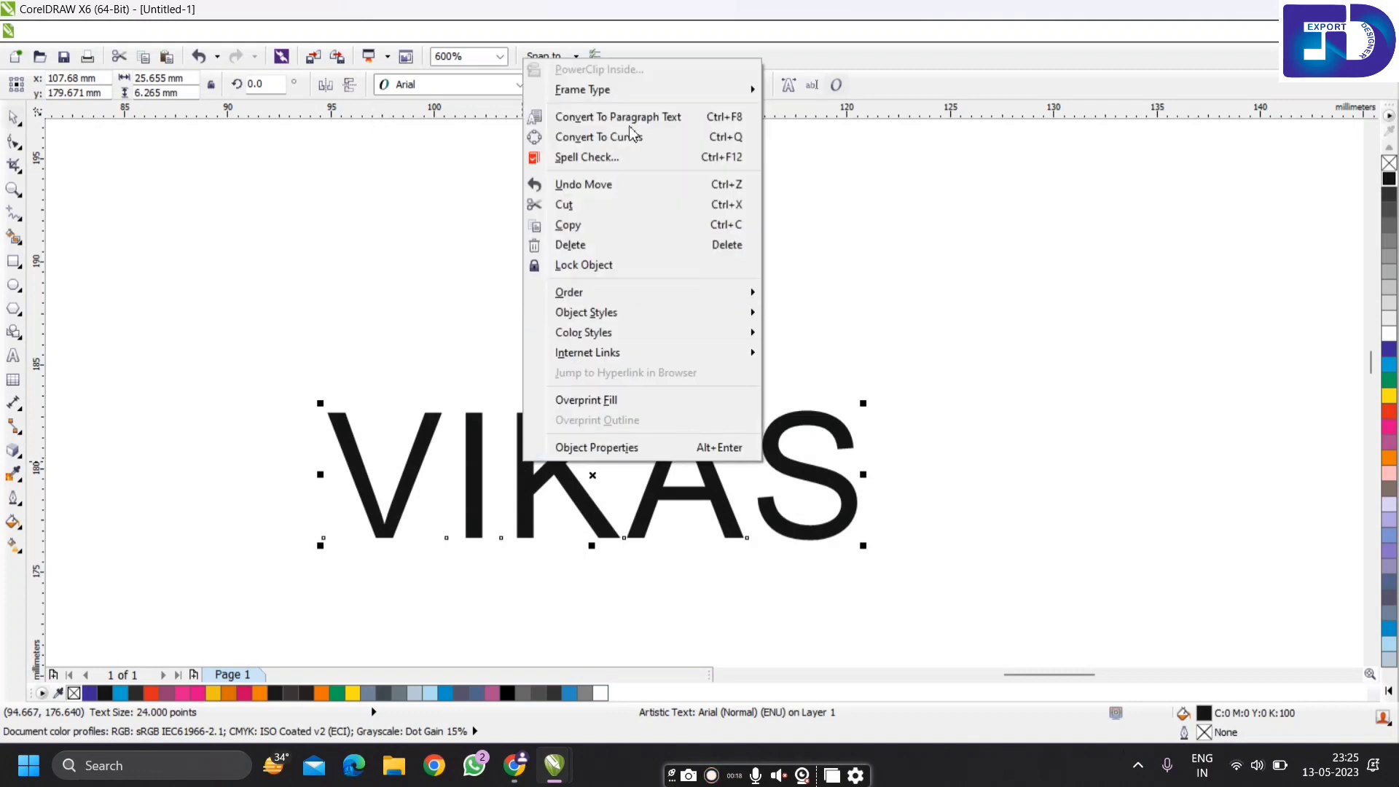
{"action": "left_click", "coordinate": [596, 137]}
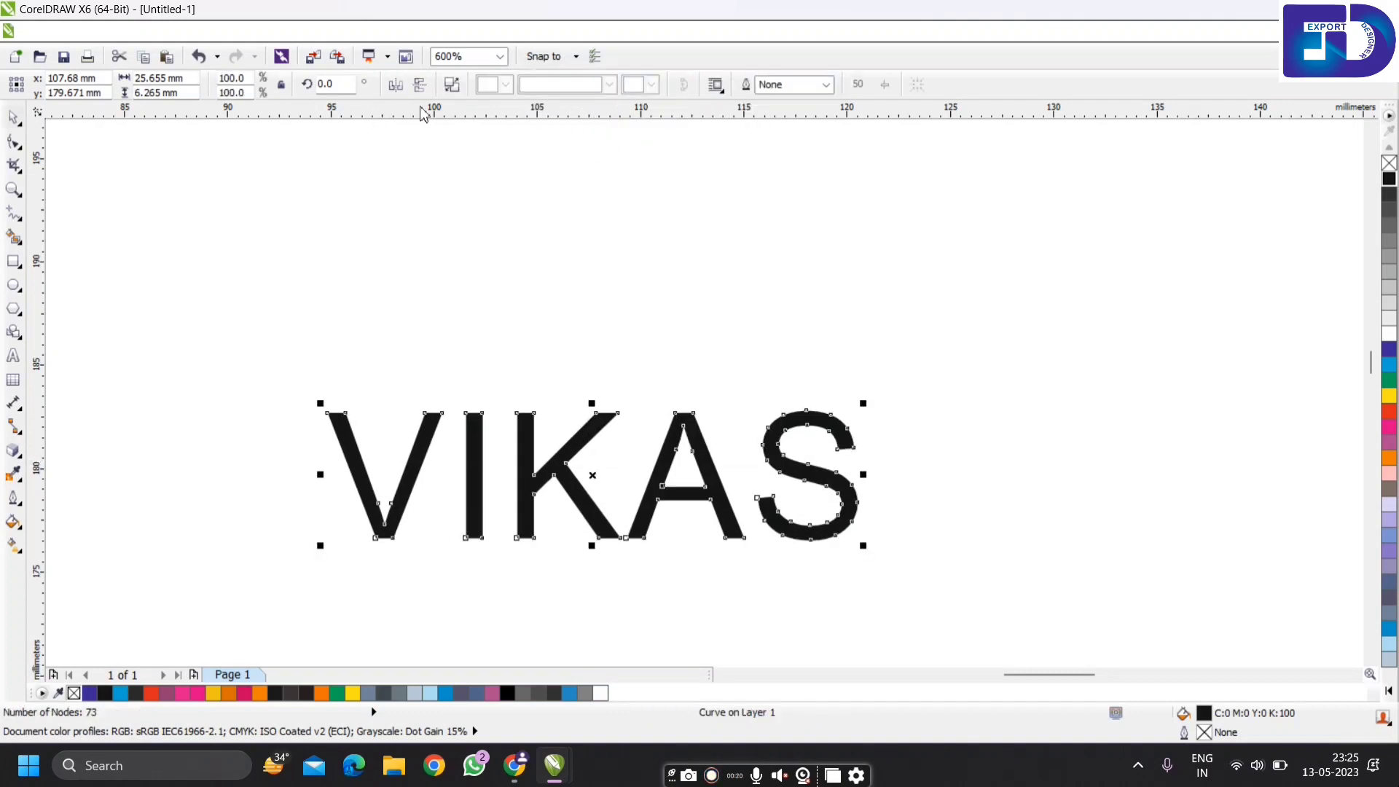
{"action": "left_click", "coordinate": [451, 85]}
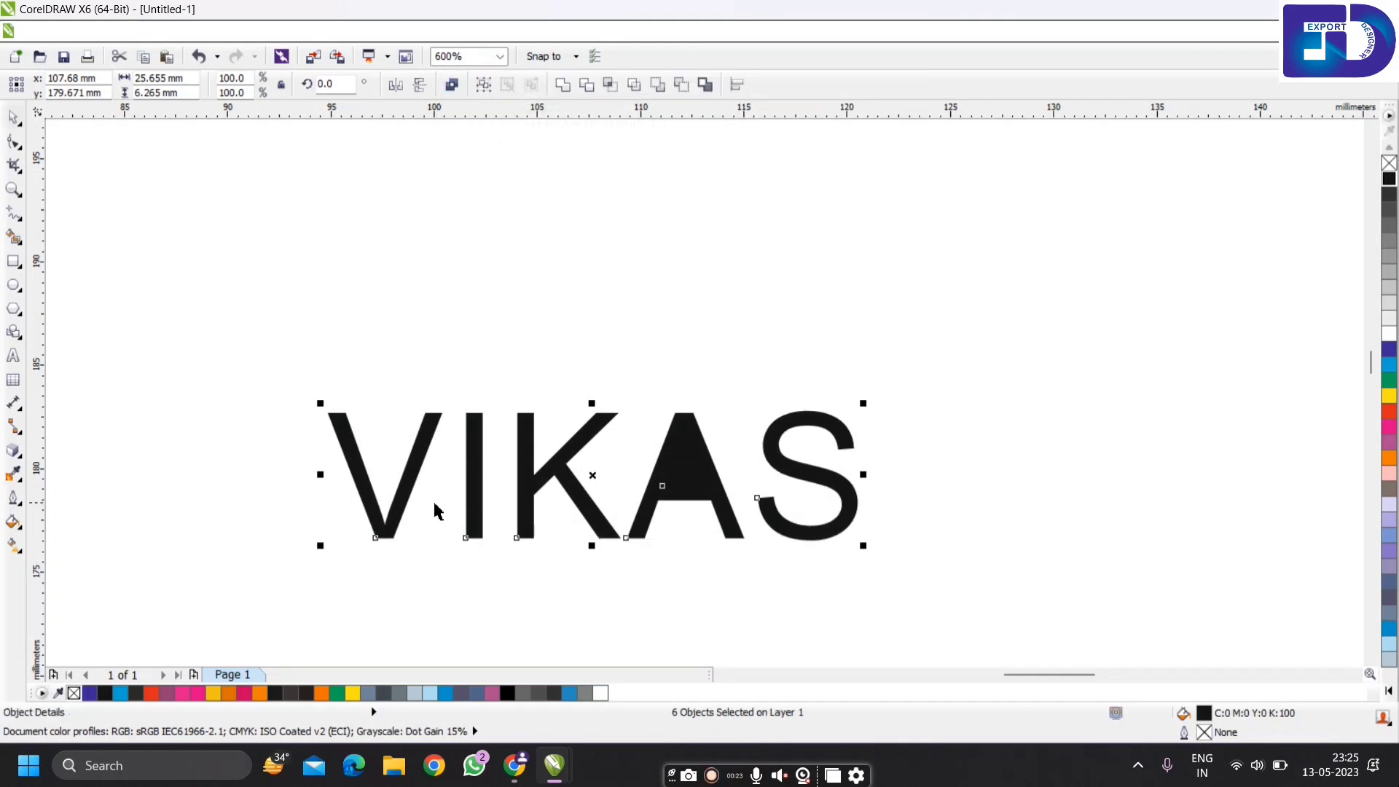
Combine the two overlapping shapes of the A so that its inner opening is cut out again
{"action": "left_click_drag", "start_coordinate": [606, 359], "coordinate": [752, 643]}
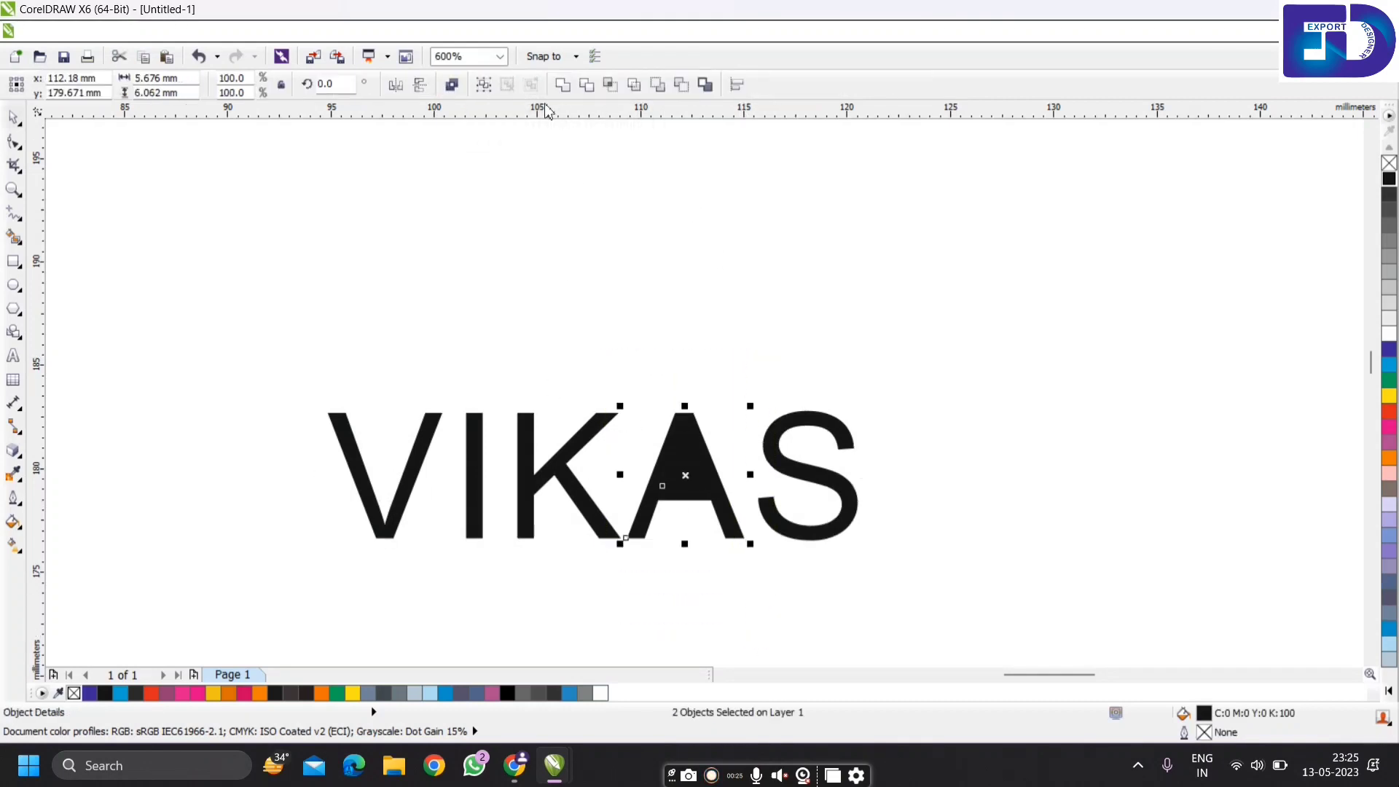
{"action": "left_click", "coordinate": [451, 85]}
{"action": "left_click", "coordinate": [653, 375]}
{"action": "left_click_drag", "start_coordinate": [425, 449], "coordinate": [666, 200]}
{"action": "scroll", "coordinate": [651, 283], "scroll_direction": "down", "scroll_amount": 1}
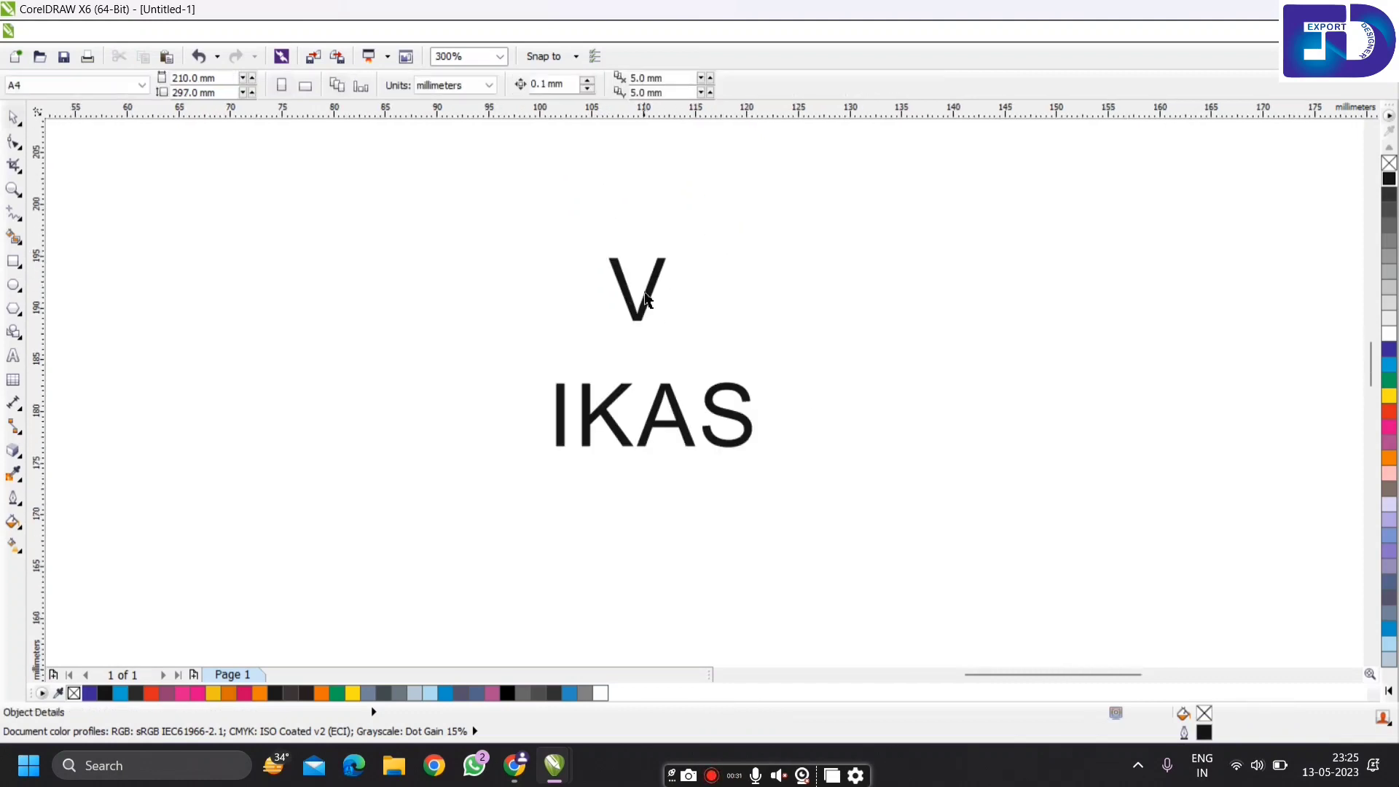
{"action": "left_click_drag", "start_coordinate": [647, 299], "coordinate": [526, 425]}
Duplicate the whole row of letters directly below the original row
{"action": "left_click_drag", "start_coordinate": [872, 575], "coordinate": [378, 303]}
{"action": "left_click_drag", "start_coordinate": [611, 439], "coordinate": [610, 525]}
{"action": "left_click", "coordinate": [727, 434]}
Move the V and the K out of the upper row and place them side by side above it
{"action": "left_click_drag", "start_coordinate": [540, 399], "coordinate": [658, 262]}
{"action": "scroll", "coordinate": [624, 297], "scroll_direction": "up", "scroll_amount": 2}
{"action": "scroll", "coordinate": [633, 312], "scroll_direction": "down", "scroll_amount": 2}
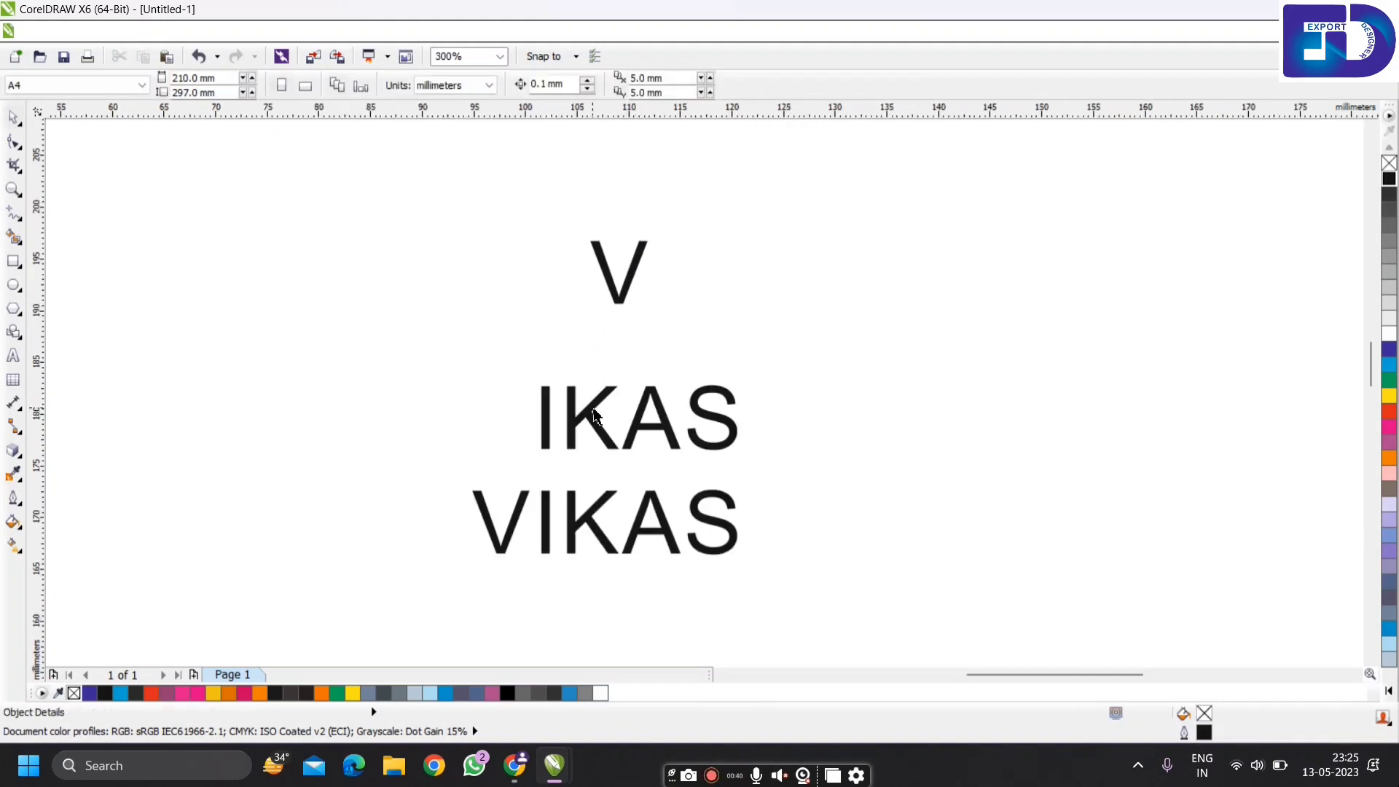
{"action": "mouse_move", "coordinate": [594, 417]}
{"action": "left_mouse_down"}
{"action": "mouse_move", "coordinate": [707, 264]}
{"action": "mouse_move", "coordinate": [724, 398]}
{"action": "mouse_move", "coordinate": [702, 320]}
{"action": "mouse_move", "coordinate": [713, 329]}
{"action": "left_mouse_up"}
Draw a narrow vertical rectangle about 0.6 × 4 mm over the K's joint, fill it blue and remove its outline
{"action": "scroll", "coordinate": [700, 270], "scroll_direction": "up", "scroll_amount": 2}
{"action": "left_click", "coordinate": [13, 261]}
{"action": "left_click", "coordinate": [874, 345]}
{"action": "scroll", "coordinate": [721, 295], "scroll_direction": "up", "scroll_amount": 1}
{"action": "scroll", "coordinate": [701, 310], "scroll_direction": "up", "scroll_amount": 2}
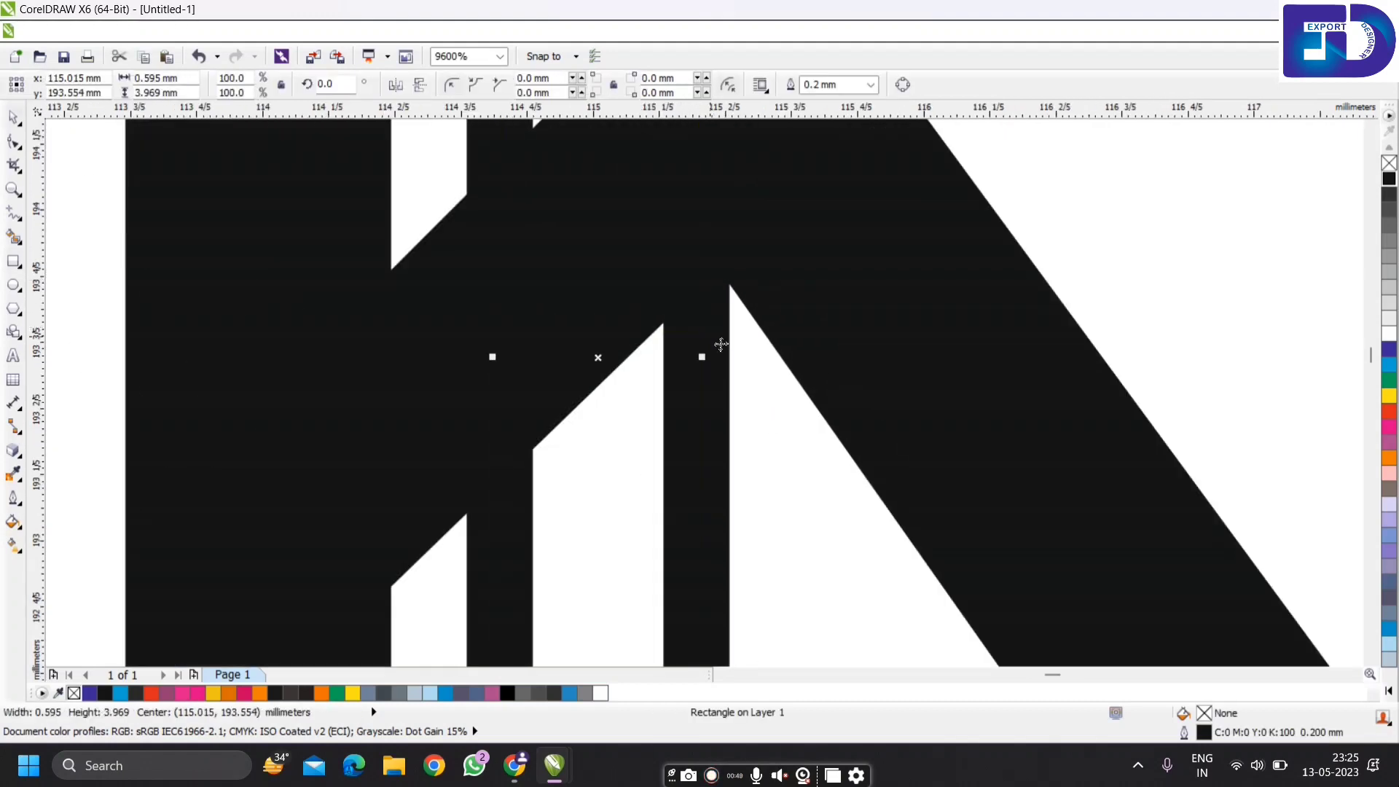
{"action": "left_click", "coordinate": [1389, 350]}
{"action": "right_click", "coordinate": [1388, 165]}
{"action": "left_click", "coordinate": [773, 375]}
Position the blue rectangle so its right edge meets the inner corner between the K's stem and diagonal leg
{"action": "scroll", "coordinate": [696, 313], "scroll_direction": "up", "scroll_amount": 2}
{"action": "left_click_drag", "start_coordinate": [668, 315], "coordinate": [755, 242]}
{"action": "scroll", "coordinate": [748, 265], "scroll_direction": "down", "scroll_amount": 1}
{"action": "scroll", "coordinate": [763, 201], "scroll_direction": "up", "scroll_amount": 1}
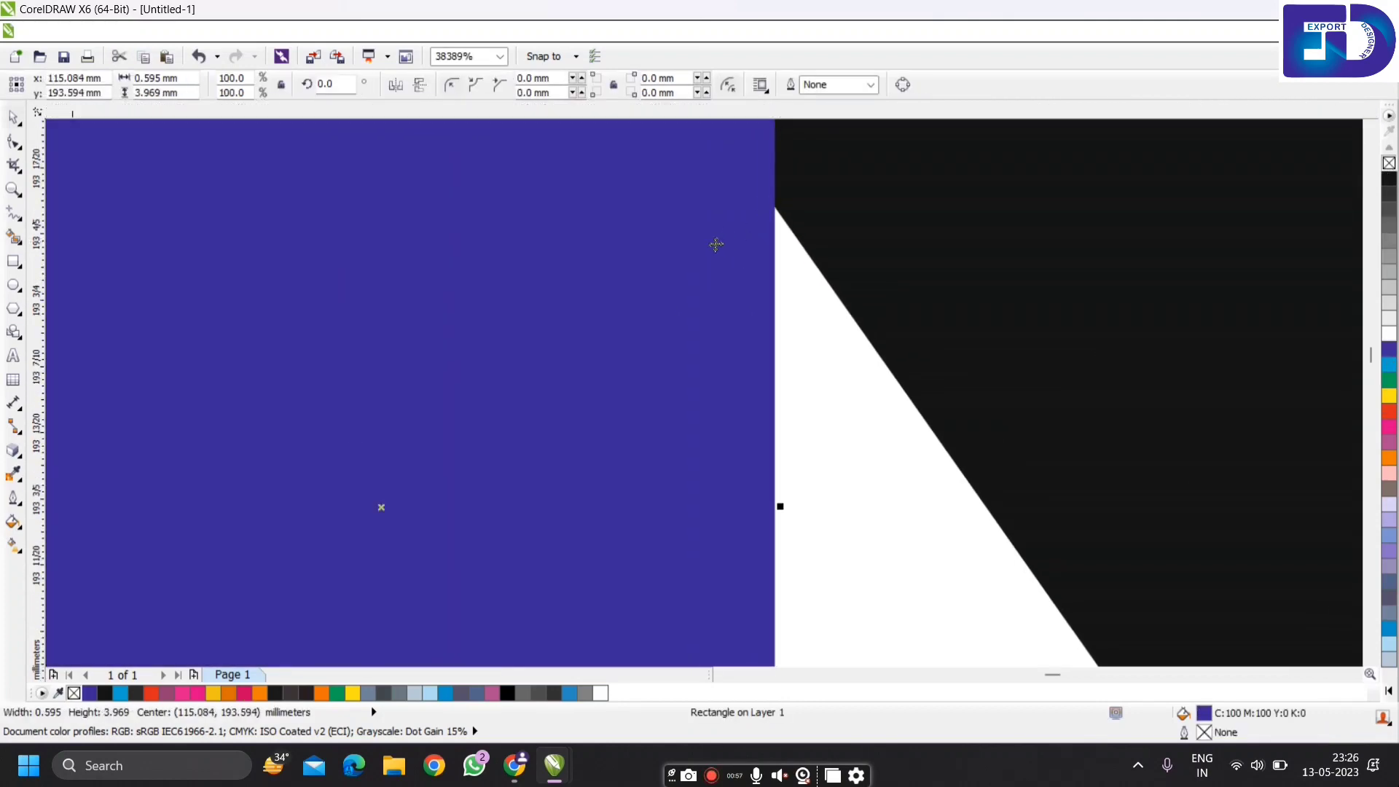
Simplify the K against the blue rectangle to separate the stem from the arms, and delete the rectangle
{"action": "scroll", "coordinate": [712, 242], "scroll_direction": "down", "scroll_amount": 2}
{"action": "left_click", "coordinate": [817, 241], "text": "shift"}
{"action": "left_click", "coordinate": [634, 85]}
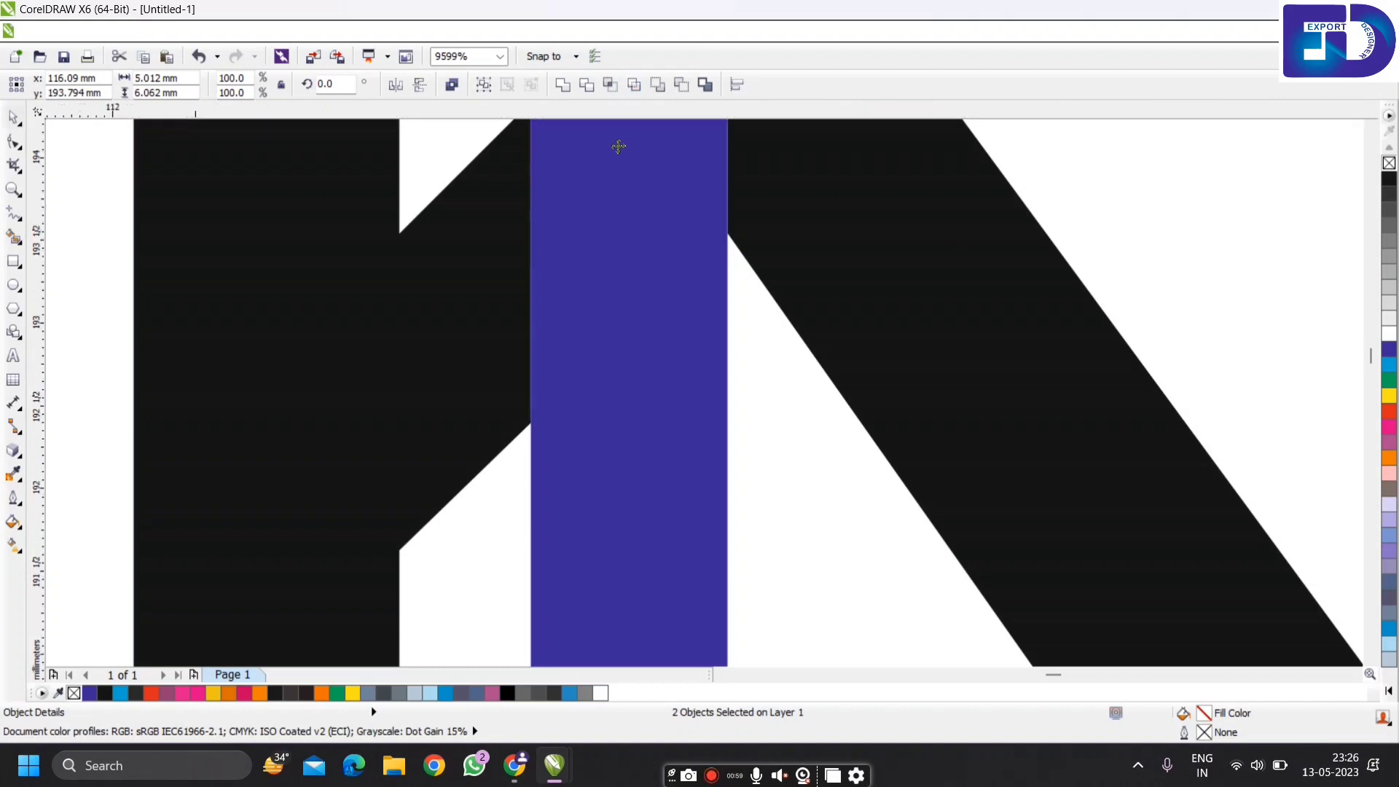
{"action": "scroll", "coordinate": [609, 265], "scroll_direction": "down", "scroll_amount": 2}
{"action": "left_click", "coordinate": [616, 263]}
{"action": "key", "text": "Delete"}
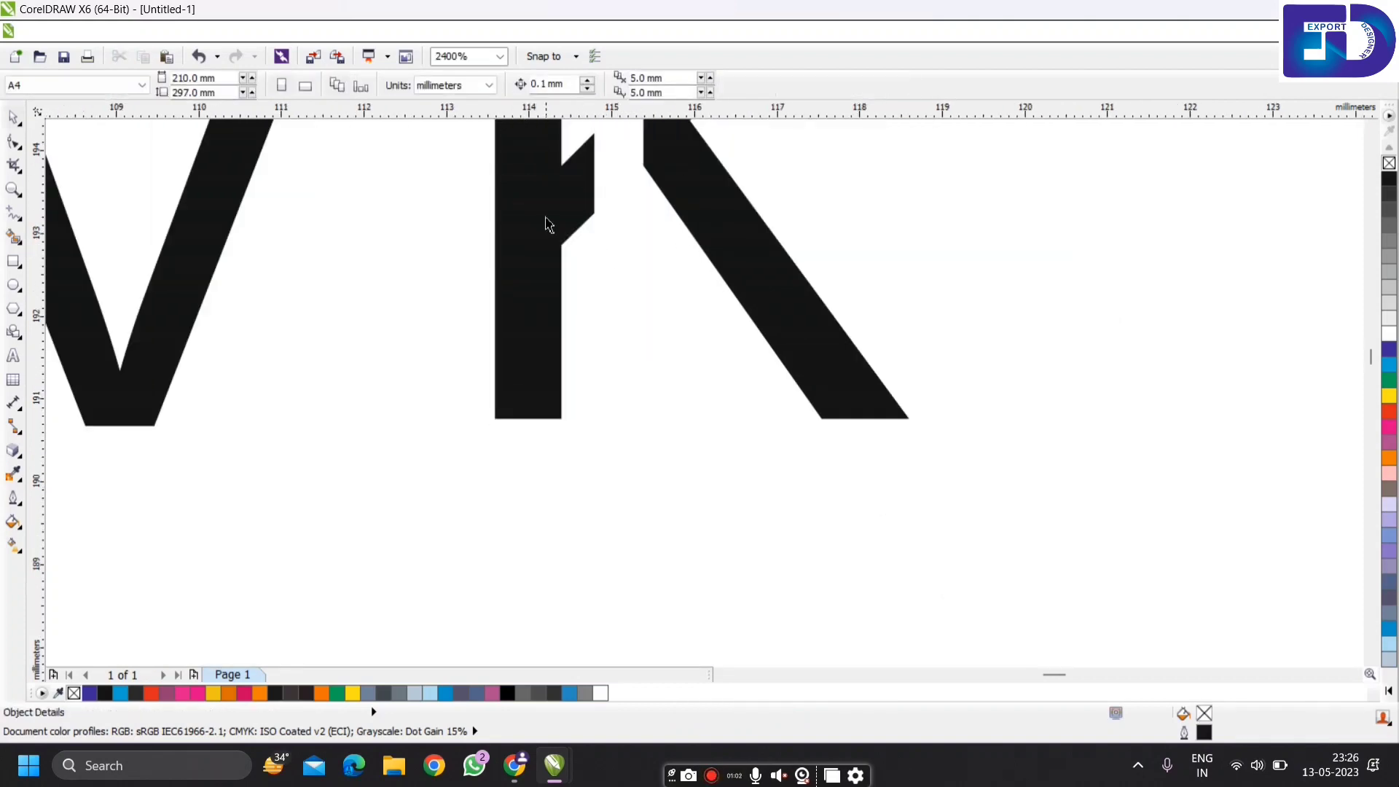
Break the cut K apart and delete its vertical stem, keeping the diagonal arms
{"action": "left_click", "coordinate": [547, 224]}
{"action": "key", "text": "Escape"}
{"action": "left_click", "coordinate": [562, 267]}
{"action": "key", "text": "Delete"}
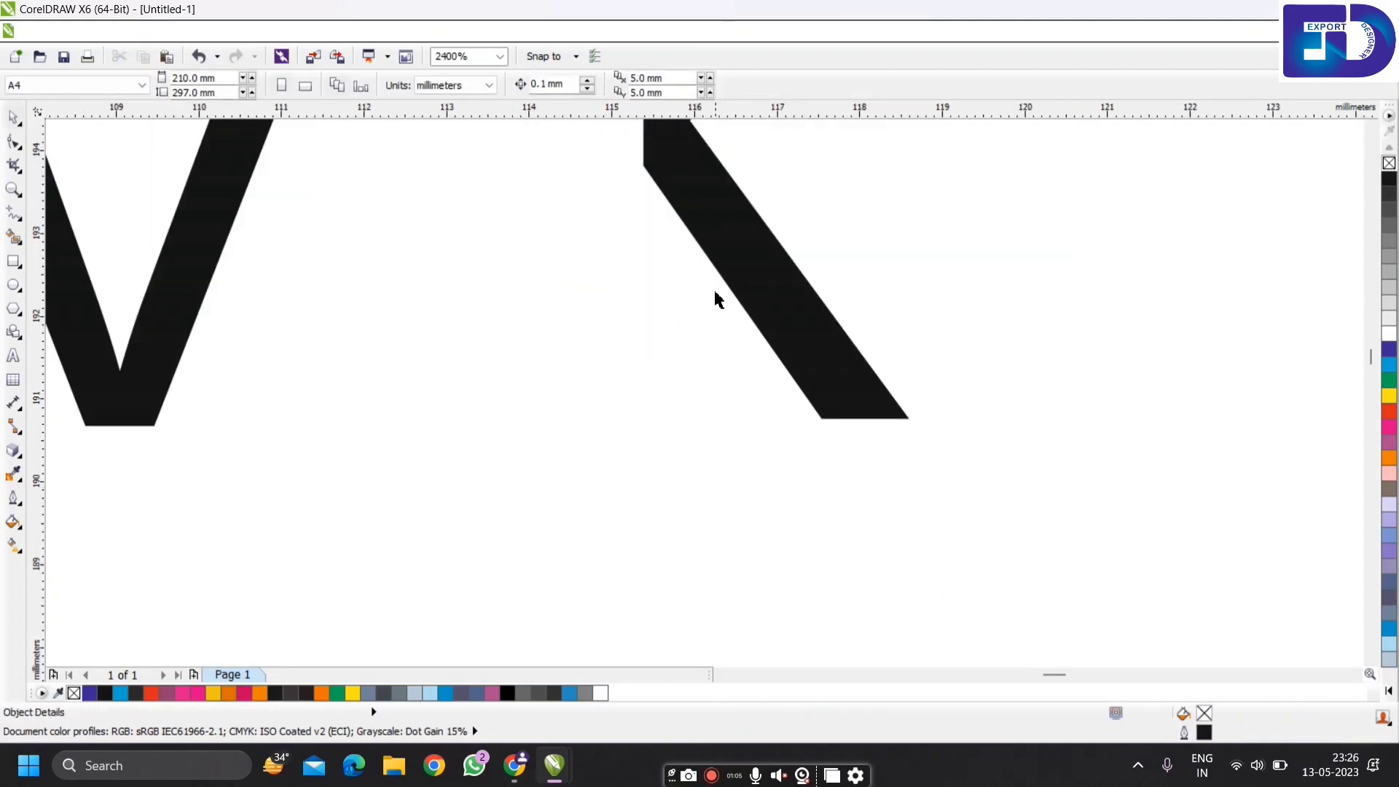
Rotate the K's arms to 345.4° and move them against the right arm of the V
{"action": "scroll", "coordinate": [714, 297], "scroll_direction": "down", "scroll_amount": 2}
{"action": "left_click", "coordinate": [750, 272]}
{"action": "left_click", "coordinate": [750, 272]}
{"action": "left_click_drag", "start_coordinate": [787, 209], "coordinate": [519, 301]}
{"action": "scroll", "coordinate": [726, 267], "scroll_direction": "up", "scroll_amount": 1}
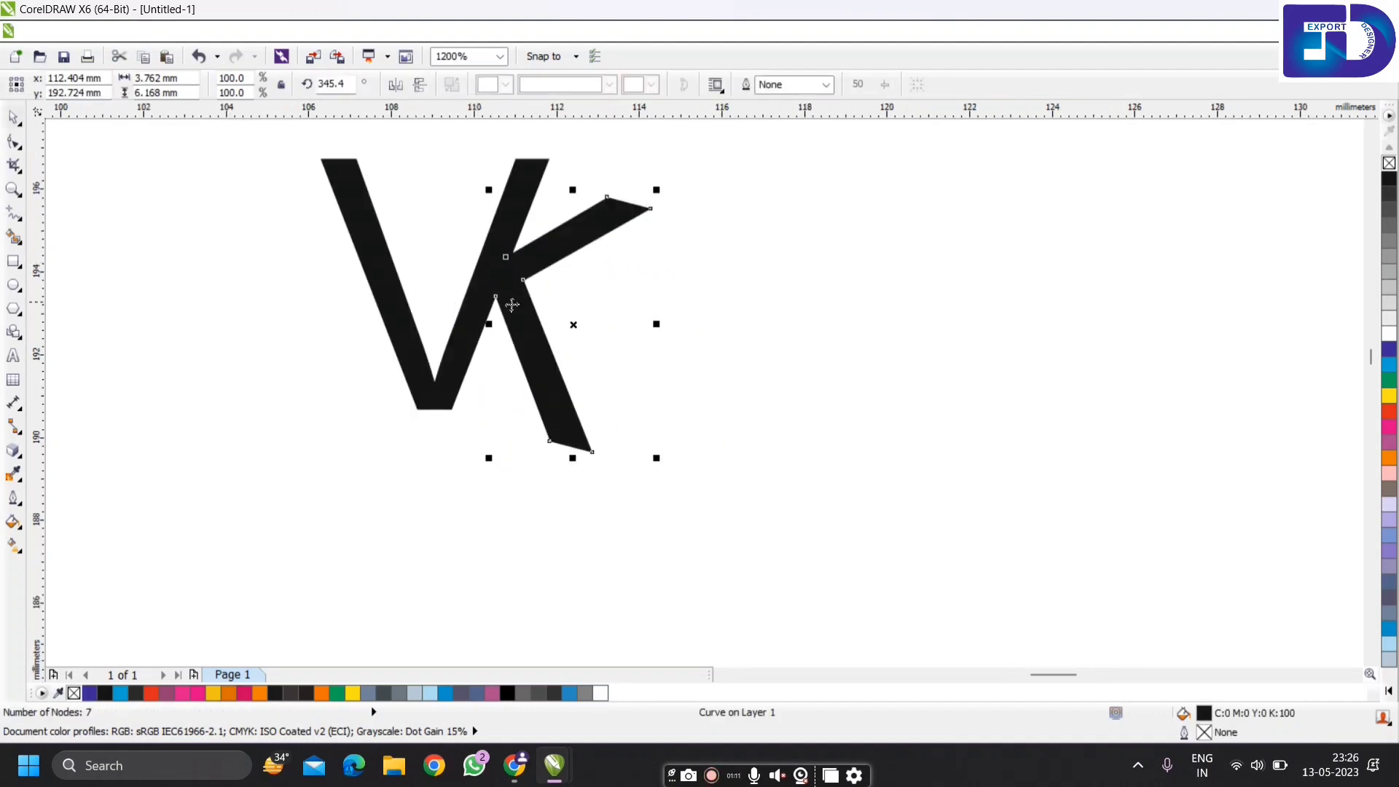
Bottom-align the K's arms with the V and shift the arms slightly down
{"action": "scroll", "coordinate": [519, 302], "scroll_direction": "up", "scroll_amount": 1}
{"action": "left_click", "coordinate": [474, 358], "text": "shift"}
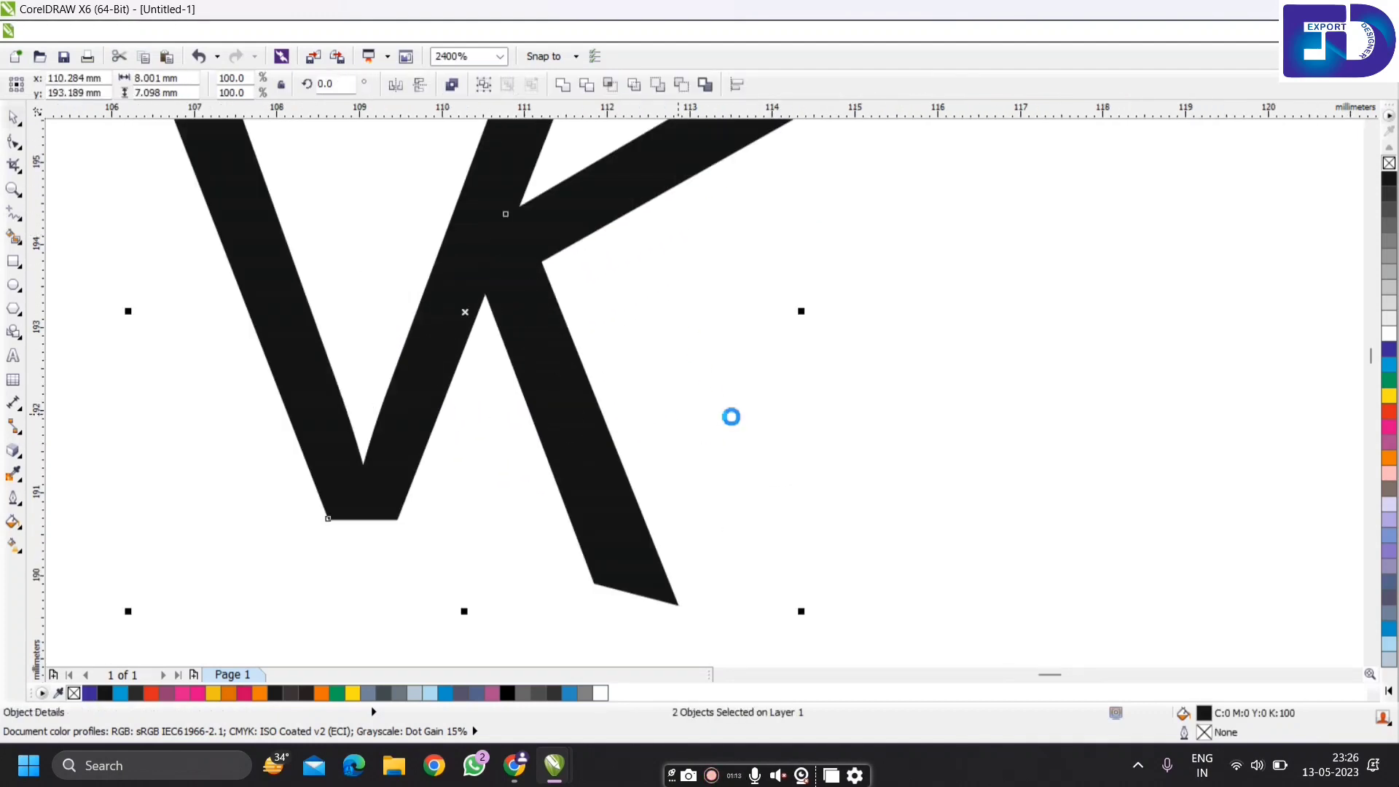
{"action": "left_click", "coordinate": [697, 432]}
{"action": "scroll", "coordinate": [687, 428], "scroll_direction": "down", "scroll_amount": 1}
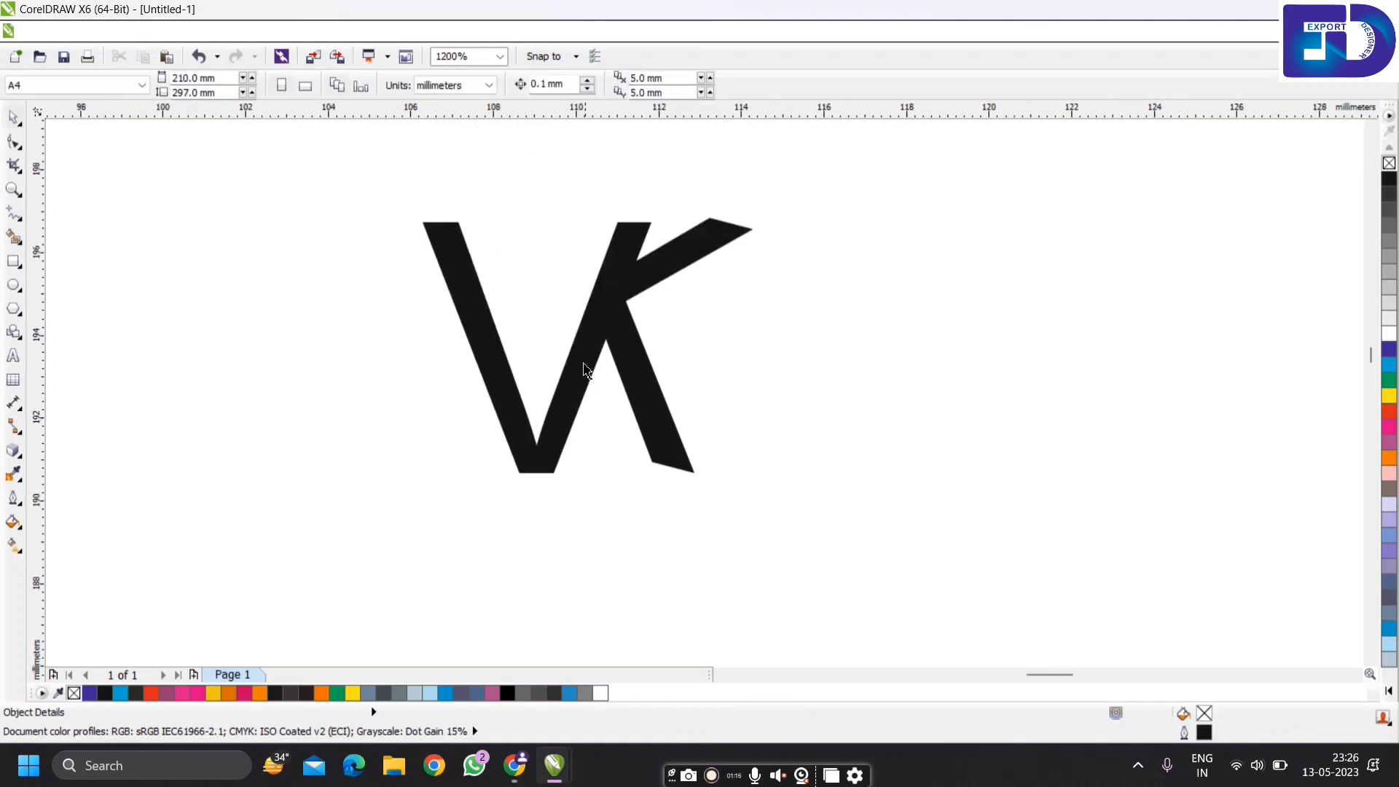
{"action": "scroll", "coordinate": [625, 328], "scroll_direction": "up", "scroll_amount": 1}
{"action": "left_click", "coordinate": [625, 343]}
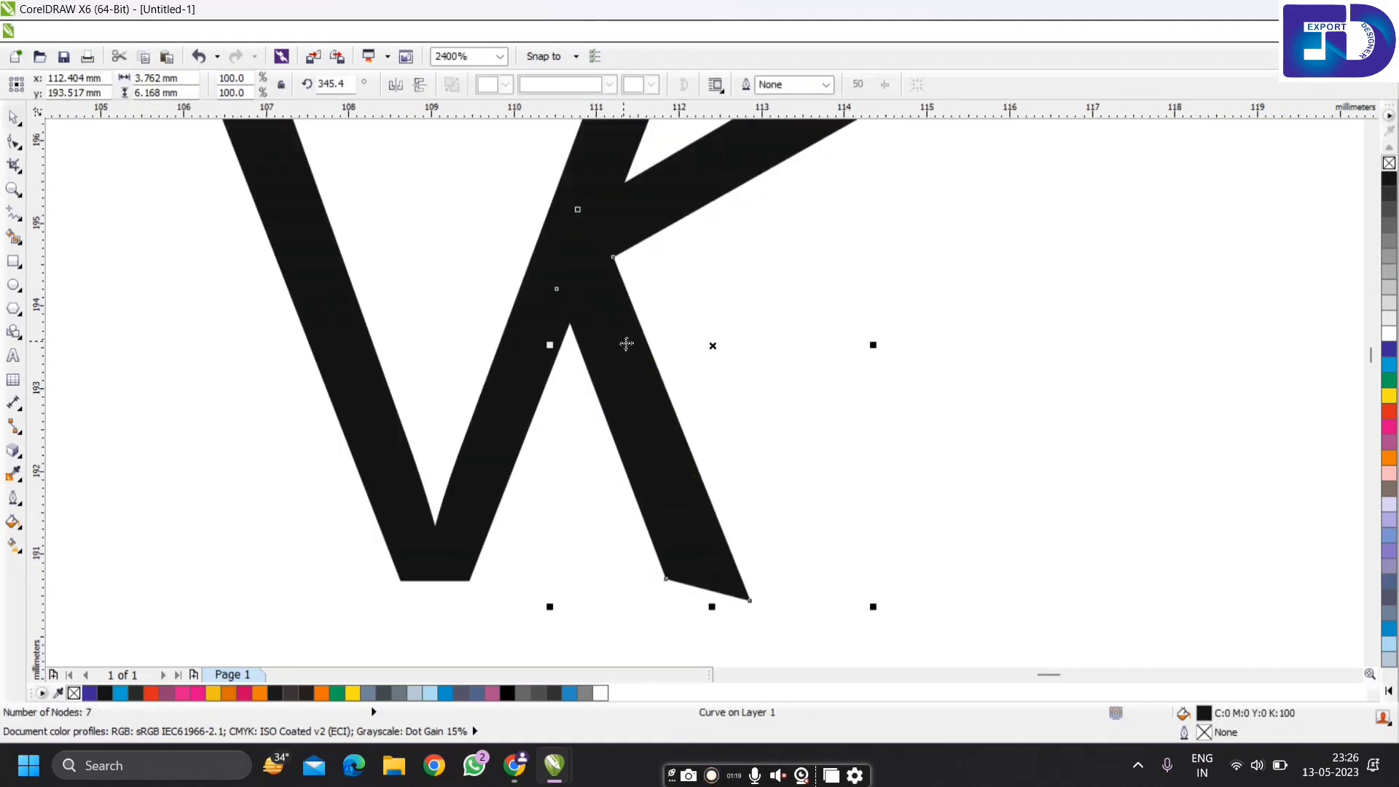
{"action": "key", "text": "Escape"}
{"action": "scroll", "coordinate": [632, 355], "scroll_direction": "down", "scroll_amount": 1}
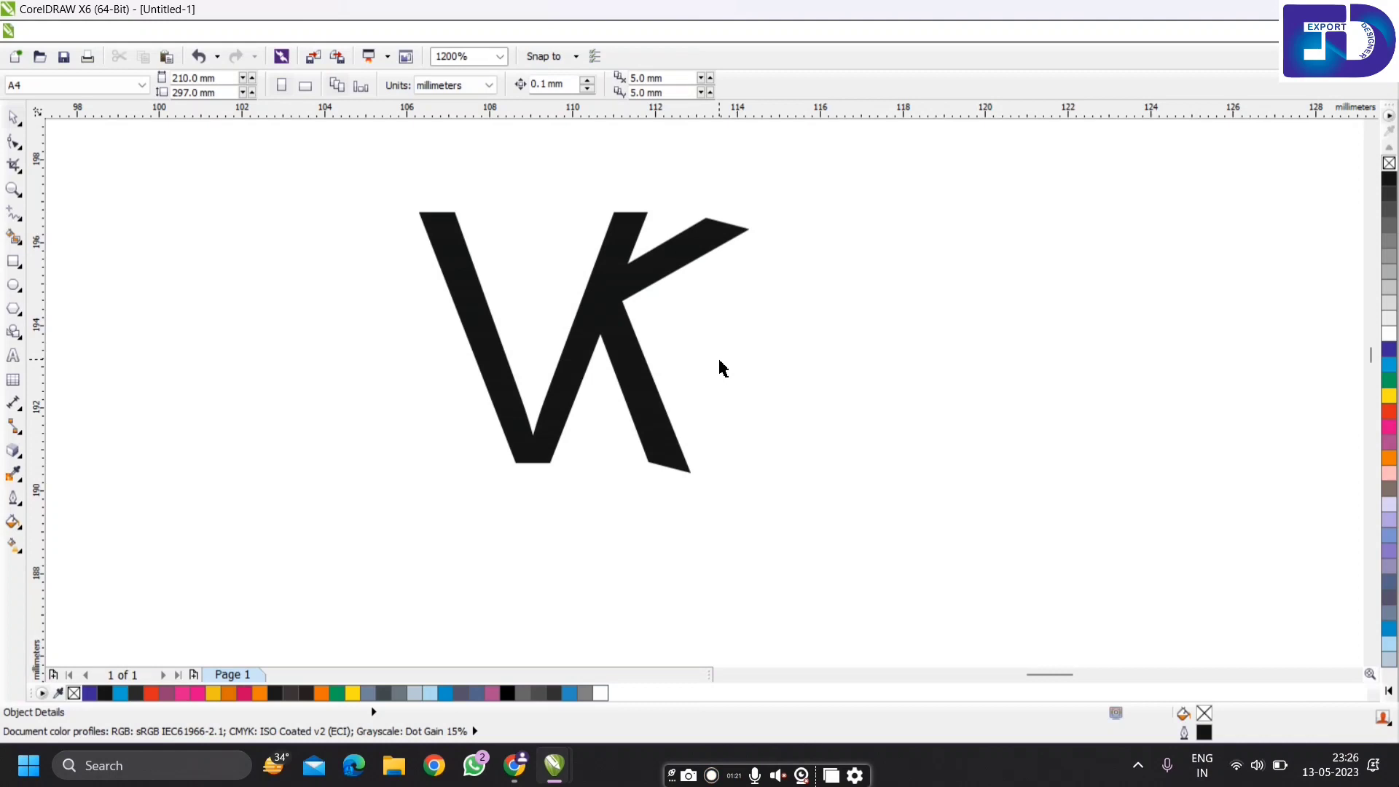
Align the bottom edges of the K's arms and the V
{"action": "left_click", "coordinate": [644, 385]}
{"action": "left_click", "coordinate": [527, 423], "text": "shift"}
{"action": "key", "text": "b"}
{"action": "left_click", "coordinate": [709, 426]}
Fine-tune the overlap of the V and the K's arms by shifting them slightly apart horizontally
{"action": "scroll", "coordinate": [645, 352], "scroll_direction": "up", "scroll_amount": 1}
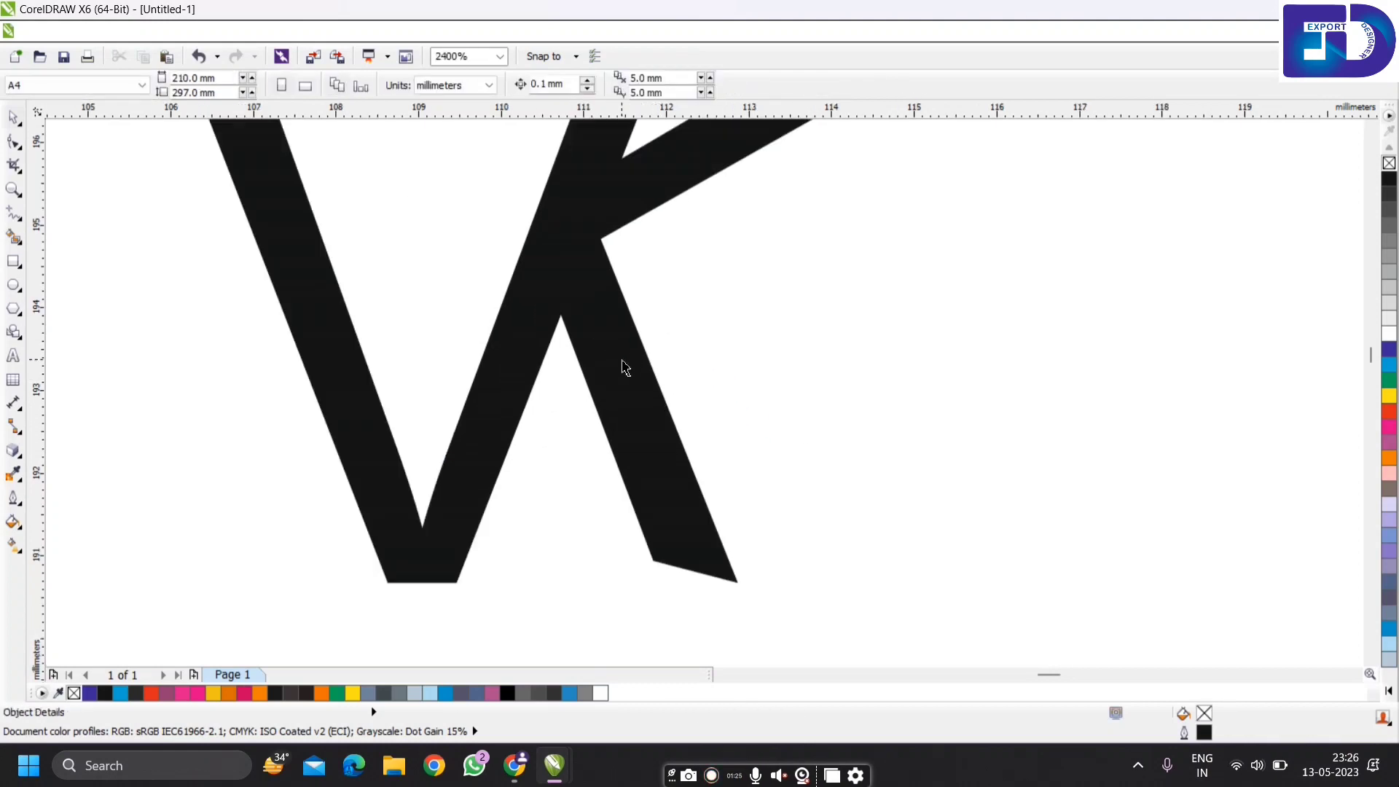
{"action": "scroll", "coordinate": [625, 365], "scroll_direction": "up", "scroll_amount": 1}
{"action": "left_click_drag", "start_coordinate": [587, 287], "coordinate": [559, 274]}
{"action": "scroll", "coordinate": [604, 274], "scroll_direction": "down", "scroll_amount": 1}
{"action": "key", "text": "Escape"}
{"action": "scroll", "coordinate": [604, 275], "scroll_direction": "up", "scroll_amount": 1}
{"action": "scroll", "coordinate": [650, 287], "scroll_direction": "down", "scroll_amount": 2}
{"action": "left_click", "coordinate": [678, 343]}
{"action": "scroll", "coordinate": [677, 342], "scroll_direction": "down", "scroll_amount": 1}
{"action": "scroll", "coordinate": [638, 323], "scroll_direction": "up", "scroll_amount": 1}
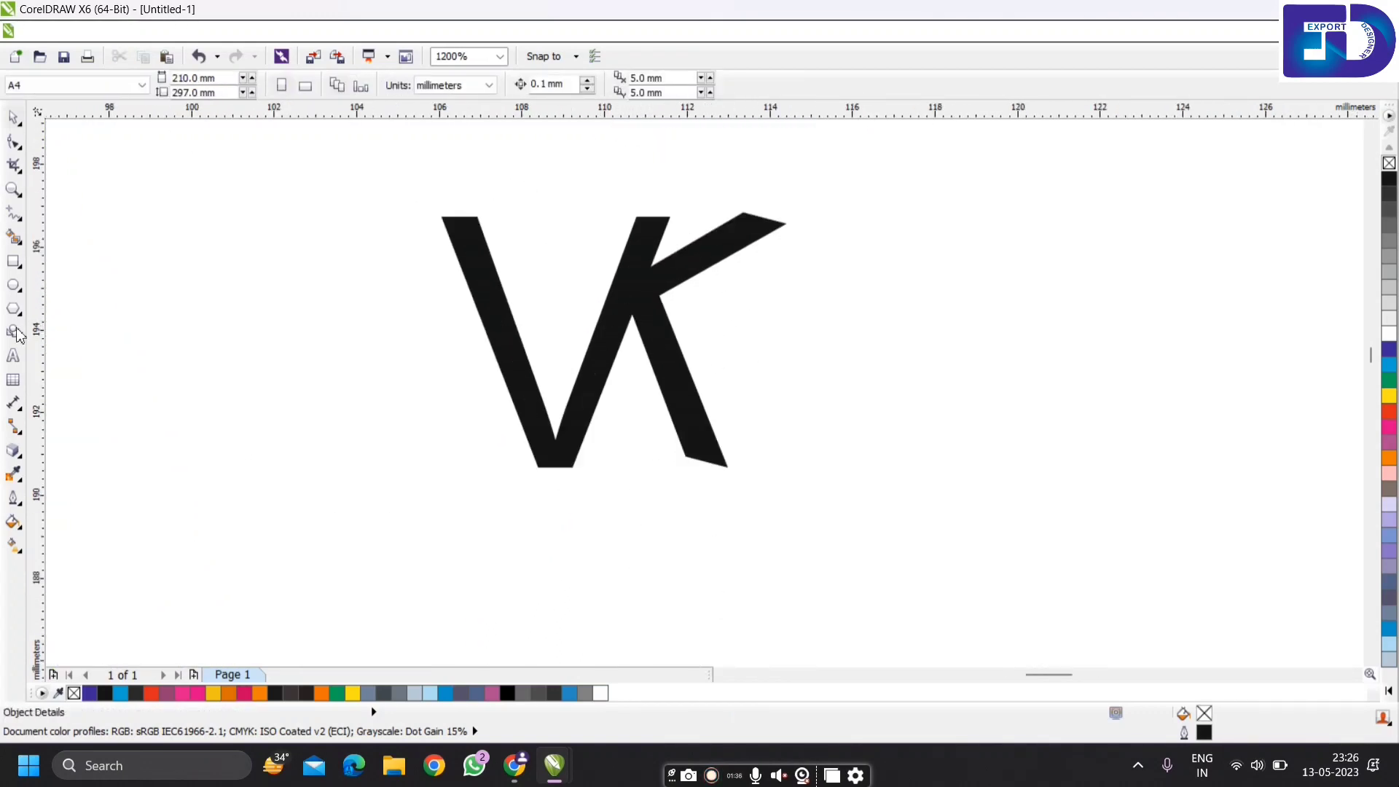
Draw a thin horizontal rectangle about 1.95 × 0.21 mm across the V's upper left arm and duplicate it straight below
{"action": "left_click", "coordinate": [18, 268]}
{"action": "scroll", "coordinate": [432, 314], "scroll_direction": "up", "scroll_amount": 1}
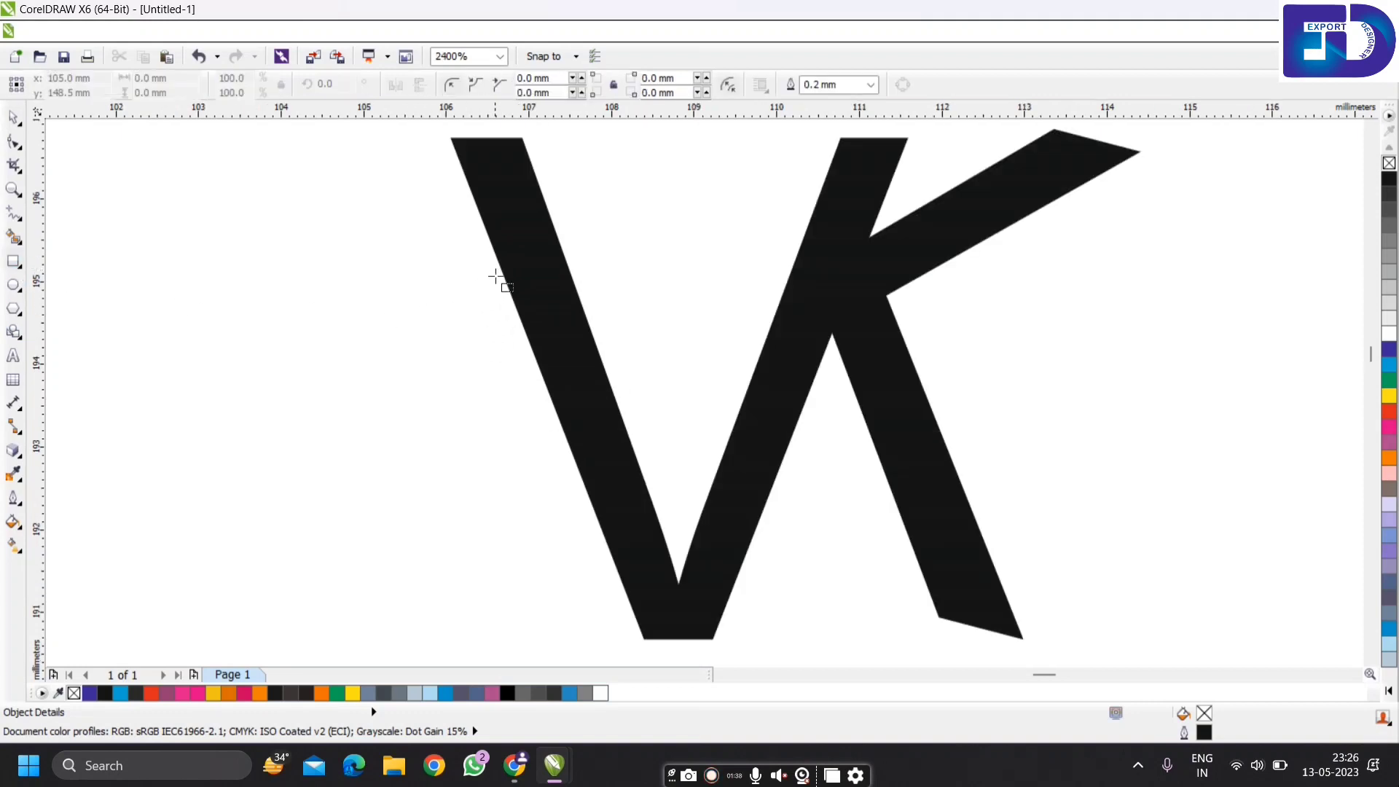
{"action": "scroll", "coordinate": [498, 314], "scroll_direction": "down", "scroll_amount": 1}
{"action": "scroll", "coordinate": [435, 340], "scroll_direction": "up", "scroll_amount": 1}
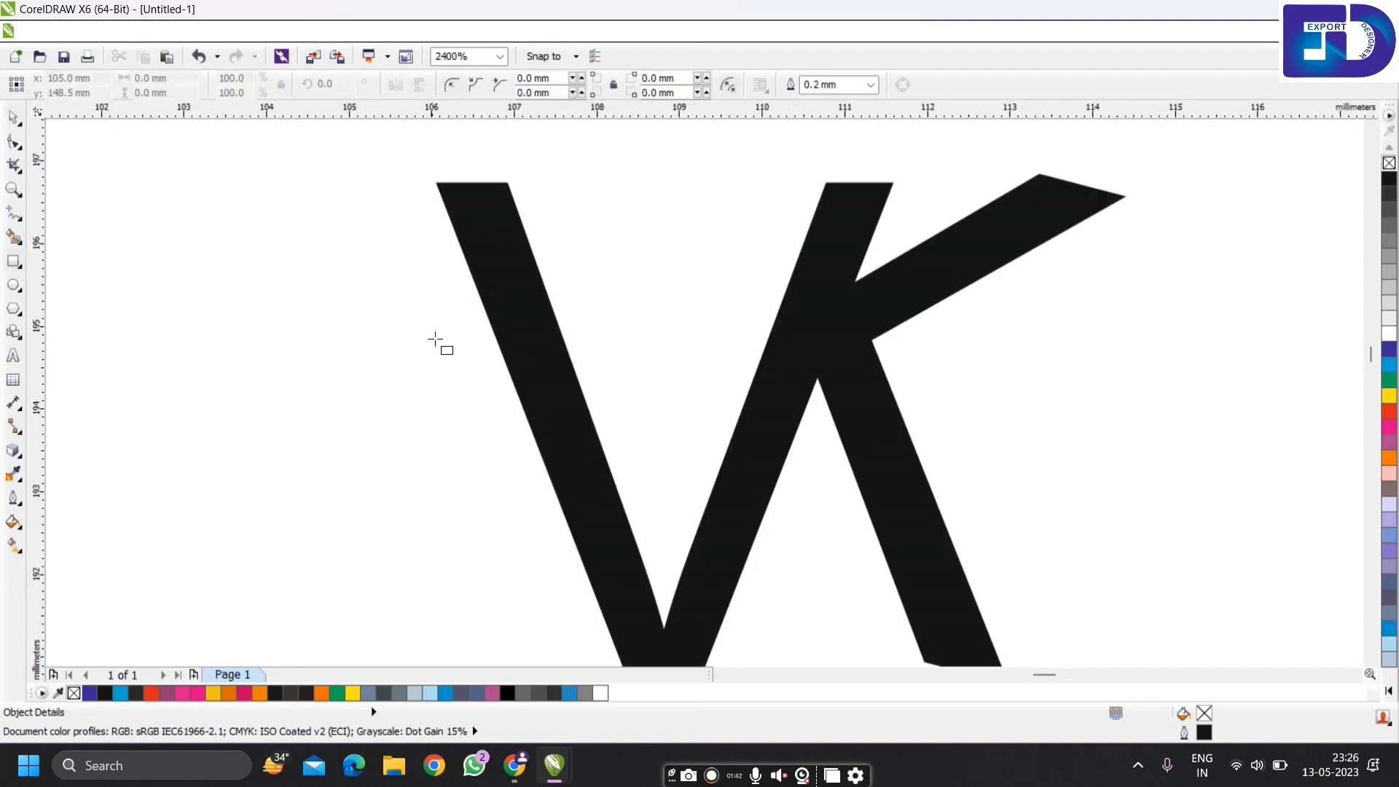
{"action": "left_click_drag", "start_coordinate": [430, 244], "coordinate": [599, 271]}
{"action": "scroll", "coordinate": [523, 281], "scroll_direction": "up", "scroll_amount": 1}
{"action": "scroll", "coordinate": [466, 248], "scroll_direction": "down", "scroll_amount": 1}
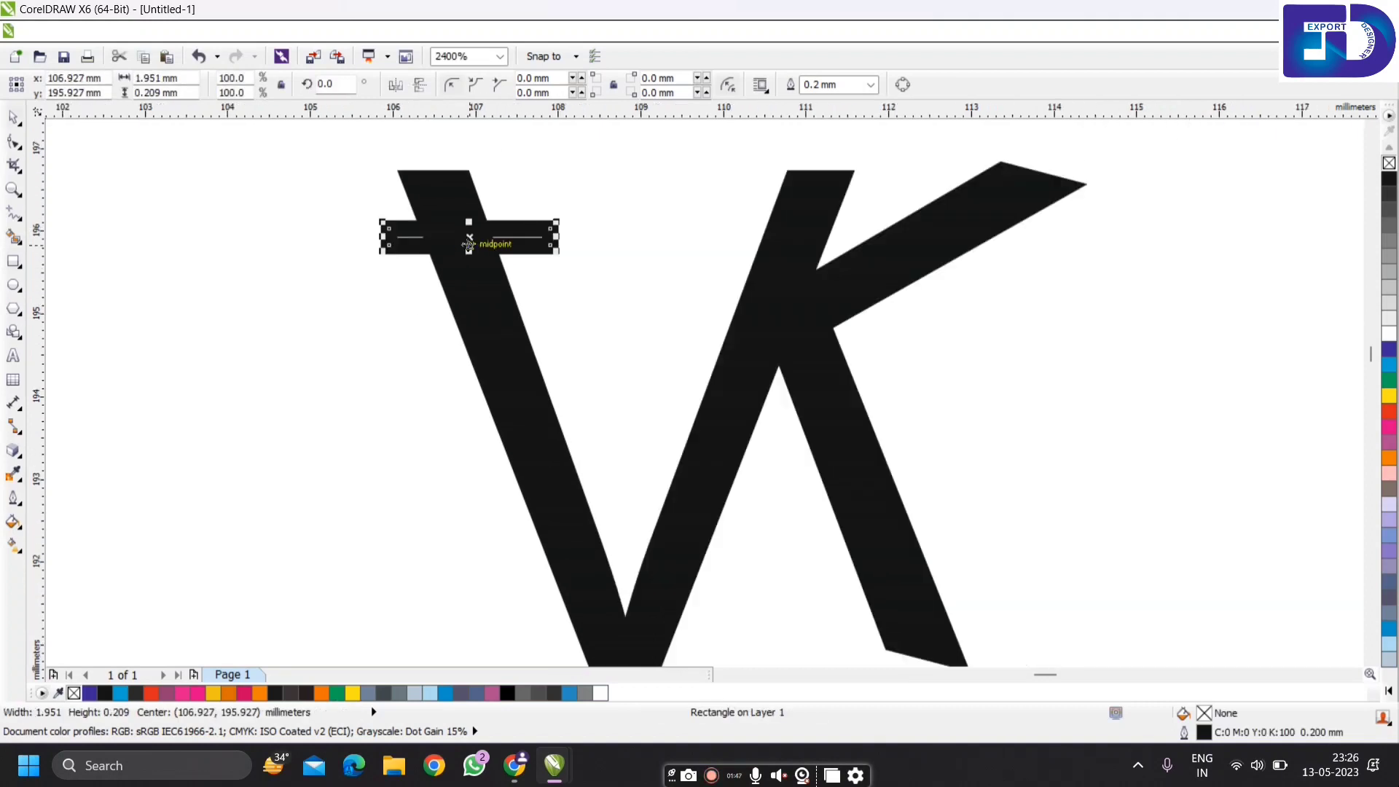
{"action": "mouse_move", "coordinate": [468, 244]}
{"action": "left_mouse_down"}
{"action": "mouse_move", "coordinate": [474, 337]}
{"action": "mouse_move", "coordinate": [500, 325]}
{"action": "left_mouse_up"}
{"action": "scroll", "coordinate": [496, 328], "scroll_direction": "up", "scroll_amount": 1}
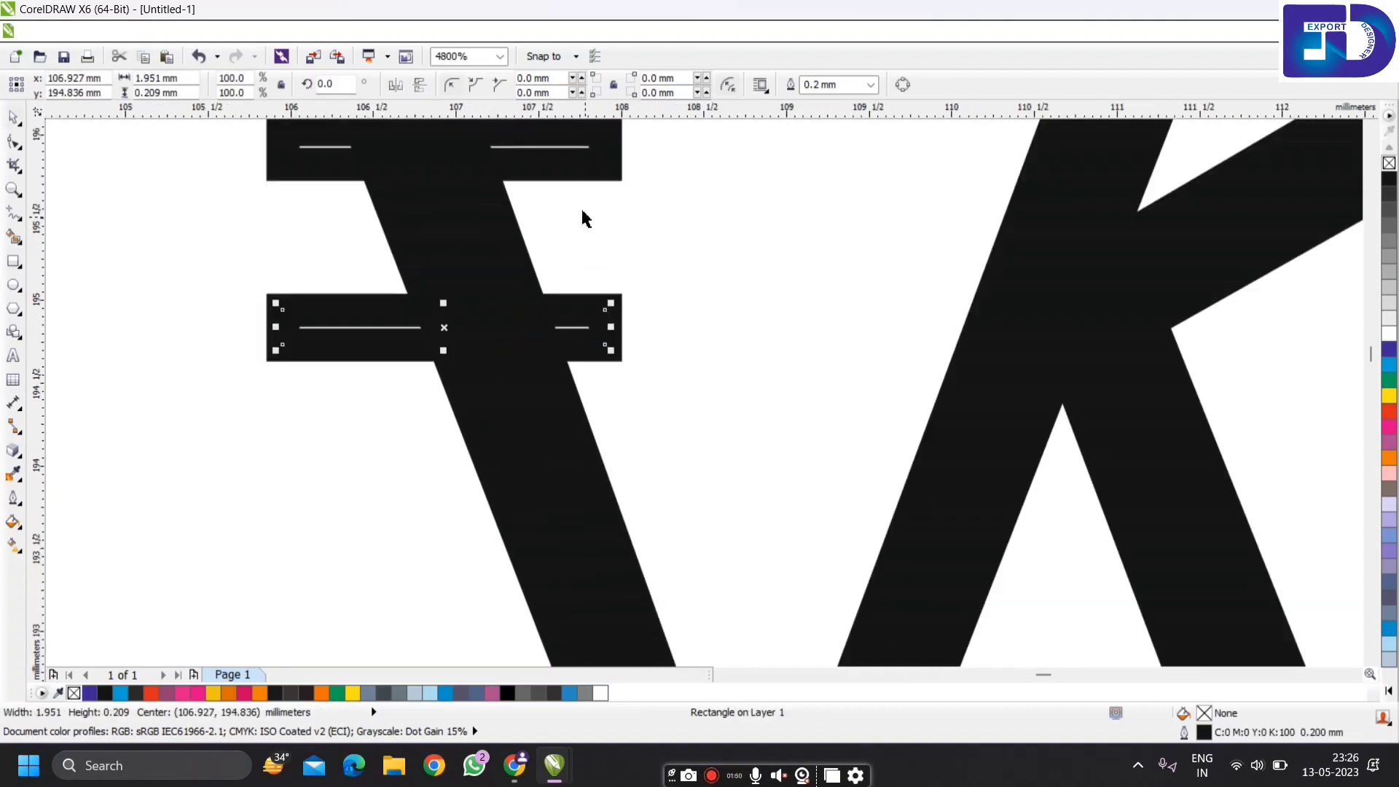
Fill both thin bars on the V with blue and remove their outlines
{"action": "left_click", "coordinate": [597, 171], "text": "shift"}
{"action": "left_click", "coordinate": [1389, 350]}
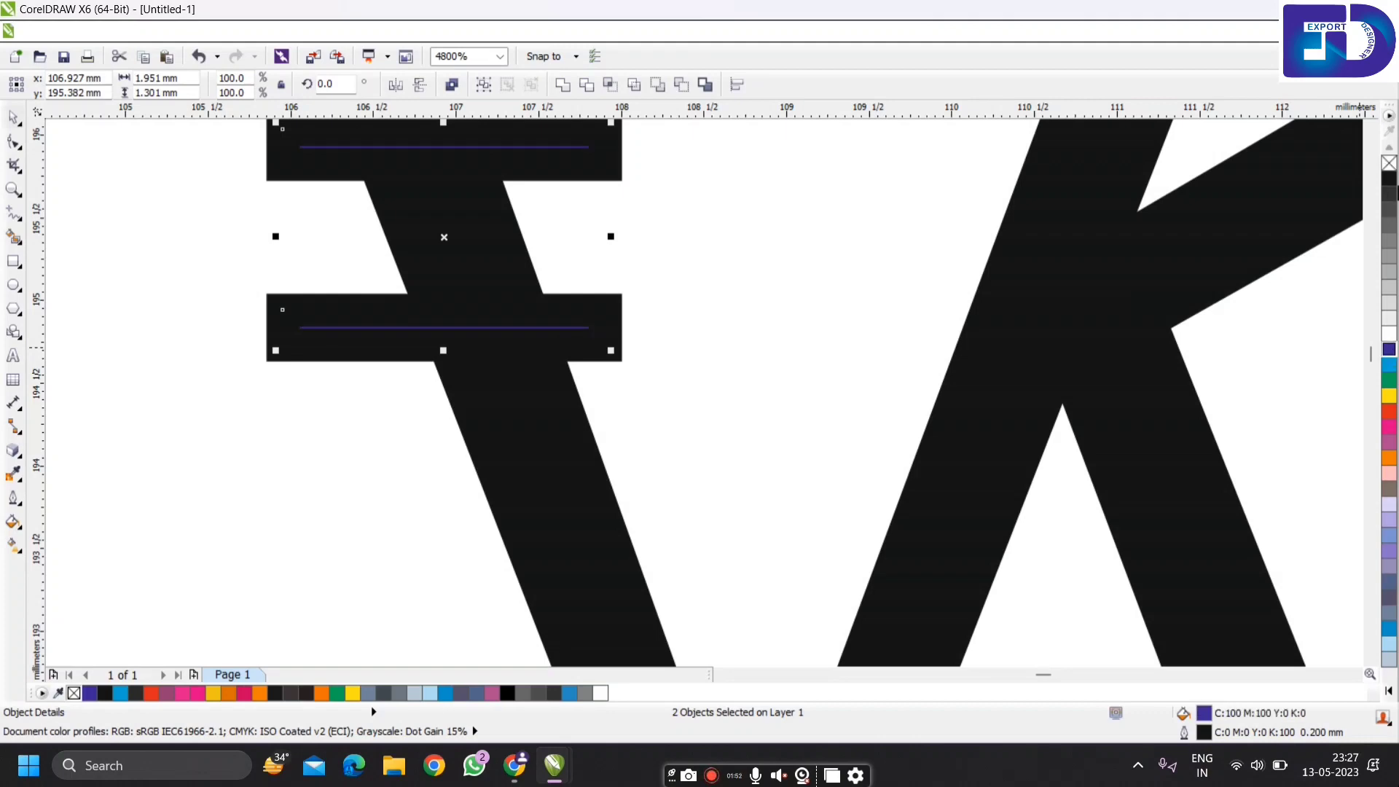
{"action": "right_click", "coordinate": [1388, 164]}
{"action": "left_click", "coordinate": [702, 287]}
Adjust the positions of the two blue bars across the V's left arm
{"action": "scroll", "coordinate": [525, 333], "scroll_direction": "down", "scroll_amount": 1}
{"action": "left_click_drag", "start_coordinate": [522, 330], "coordinate": [528, 320]}
{"action": "scroll", "coordinate": [500, 248], "scroll_direction": "up", "scroll_amount": 2}
{"action": "left_click", "coordinate": [500, 250]}
{"action": "scroll", "coordinate": [469, 241], "scroll_direction": "down", "scroll_amount": 1}
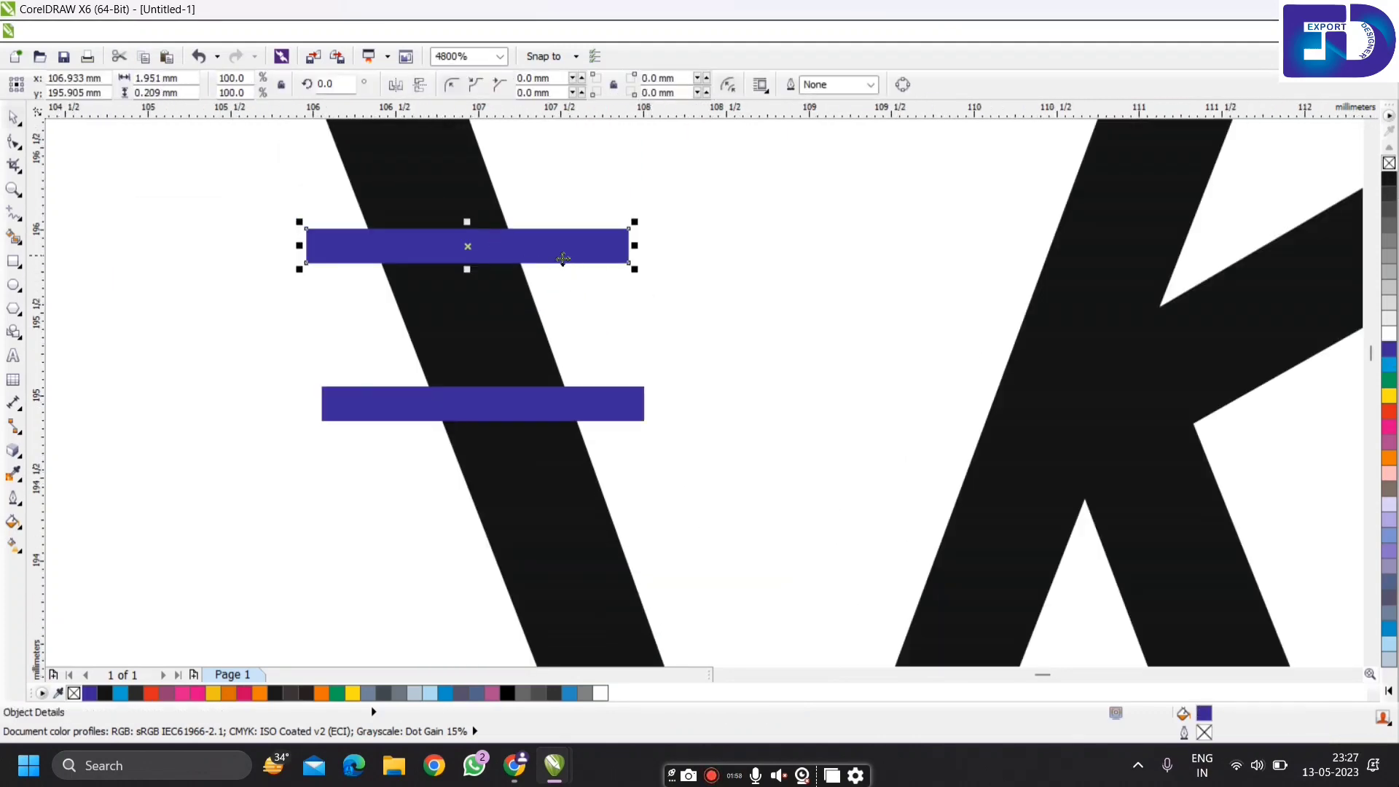
Simplify the V against both blue bars to cut two gaps in its left arm, and delete the bars
{"action": "left_click", "coordinate": [628, 160], "text": "shift"}
{"action": "left_click", "coordinate": [618, 153]}
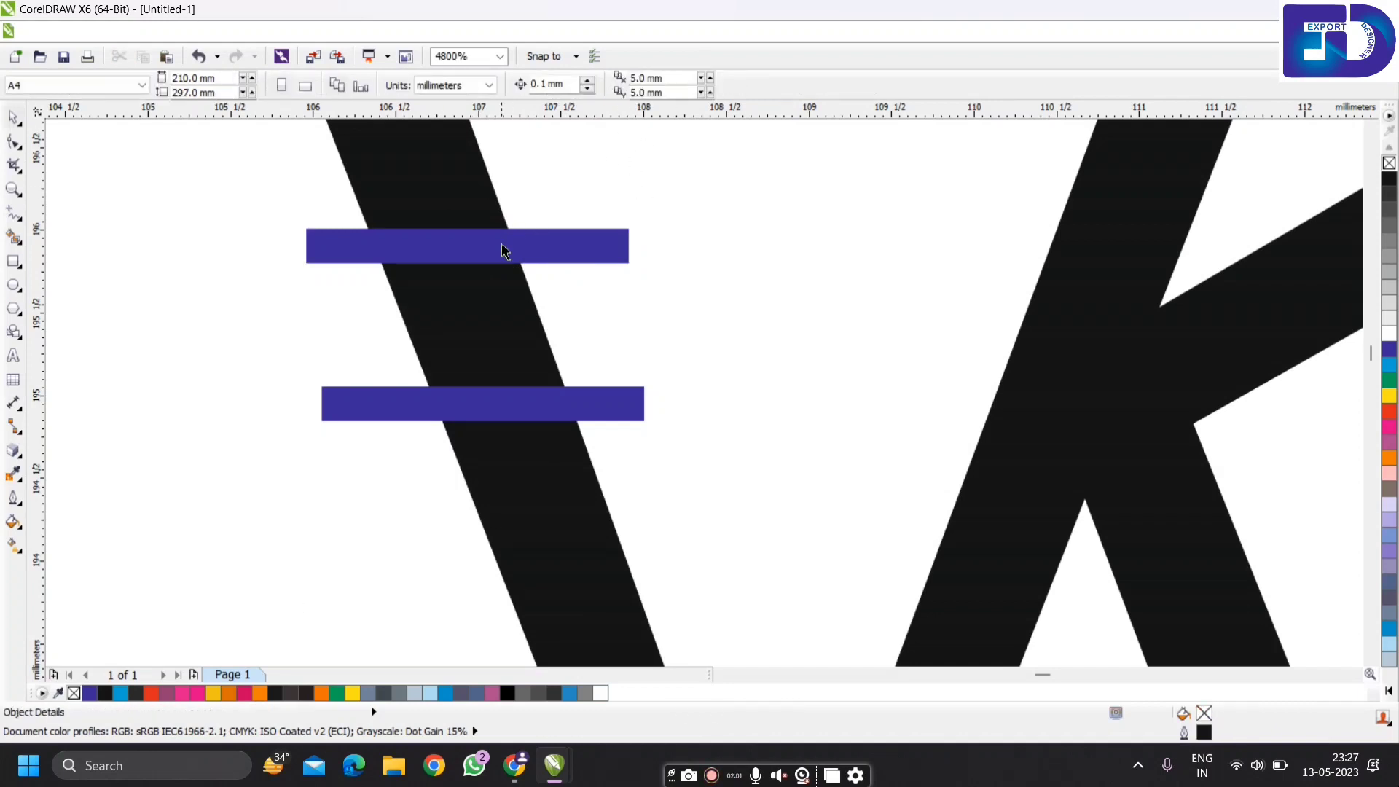
{"action": "left_click", "coordinate": [537, 415]}
{"action": "left_click", "coordinate": [539, 437], "text": "shift"}
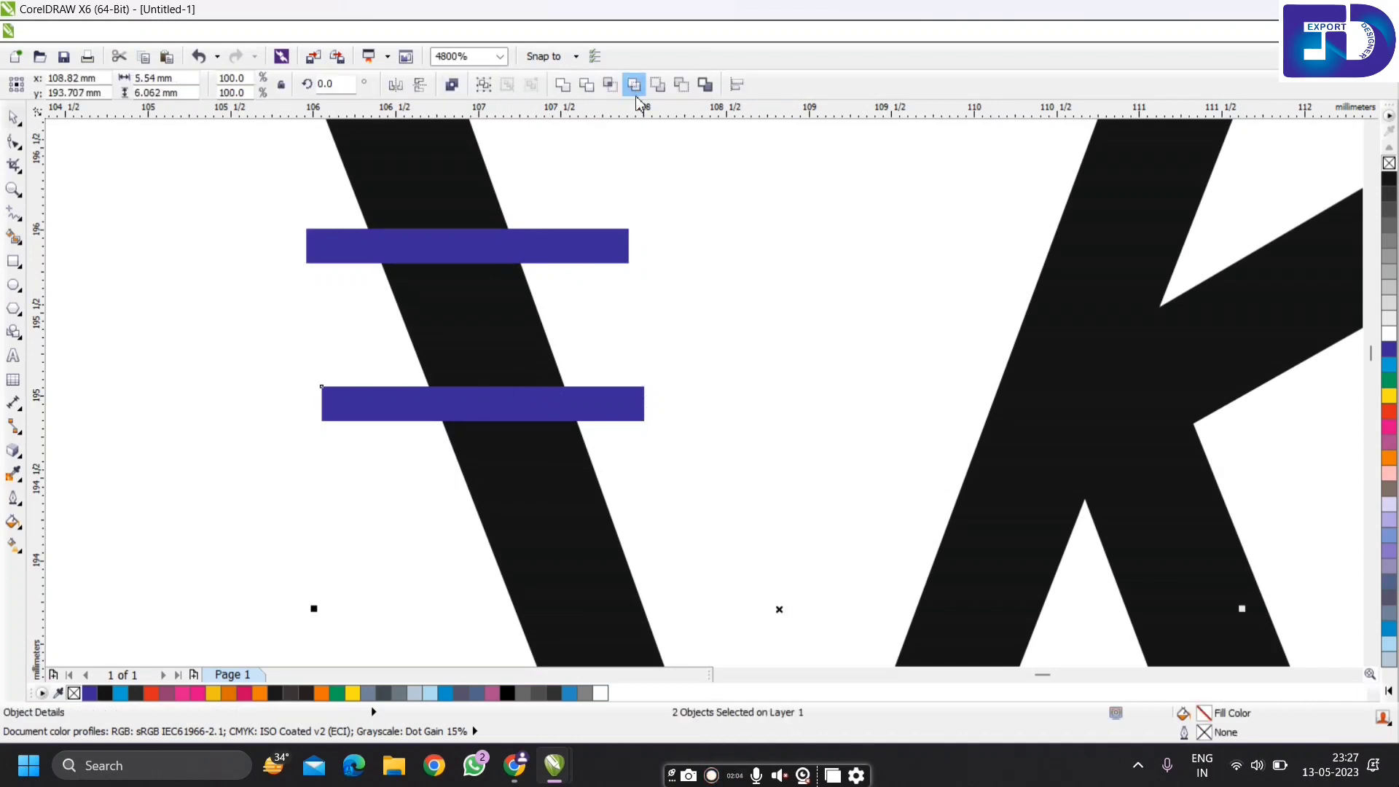
{"action": "left_click", "coordinate": [574, 244]}
{"action": "key", "text": "Delete"}
{"action": "left_click", "coordinate": [588, 399]}
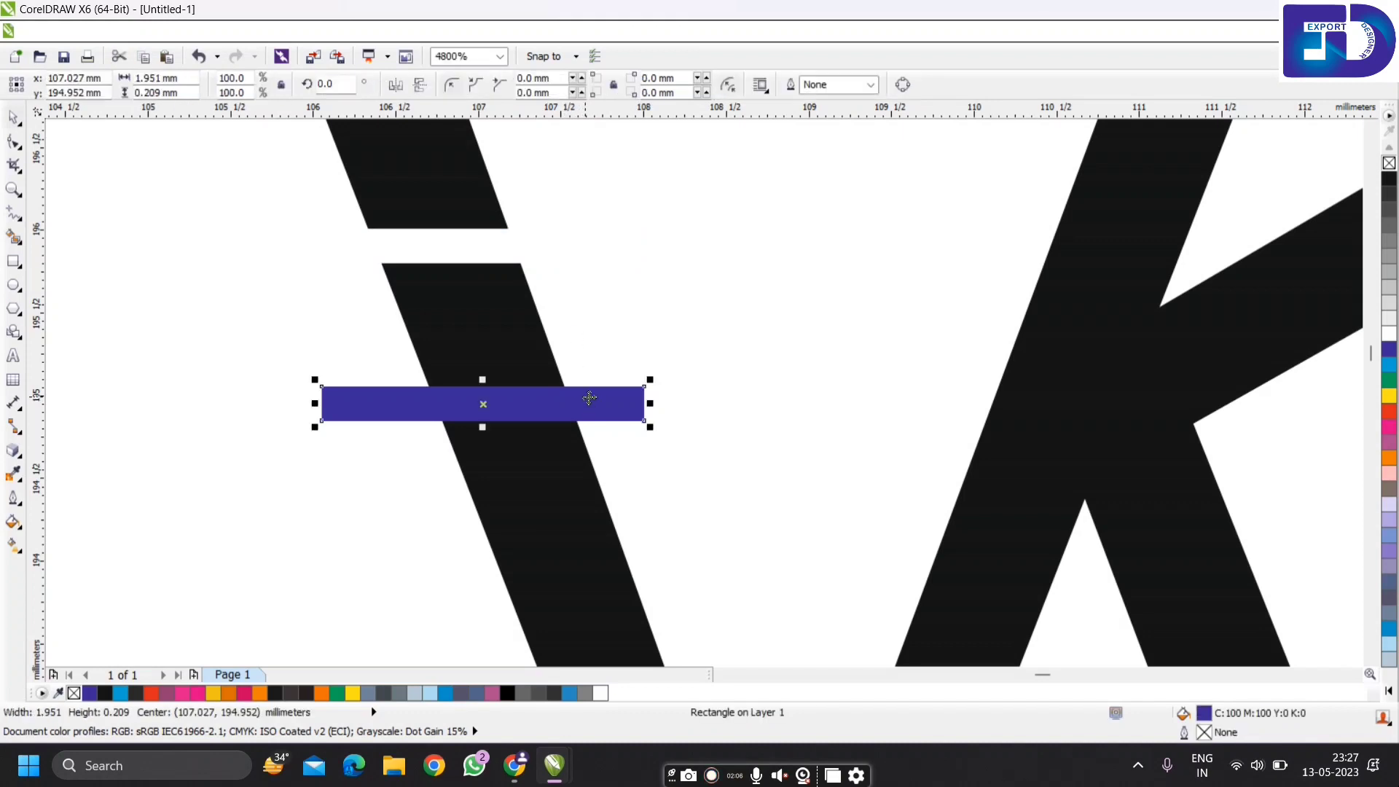
{"action": "key", "text": "Delete"}
Examine the finished monogram at several zoom levels and compare its parts with the letters in the rows below
{"action": "scroll", "coordinate": [575, 364], "scroll_direction": "down", "scroll_amount": 4}
{"action": "scroll", "coordinate": [559, 335], "scroll_direction": "up", "scroll_amount": 3}
{"action": "scroll", "coordinate": [624, 337], "scroll_direction": "down", "scroll_amount": 2}
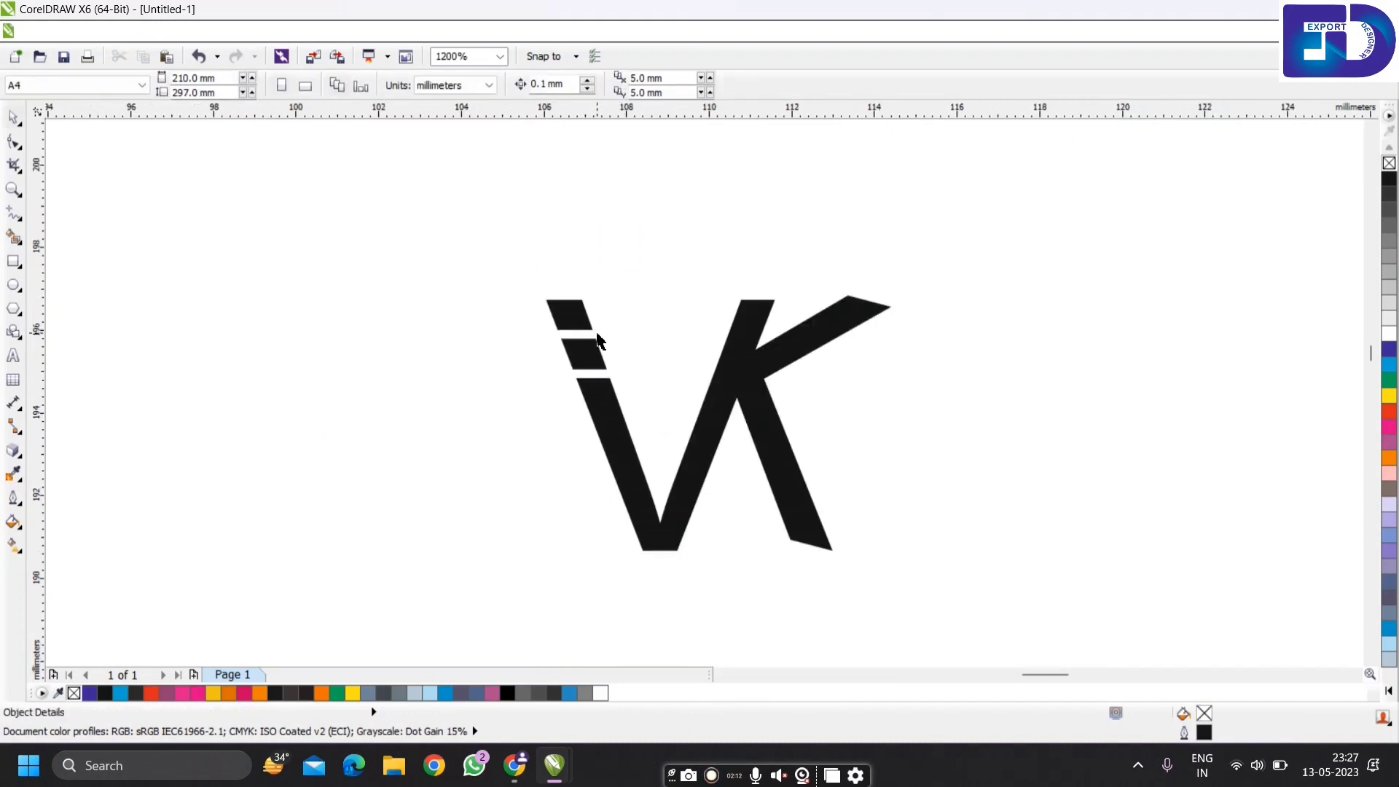
{"action": "scroll", "coordinate": [594, 340], "scroll_direction": "down", "scroll_amount": 1}
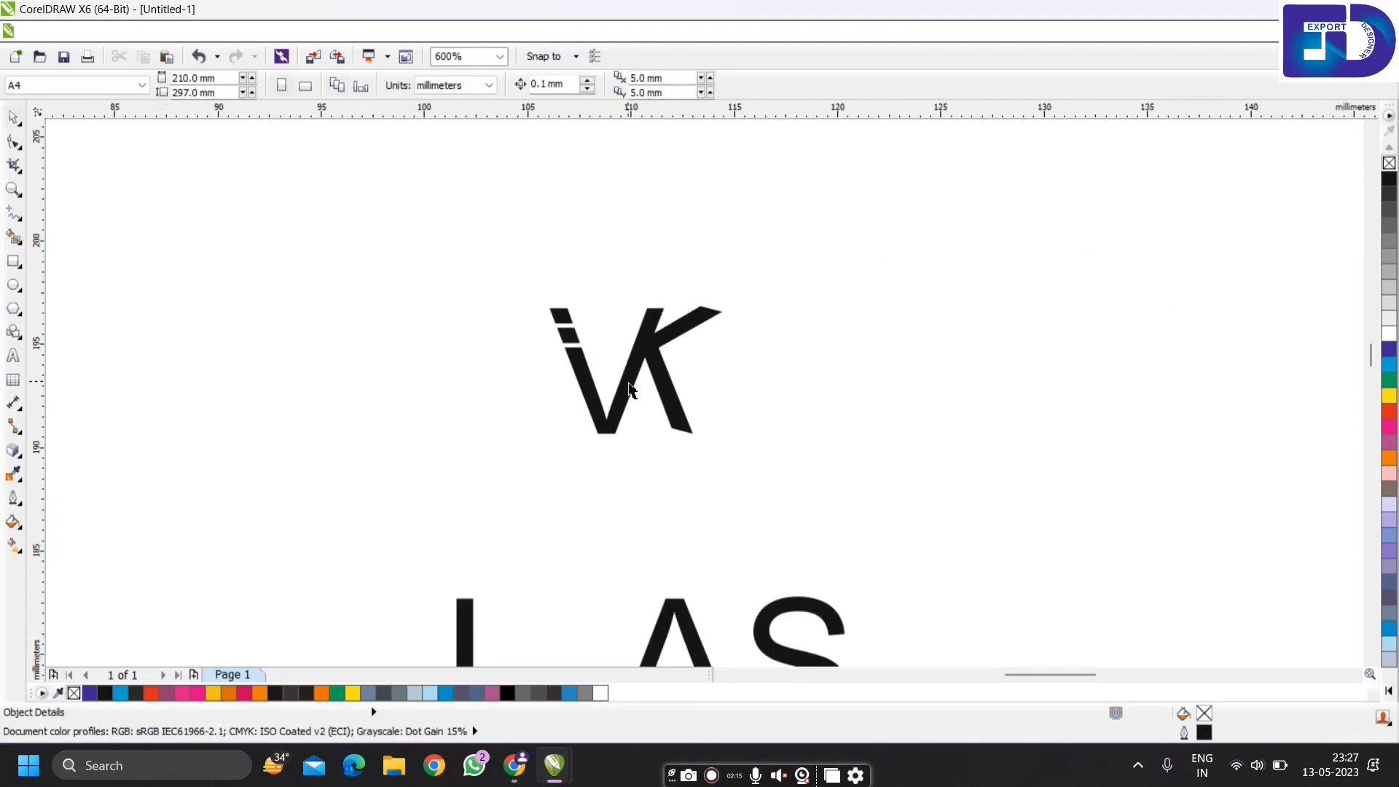
{"action": "scroll", "coordinate": [575, 334], "scroll_direction": "up", "scroll_amount": 1}
{"action": "scroll", "coordinate": [712, 431], "scroll_direction": "down", "scroll_amount": 2}
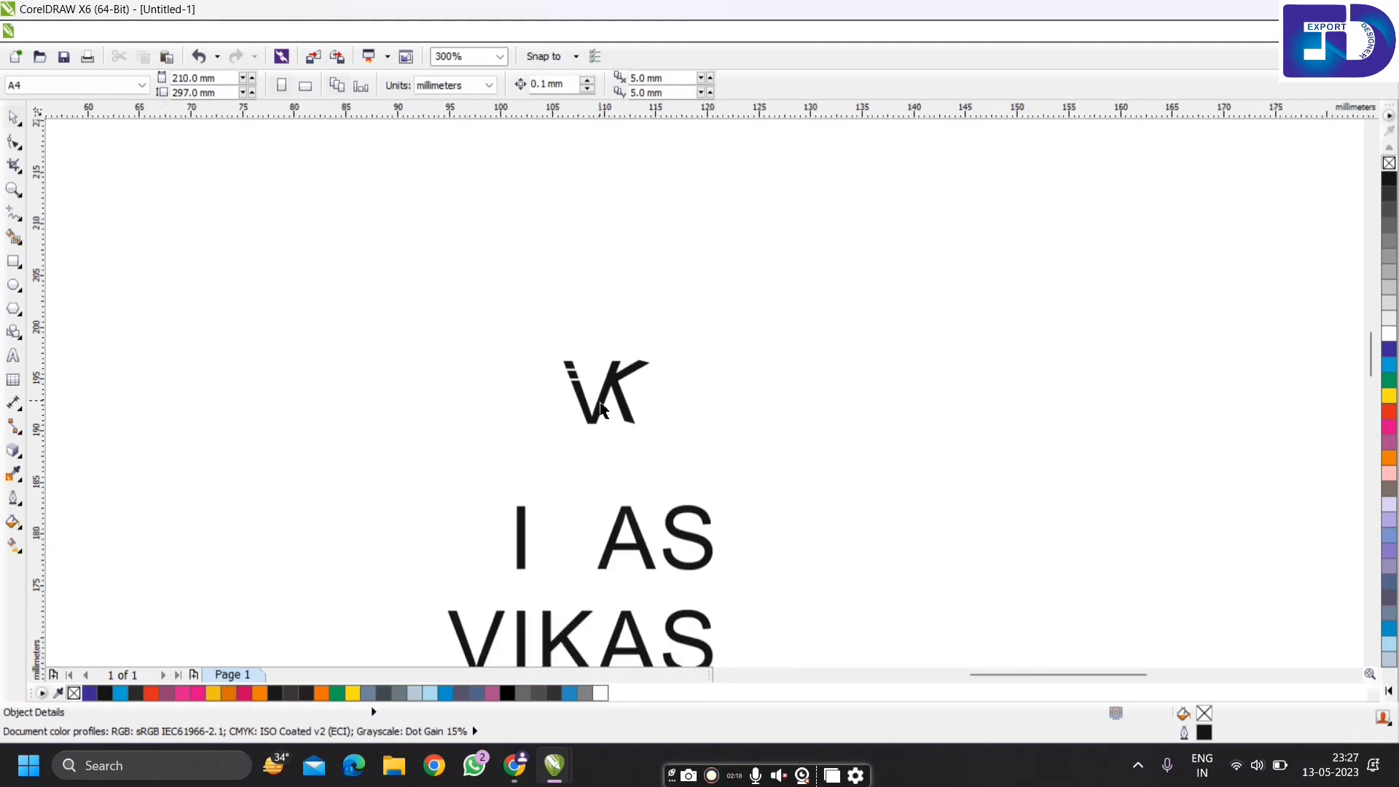
{"action": "scroll", "coordinate": [625, 438], "scroll_direction": "up", "scroll_amount": 1}
{"action": "scroll", "coordinate": [623, 438], "scroll_direction": "down", "scroll_amount": 1}
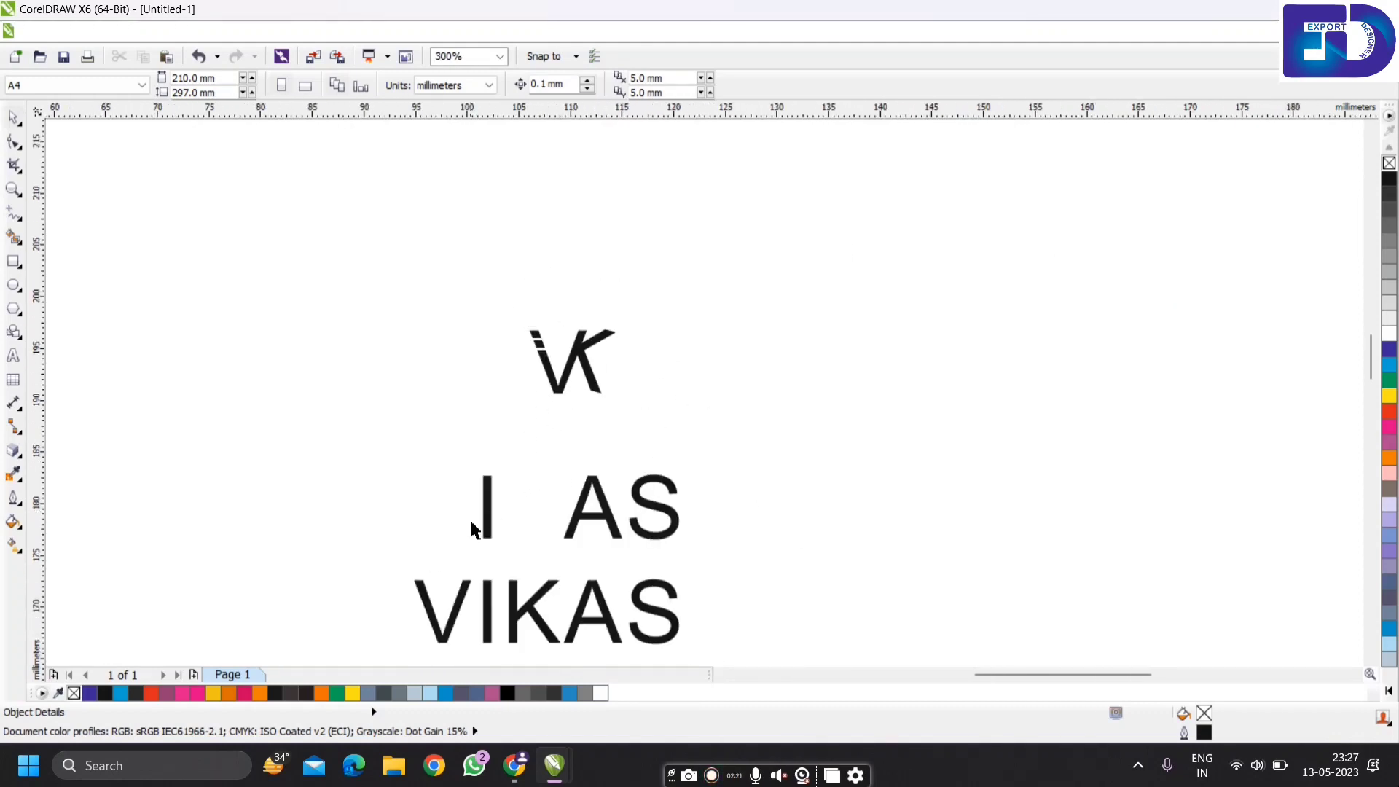
{"action": "left_click", "coordinate": [463, 605]}
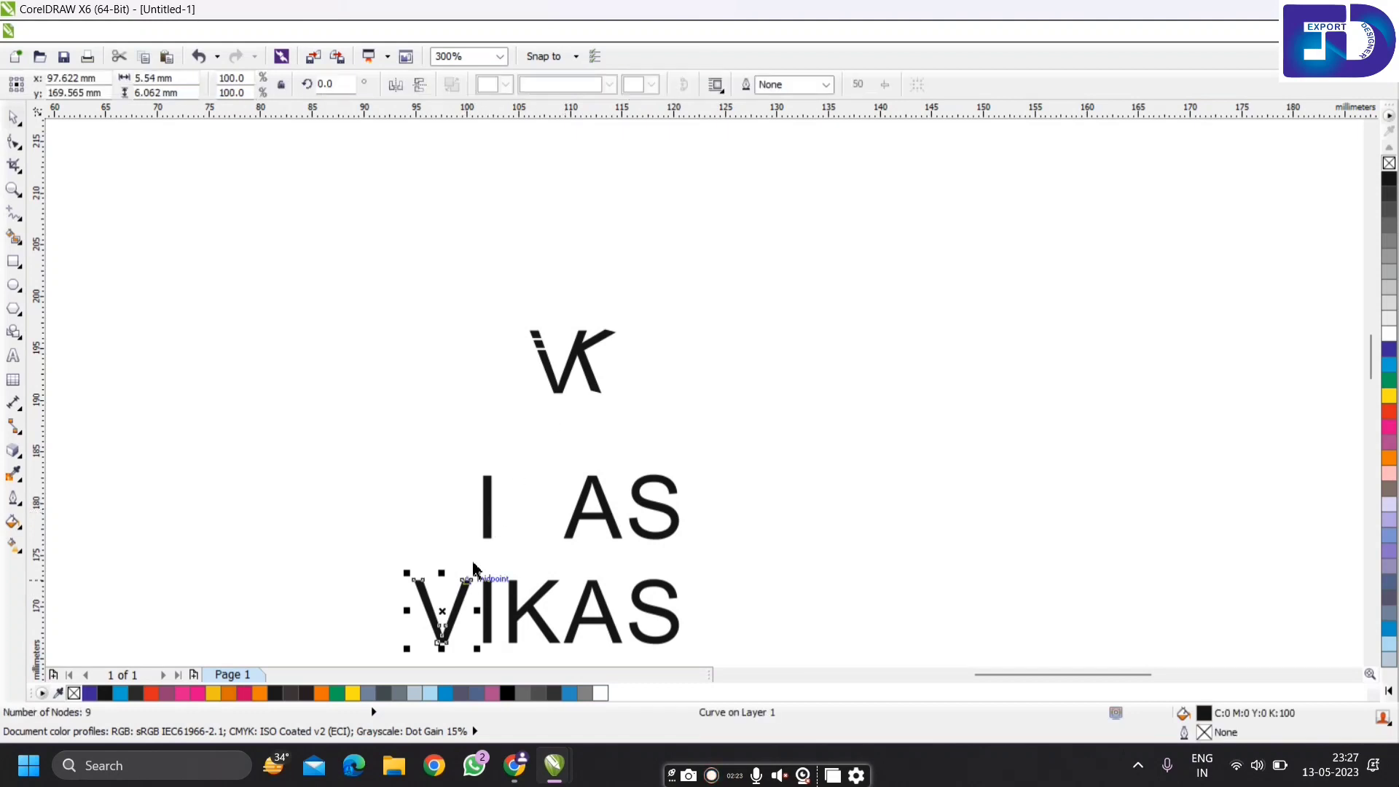
{"action": "left_click", "coordinate": [571, 358]}
{"action": "left_click", "coordinate": [493, 526]}
{"action": "left_click", "coordinate": [545, 354]}
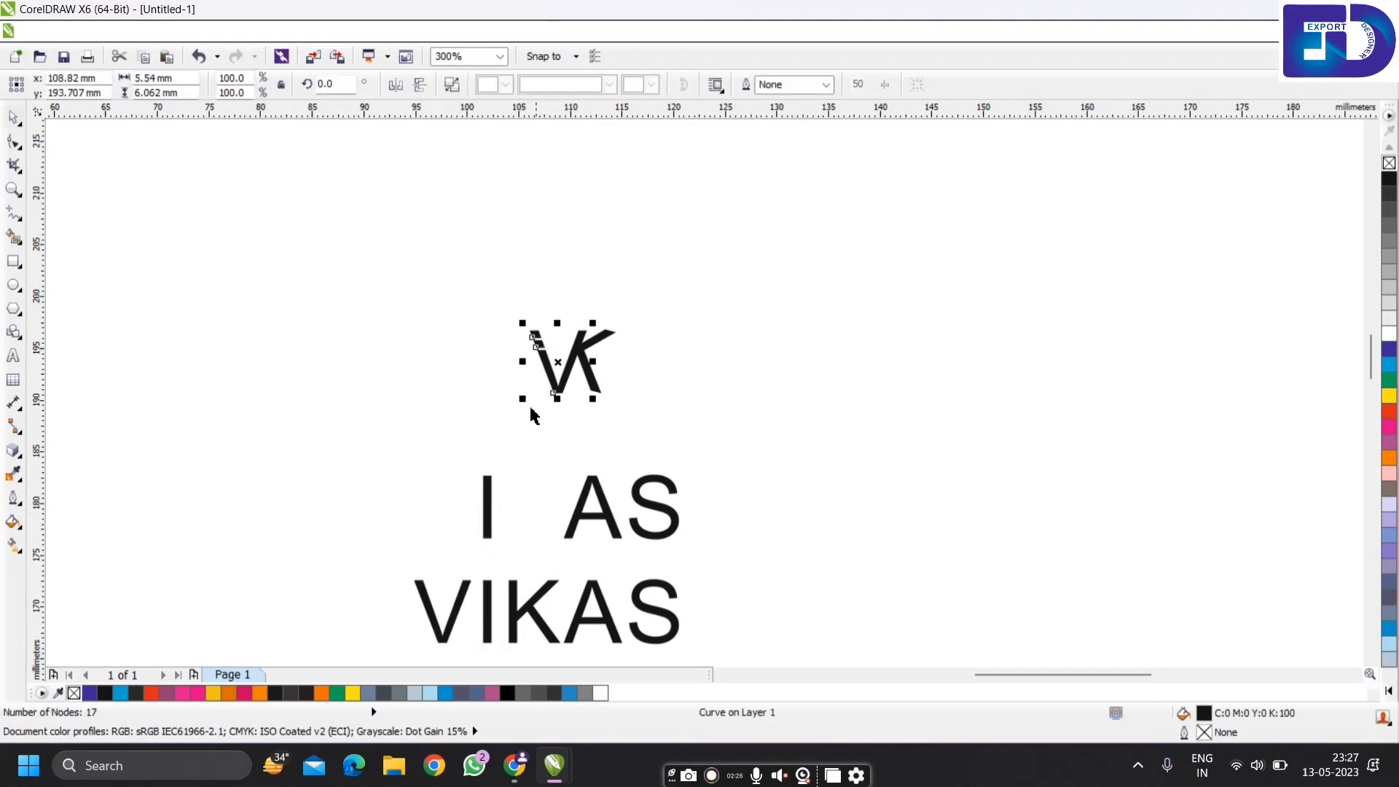
{"action": "left_click", "coordinate": [595, 389]}
{"action": "left_click", "coordinate": [524, 612]}
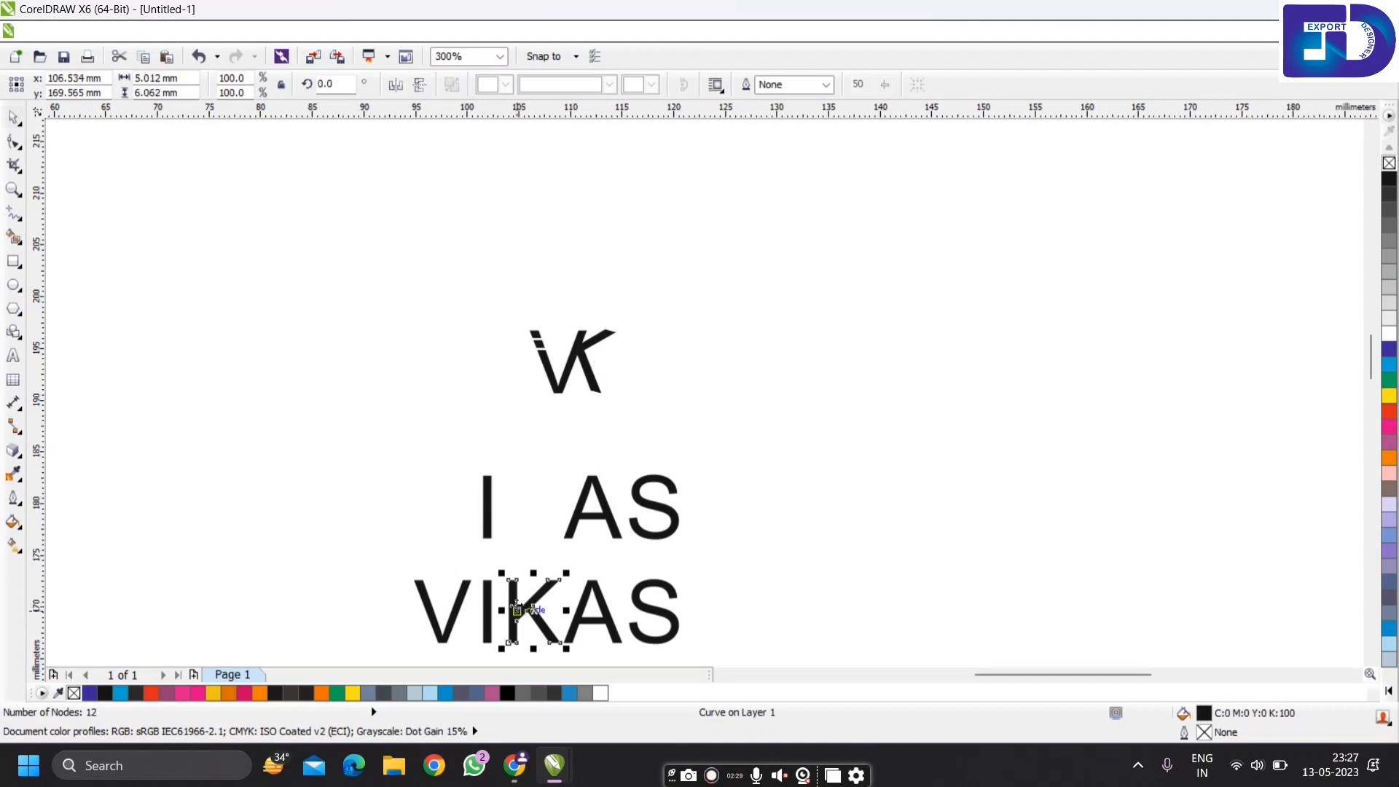
Delete the spare letter I from the middle row of letters
{"action": "left_click", "coordinate": [489, 515]}
{"action": "key", "text": "Delete"}
{"action": "left_click", "coordinate": [585, 516]}
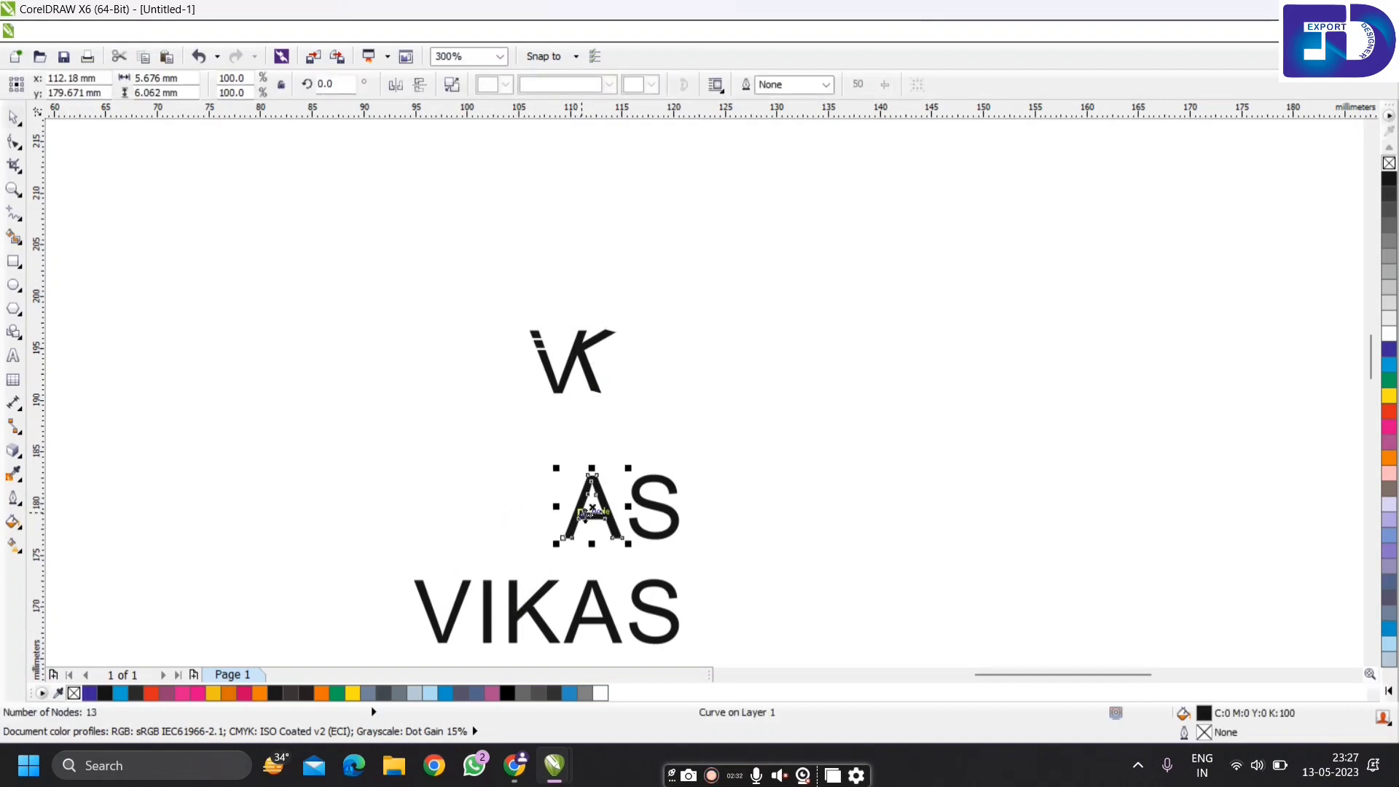
{"action": "left_click", "coordinate": [672, 453]}
Draw a crossbar rectangle about 1.7 by 0.2 mm between the V's right arm and the K's leg, filled black without outline
{"action": "left_click", "coordinate": [13, 261]}
{"action": "scroll", "coordinate": [599, 390], "scroll_direction": "up", "scroll_amount": 5}
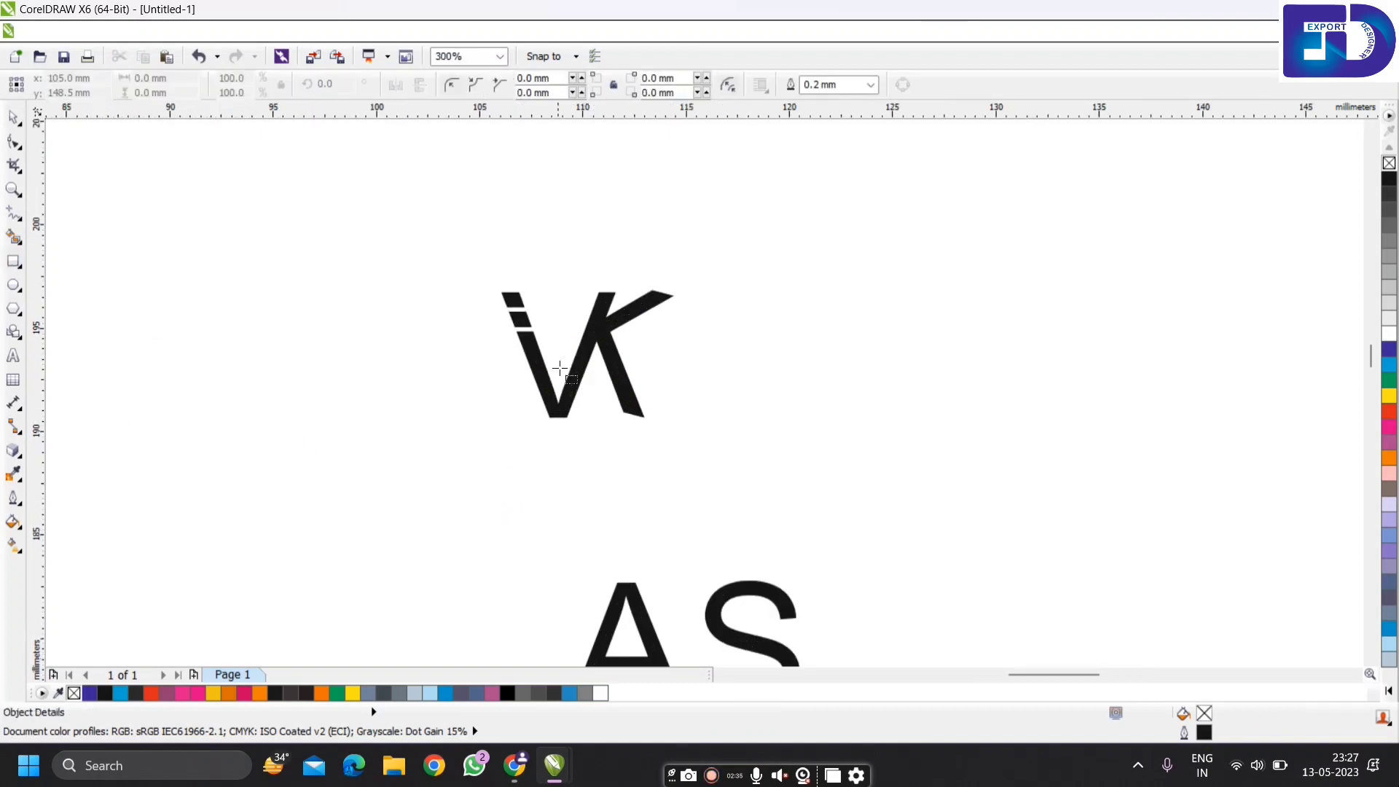
{"action": "scroll", "coordinate": [599, 390], "scroll_direction": "up", "scroll_amount": 2}
{"action": "left_click_drag", "start_coordinate": [391, 278], "coordinate": [686, 318]}
{"action": "left_click", "coordinate": [1389, 179]}
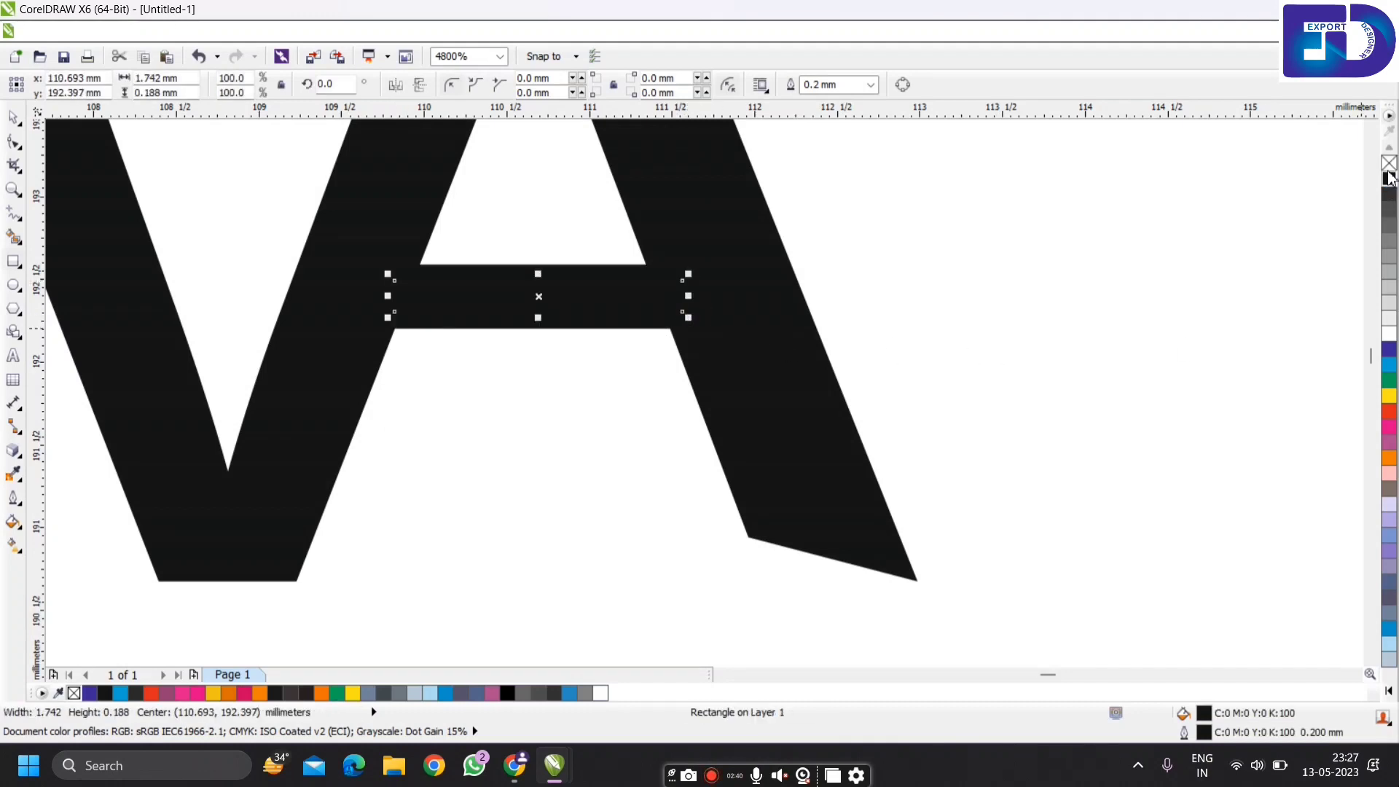
{"action": "right_click", "coordinate": [1389, 163]}
Thicken the crossbar to about 0.375 mm and delete the small stray rectangle beside the monogram
{"action": "left_click_drag", "start_coordinate": [1269, 187], "coordinate": [1254, 193]}
{"action": "left_click", "coordinate": [578, 309]}
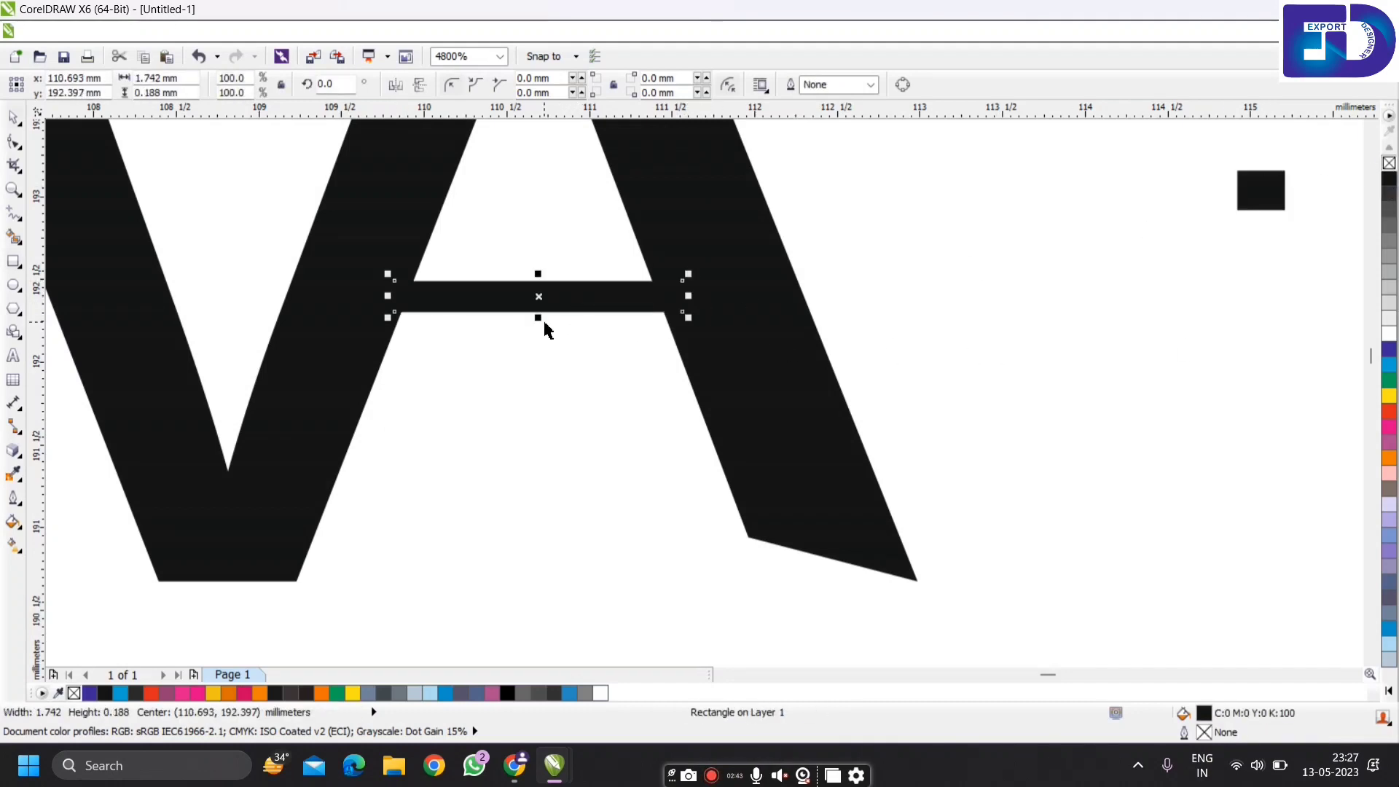
{"action": "left_click_drag", "start_coordinate": [539, 320], "coordinate": [540, 334]}
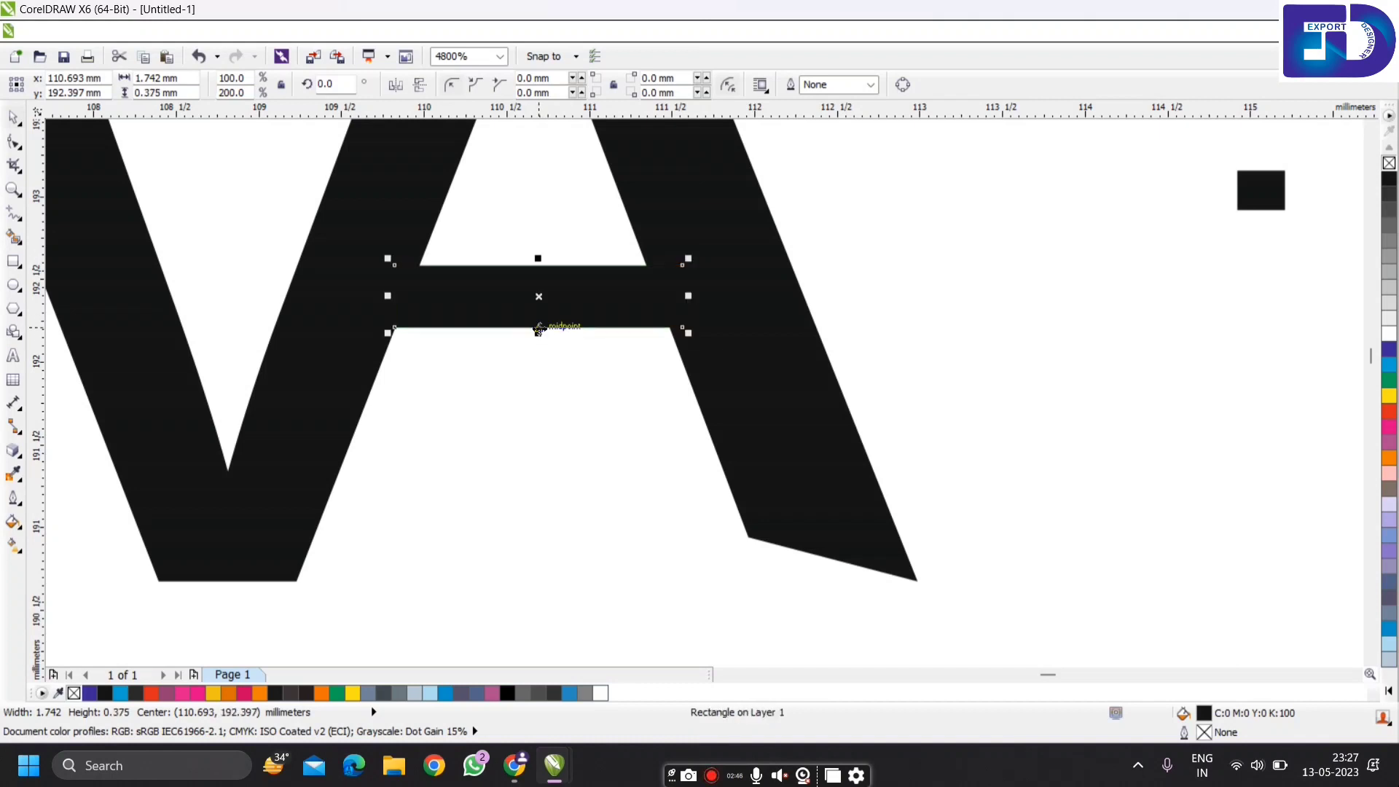
{"action": "scroll", "coordinate": [562, 334], "scroll_direction": "down", "scroll_amount": 2}
{"action": "scroll", "coordinate": [786, 345], "scroll_direction": "down", "scroll_amount": 3}
{"action": "left_click_drag", "start_coordinate": [689, 324], "coordinate": [768, 403]}
{"action": "key", "text": "Delete"}
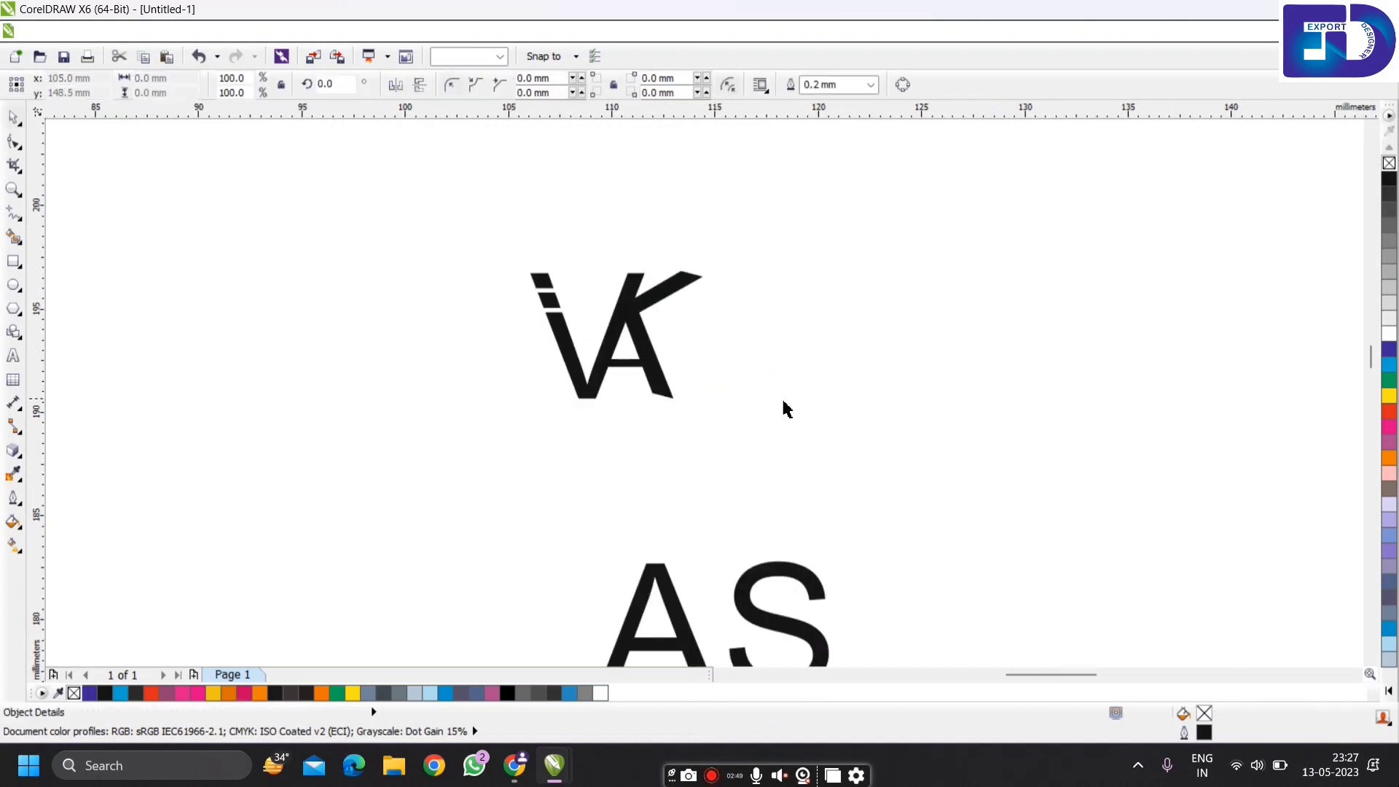
Fine-tune the crossbar's vertical position, moving it up slightly and back down about 0.08 mm
{"action": "scroll", "coordinate": [620, 371], "scroll_direction": "up", "scroll_amount": 1}
{"action": "scroll", "coordinate": [624, 370], "scroll_direction": "up", "scroll_amount": 2}
{"action": "left_click", "coordinate": [634, 347]}
{"action": "scroll", "coordinate": [638, 351], "scroll_direction": "down", "scroll_amount": 1}
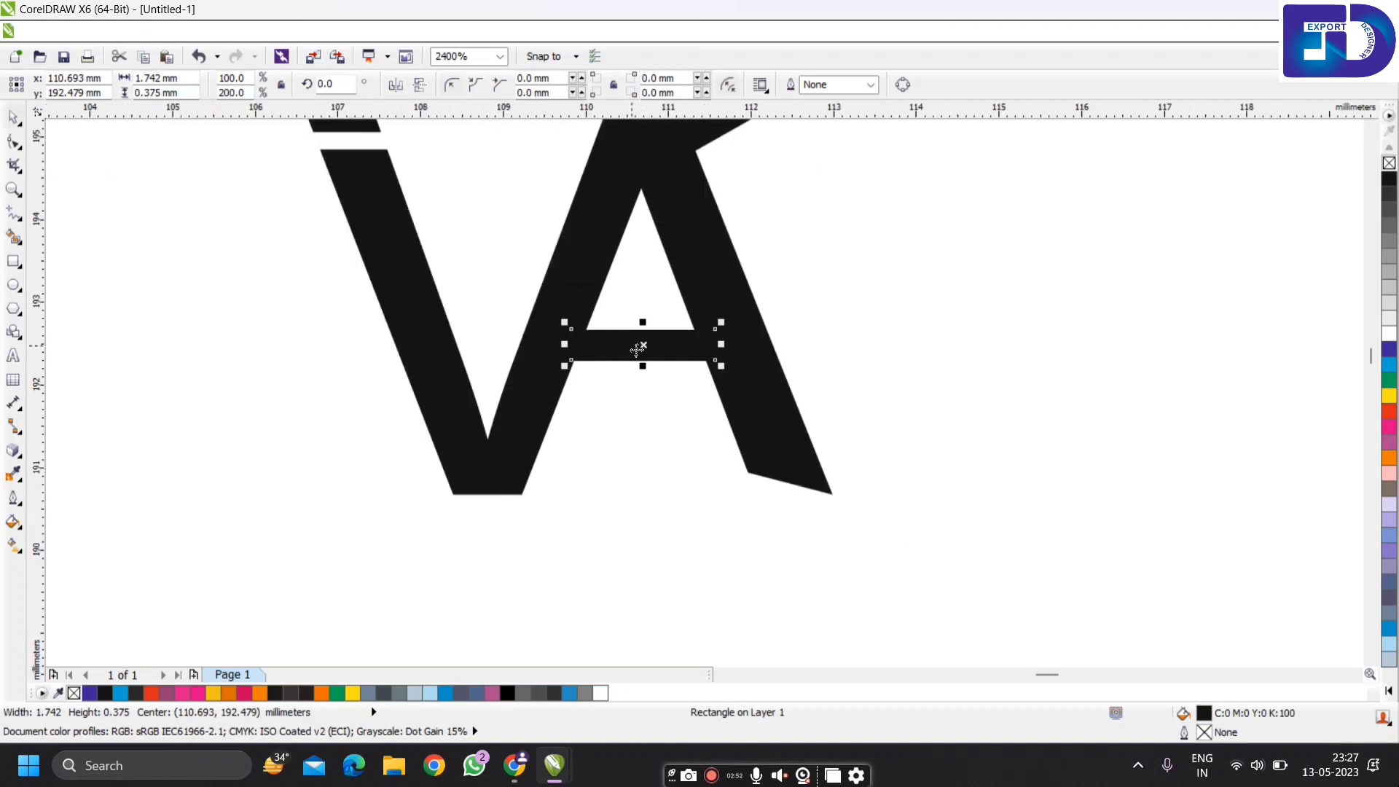
{"action": "key", "text": "Escape"}
{"action": "scroll", "coordinate": [641, 364], "scroll_direction": "up", "scroll_amount": 1}
{"action": "scroll", "coordinate": [634, 365], "scroll_direction": "down", "scroll_amount": 2}
{"action": "scroll", "coordinate": [634, 364], "scroll_direction": "up", "scroll_amount": 2}
{"action": "left_click", "coordinate": [634, 352]}
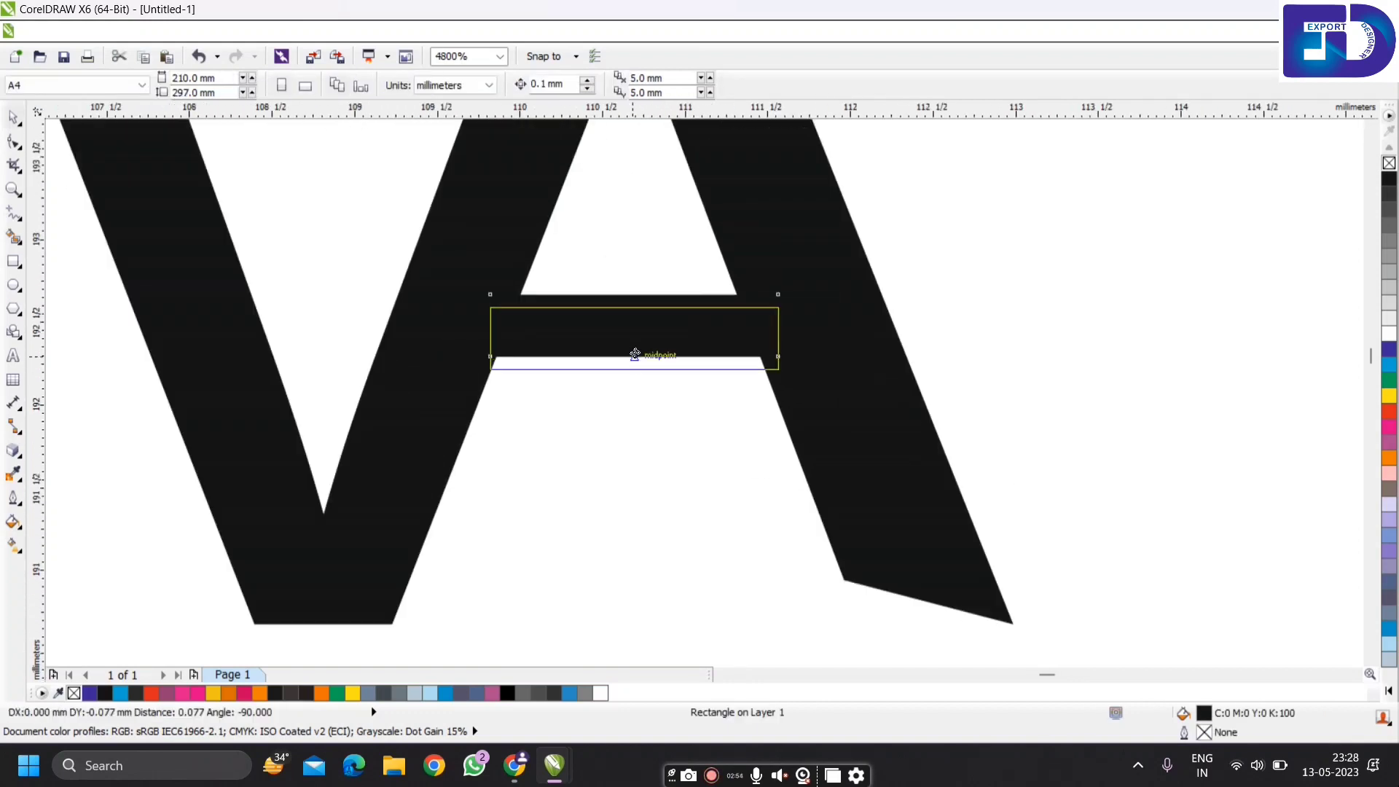
{"action": "scroll", "coordinate": [634, 352], "scroll_direction": "down", "scroll_amount": 2}
{"action": "key", "text": "Escape"}
{"action": "scroll", "coordinate": [639, 406], "scroll_direction": "down", "scroll_amount": 1}
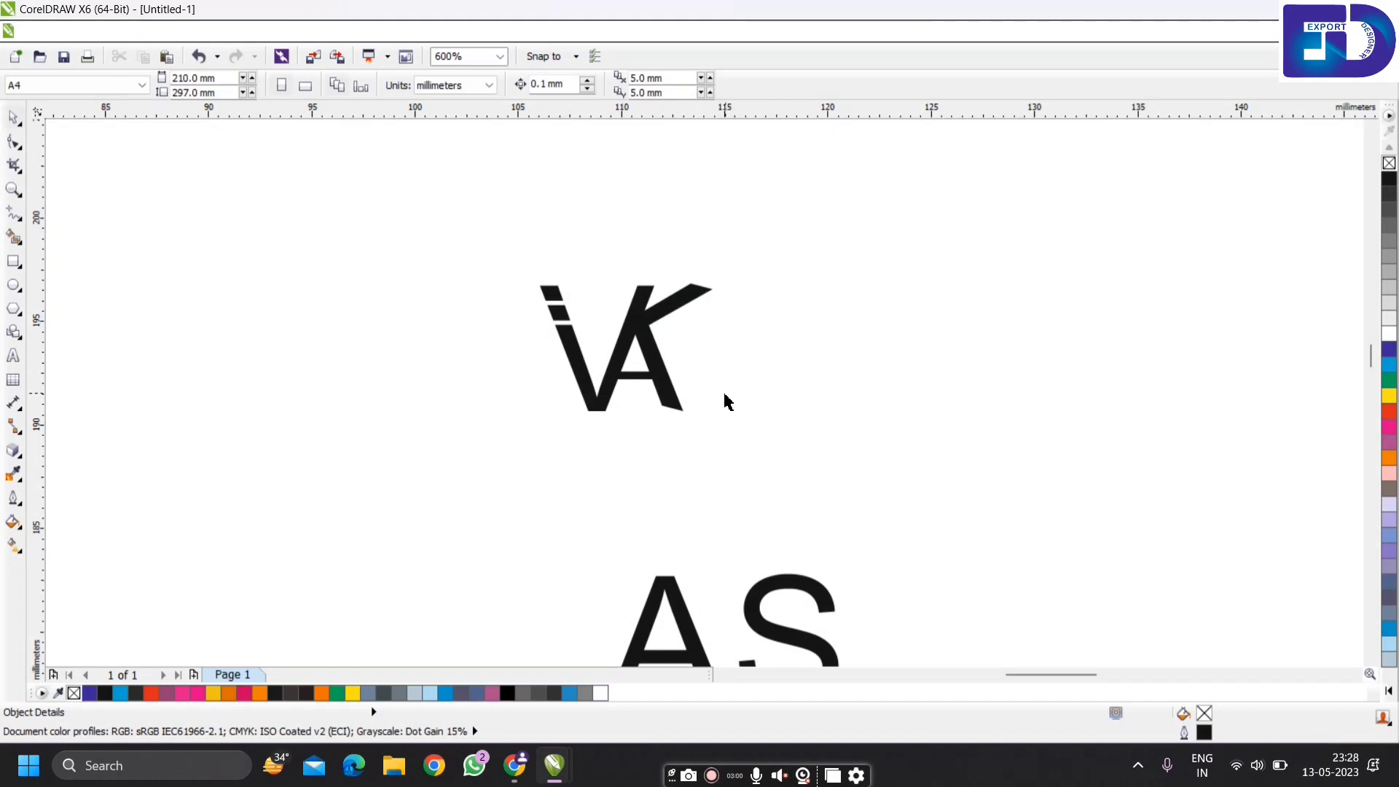
Break the cut V apart and delete the topmost piece of its left arm
{"action": "scroll", "coordinate": [766, 409], "scroll_direction": "down", "scroll_amount": 2}
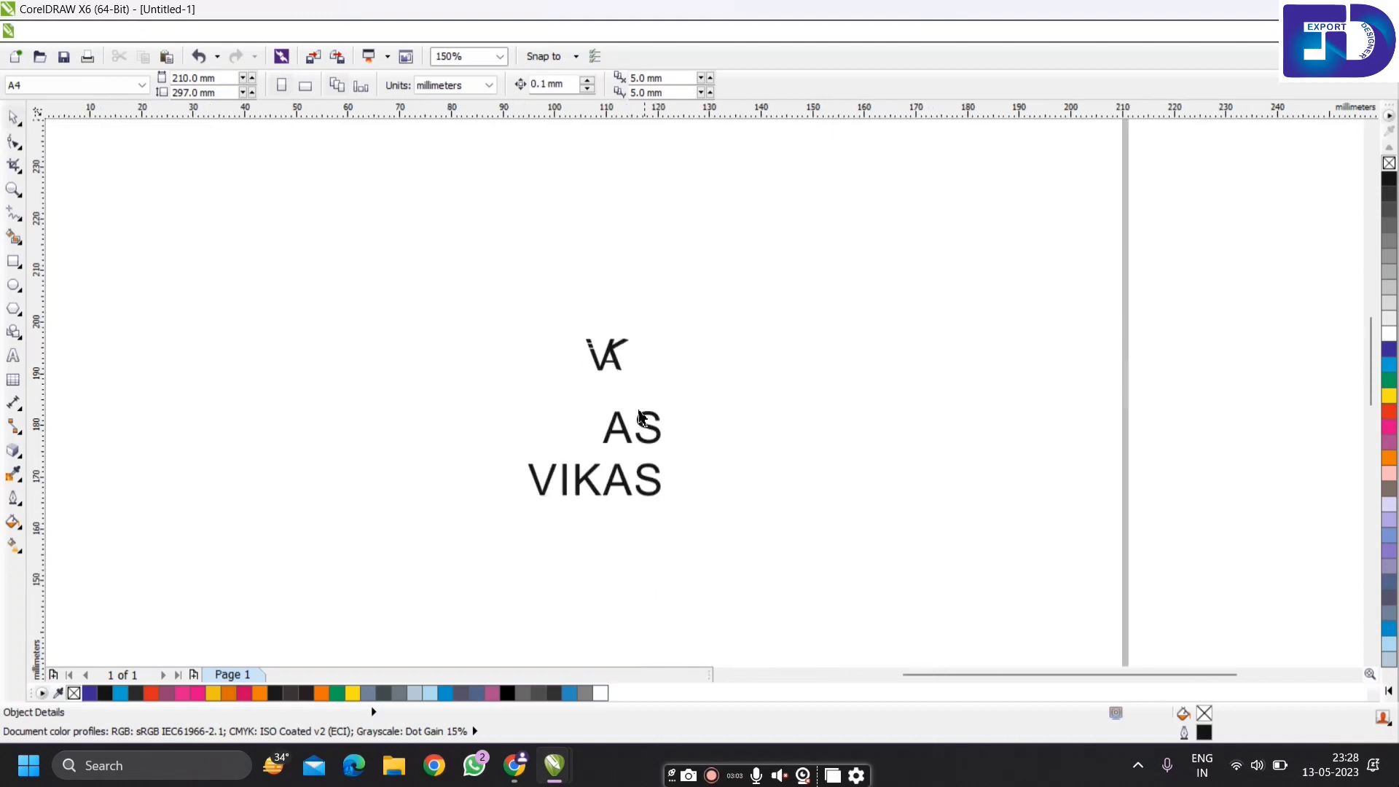
{"action": "scroll", "coordinate": [597, 361], "scroll_direction": "up", "scroll_amount": 4}
{"action": "left_click", "coordinate": [590, 319]}
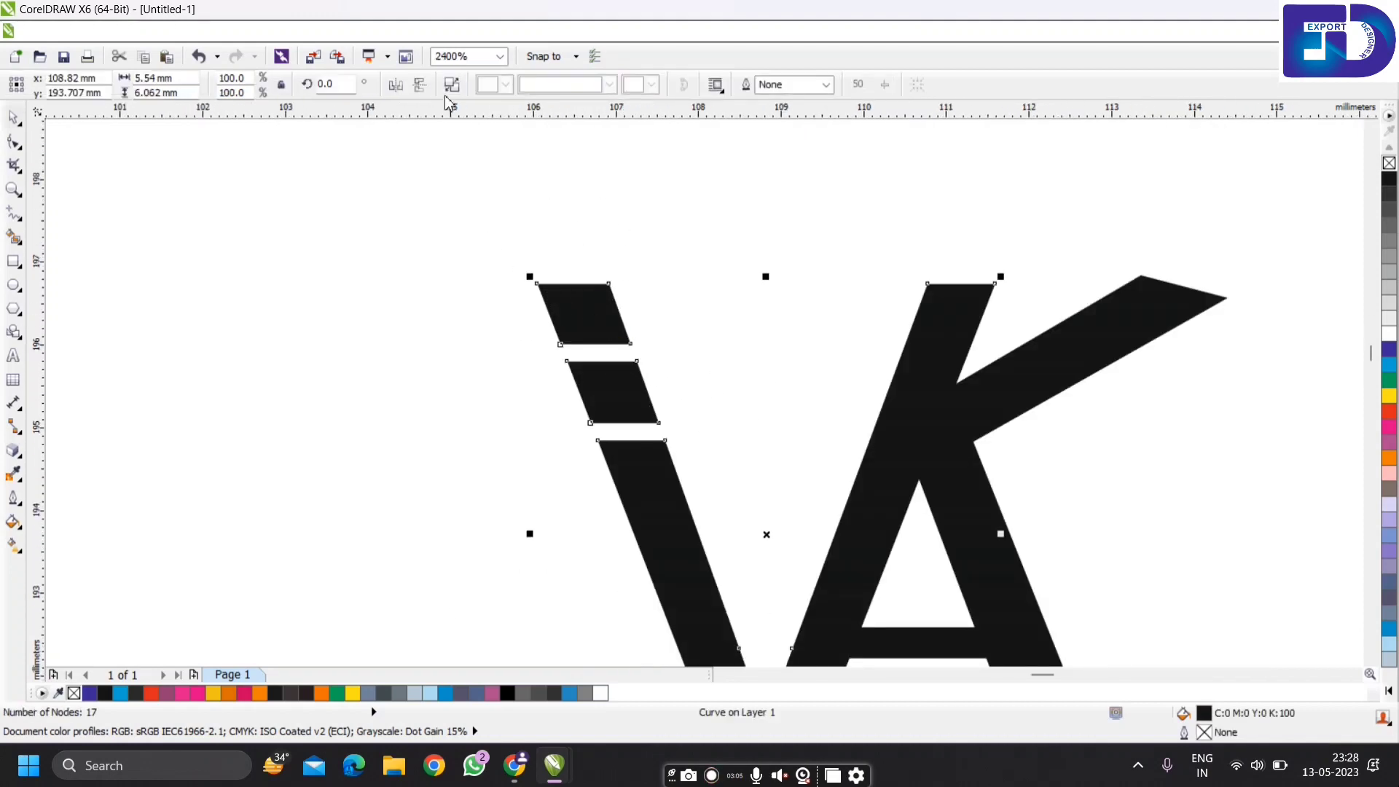
{"action": "key", "text": "ctrl+k"}
{"action": "left_click", "coordinate": [583, 314]}
{"action": "key", "text": "Delete"}
{"action": "scroll", "coordinate": [640, 296], "scroll_direction": "down", "scroll_amount": 1}
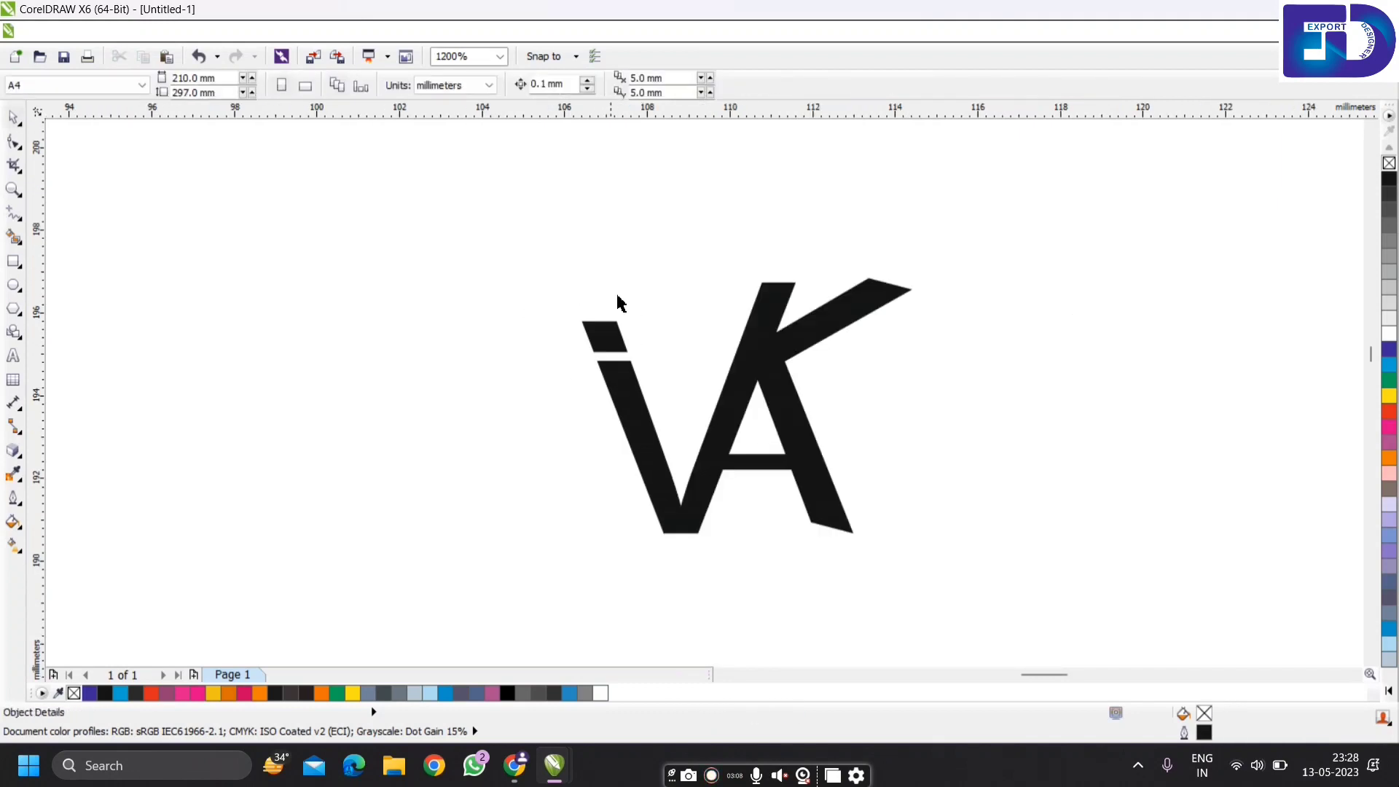
Move the spare S up beneath the monogram's crossbar and shrink it to about 1.8 mm wide
{"action": "scroll", "coordinate": [656, 310], "scroll_direction": "down", "scroll_amount": 2}
{"action": "scroll", "coordinate": [786, 481], "scroll_direction": "up", "scroll_amount": 1}
{"action": "left_click", "coordinate": [762, 484]}
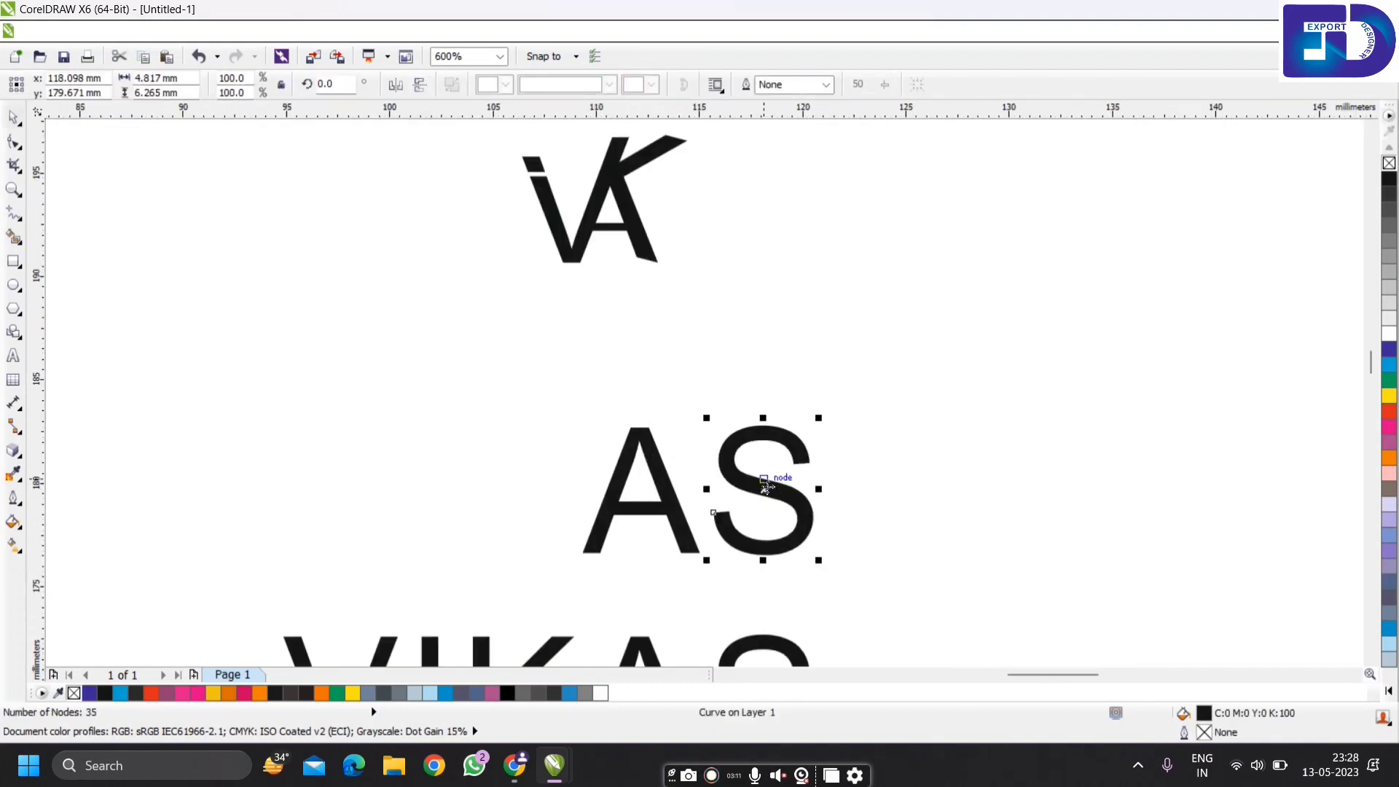
{"action": "left_click_drag", "start_coordinate": [761, 485], "coordinate": [636, 290]}
{"action": "scroll", "coordinate": [659, 337], "scroll_direction": "up", "scroll_amount": 1}
{"action": "left_click_drag", "start_coordinate": [727, 466], "coordinate": [651, 331]}
{"action": "left_click", "coordinate": [651, 331]}
Align the S's bottom edge with the K's leg and move the S sideways to sit under the crossbar's middle
{"action": "left_click", "coordinate": [675, 248], "text": "shift"}
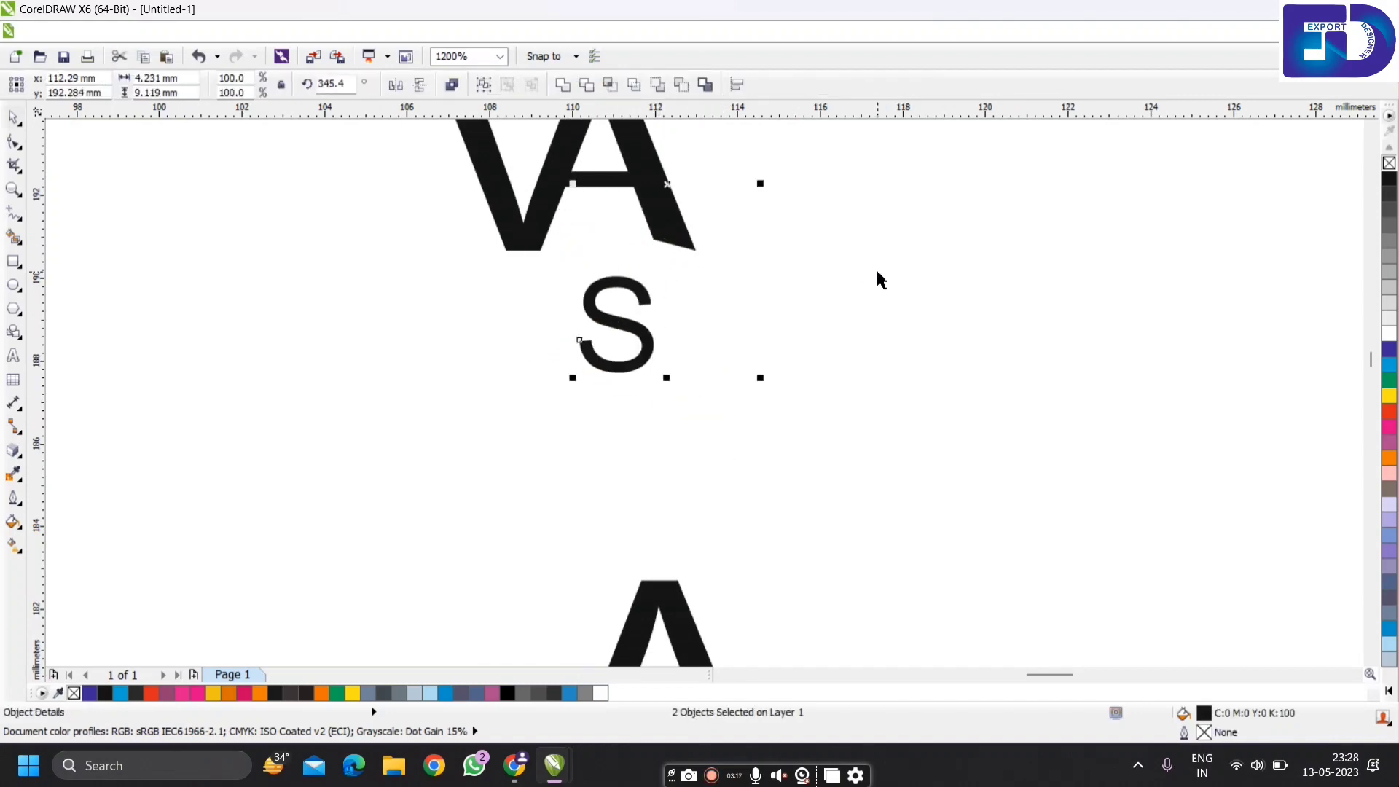
{"action": "key", "text": "b"}
{"action": "left_click", "coordinate": [653, 272]}
{"action": "scroll", "coordinate": [603, 199], "scroll_direction": "up", "scroll_amount": 1}
{"action": "left_click_drag", "start_coordinate": [603, 199], "coordinate": [572, 199]}
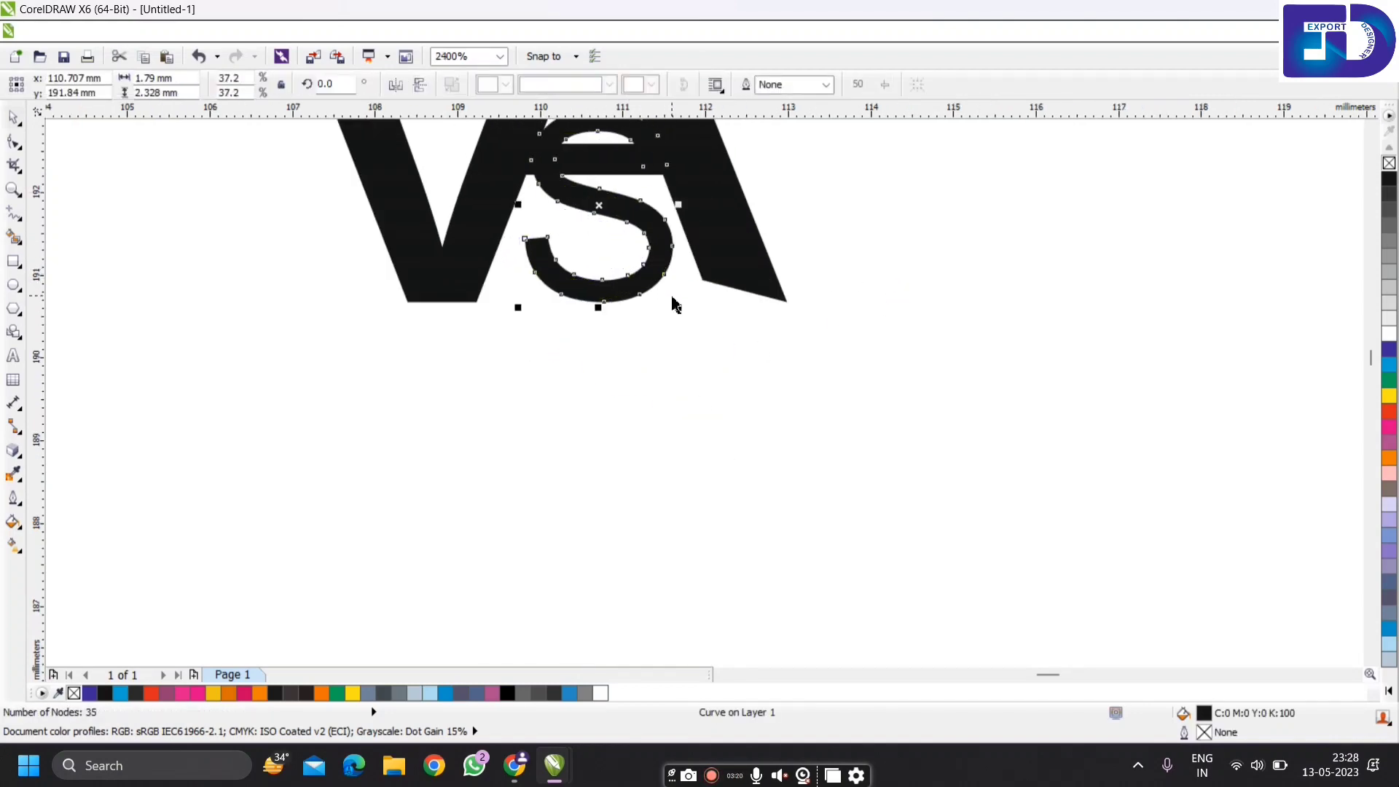
Shrink the S to about 1.0 by 1.3 mm and align its bottom edge with the K's leg
{"action": "left_click_drag", "start_coordinate": [676, 305], "coordinate": [641, 262]}
{"action": "left_click", "coordinate": [821, 297]}
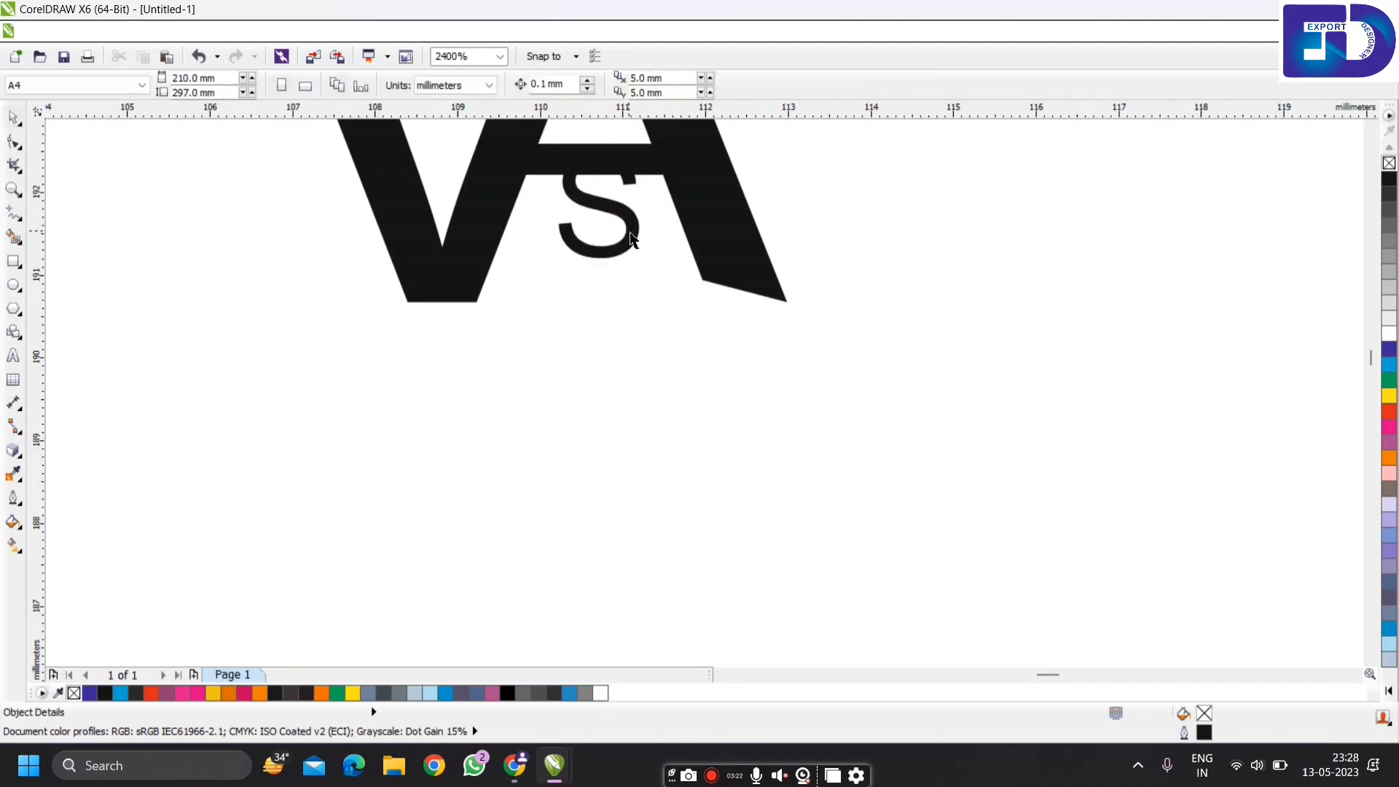
{"action": "left_click", "coordinate": [631, 239]}
{"action": "left_click", "coordinate": [725, 264], "text": "shift"}
{"action": "left_click", "coordinate": [706, 297]}
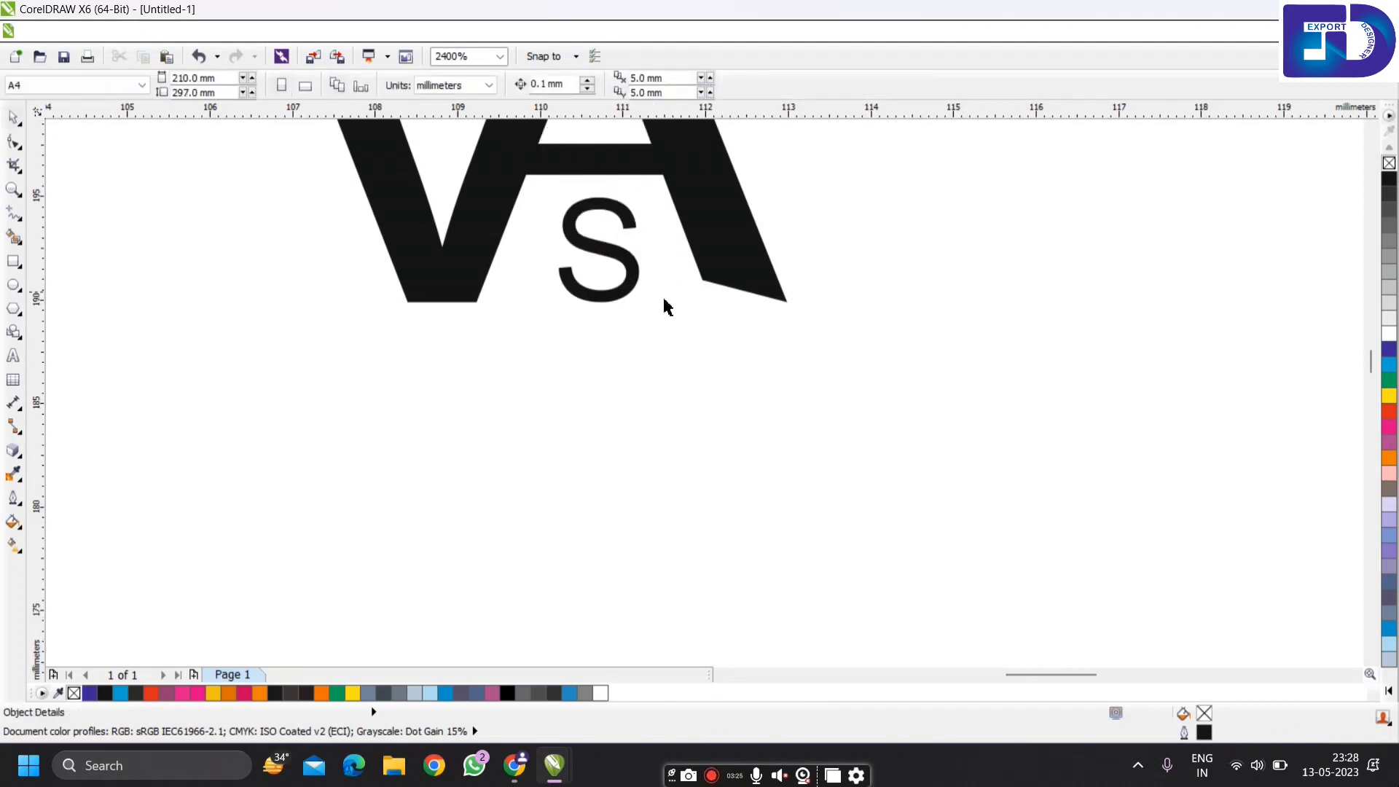
Enlarge the S to about 1.2 by 1.6 mm so that its top meets the crossbar
{"action": "scroll", "coordinate": [662, 303], "scroll_direction": "down", "scroll_amount": 3}
{"action": "scroll", "coordinate": [650, 352], "scroll_direction": "up", "scroll_amount": 1}
{"action": "scroll", "coordinate": [647, 351], "scroll_direction": "down", "scroll_amount": 1}
{"action": "scroll", "coordinate": [648, 351], "scroll_direction": "up", "scroll_amount": 3}
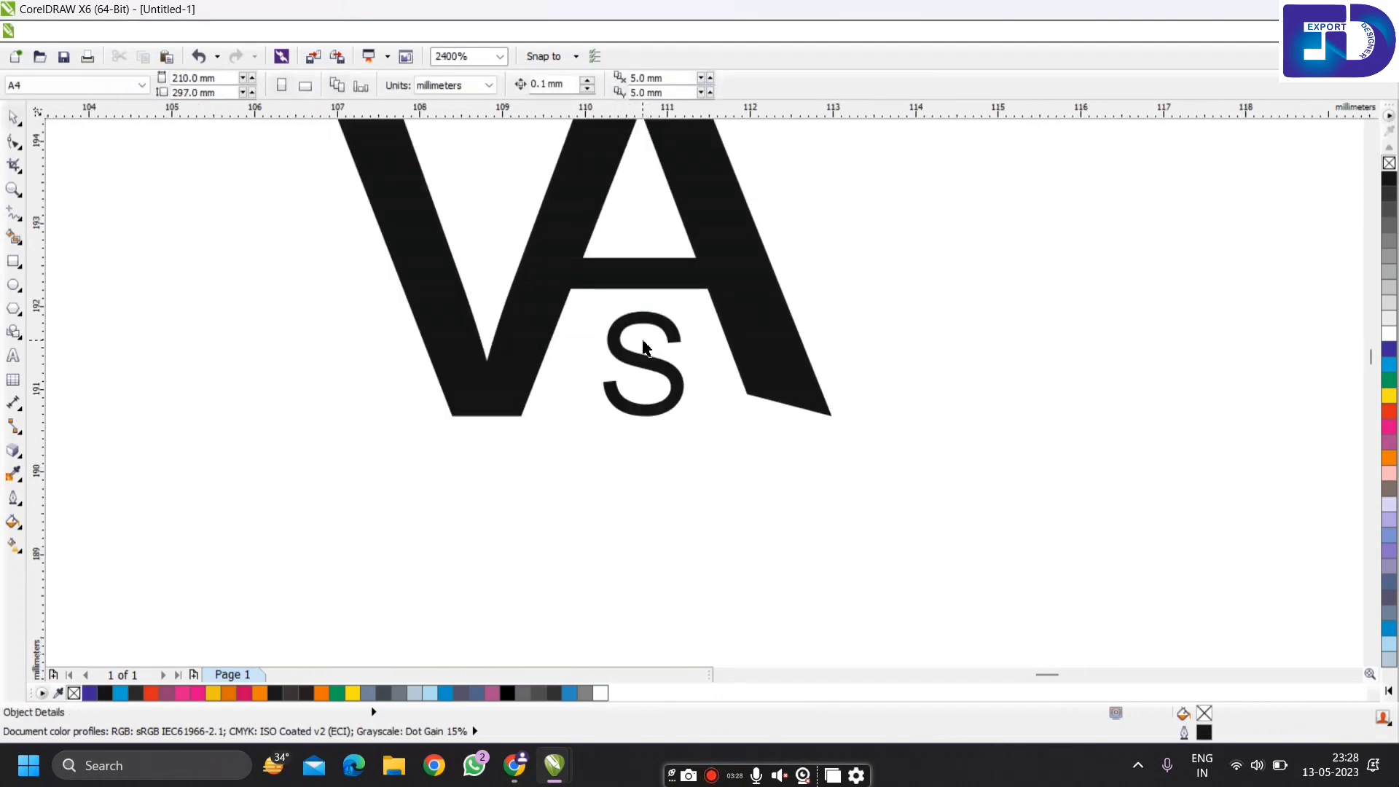
{"action": "scroll", "coordinate": [649, 364], "scroll_direction": "down", "scroll_amount": 3}
{"action": "scroll", "coordinate": [651, 379], "scroll_direction": "up", "scroll_amount": 3}
{"action": "left_click", "coordinate": [651, 378]}
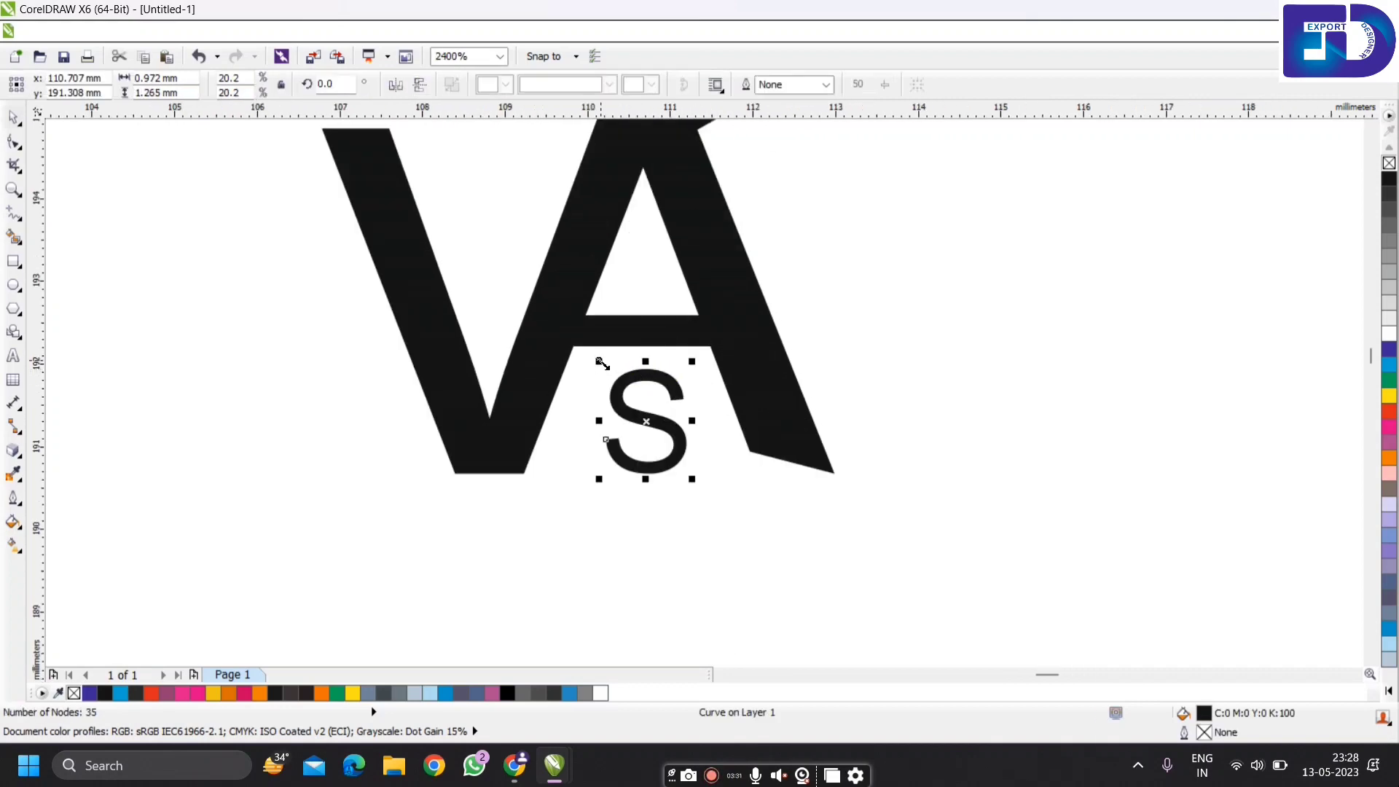
{"action": "left_click_drag", "start_coordinate": [602, 363], "coordinate": [587, 343]}
Try to align the S with the crossbar and restore its enlarged version beneath the bar
{"action": "left_click", "coordinate": [783, 433]}
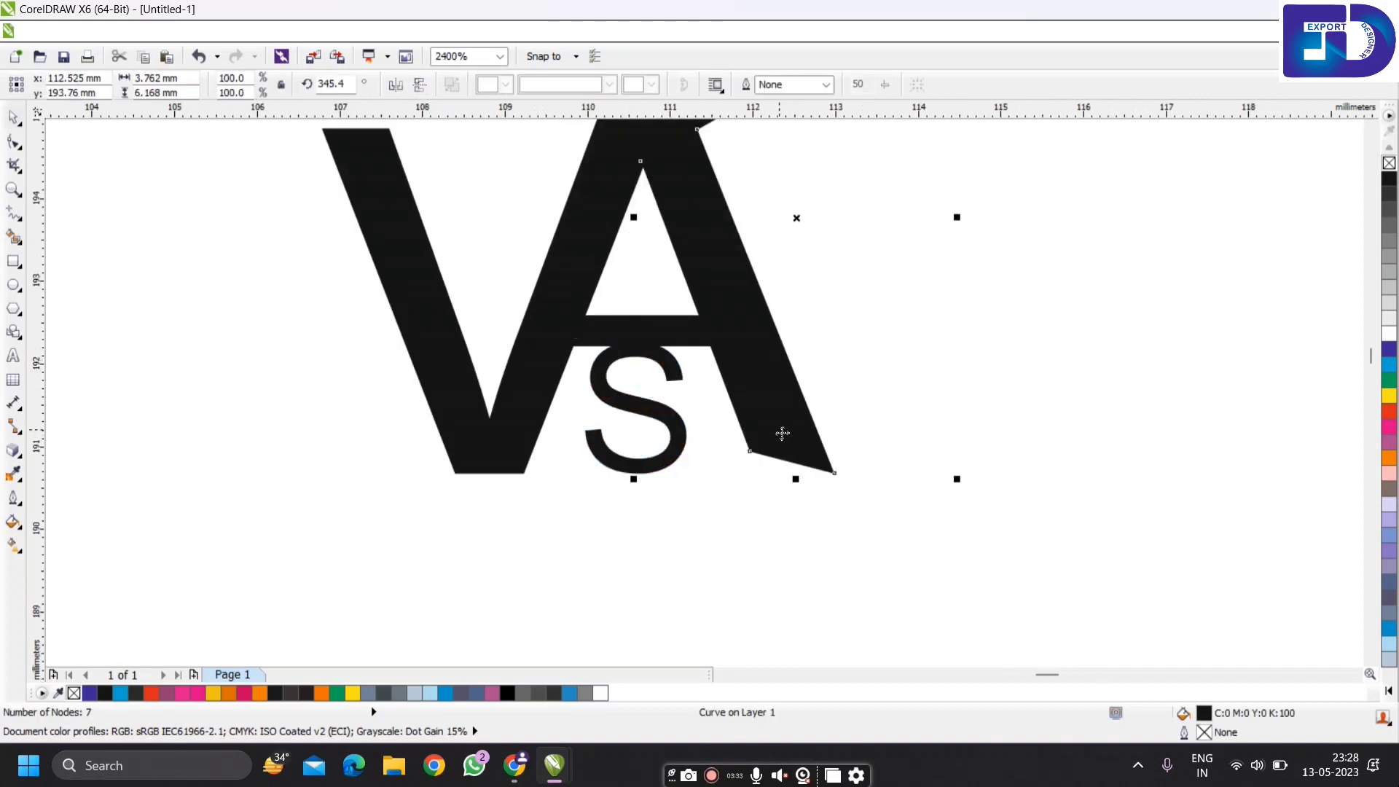
{"action": "left_click", "coordinate": [668, 428]}
{"action": "left_click", "coordinate": [718, 340], "text": "shift"}
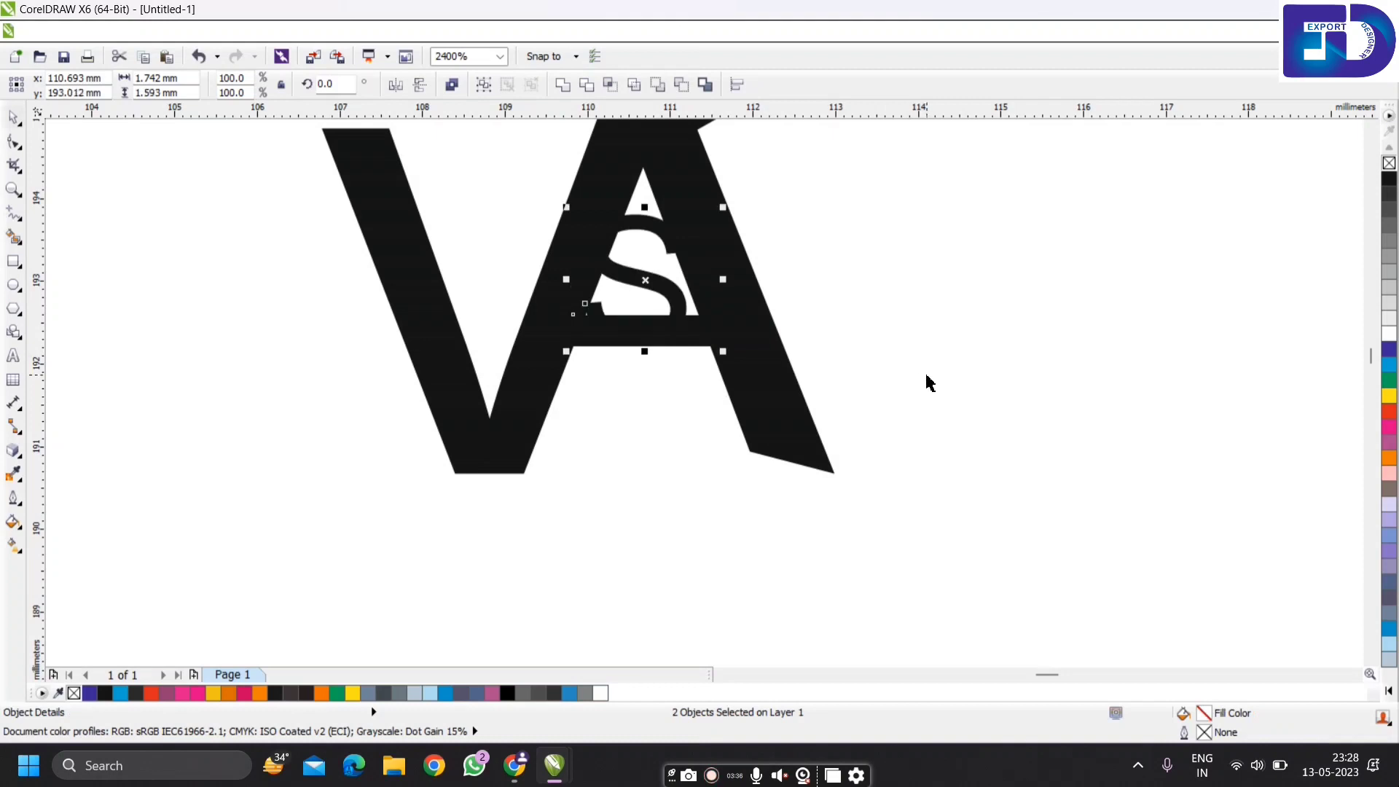
{"action": "left_click", "coordinate": [790, 434], "text": "shift"}
{"action": "key", "text": "ctrl+l"}
{"action": "key", "text": "ctrl+z"}
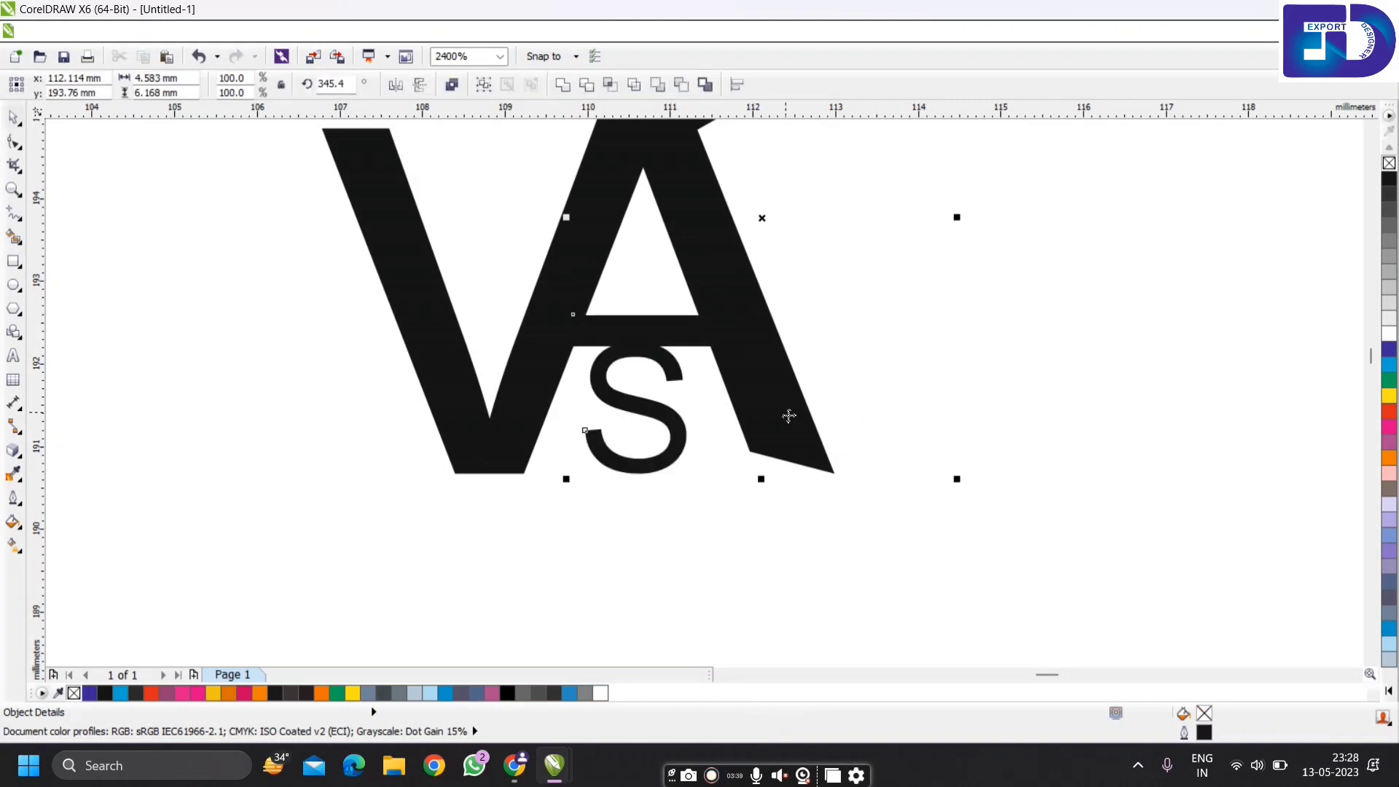
{"action": "left_click", "coordinate": [698, 415]}
{"action": "key", "text": "ctrl+z"}
{"action": "left_click", "coordinate": [835, 420]}
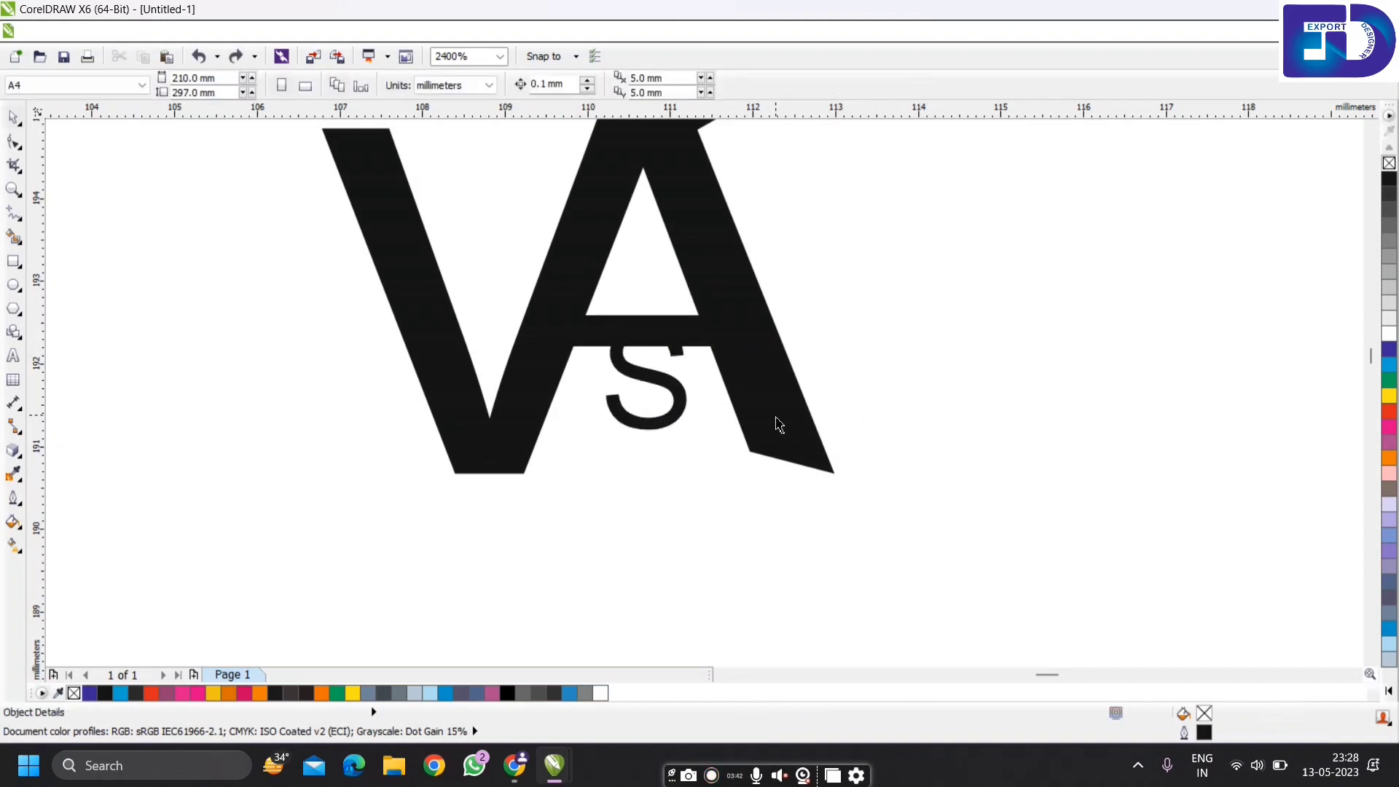
{"action": "key", "text": "ctrl+z"}
{"action": "key", "text": "ctrl+z"}
{"action": "key", "text": "Escape"}
Align the bottom edge of the enlarged S with the bottom of the K's leg
{"action": "left_click", "coordinate": [683, 428]}
{"action": "left_click", "coordinate": [811, 426], "text": "shift"}
{"action": "key", "text": "b"}
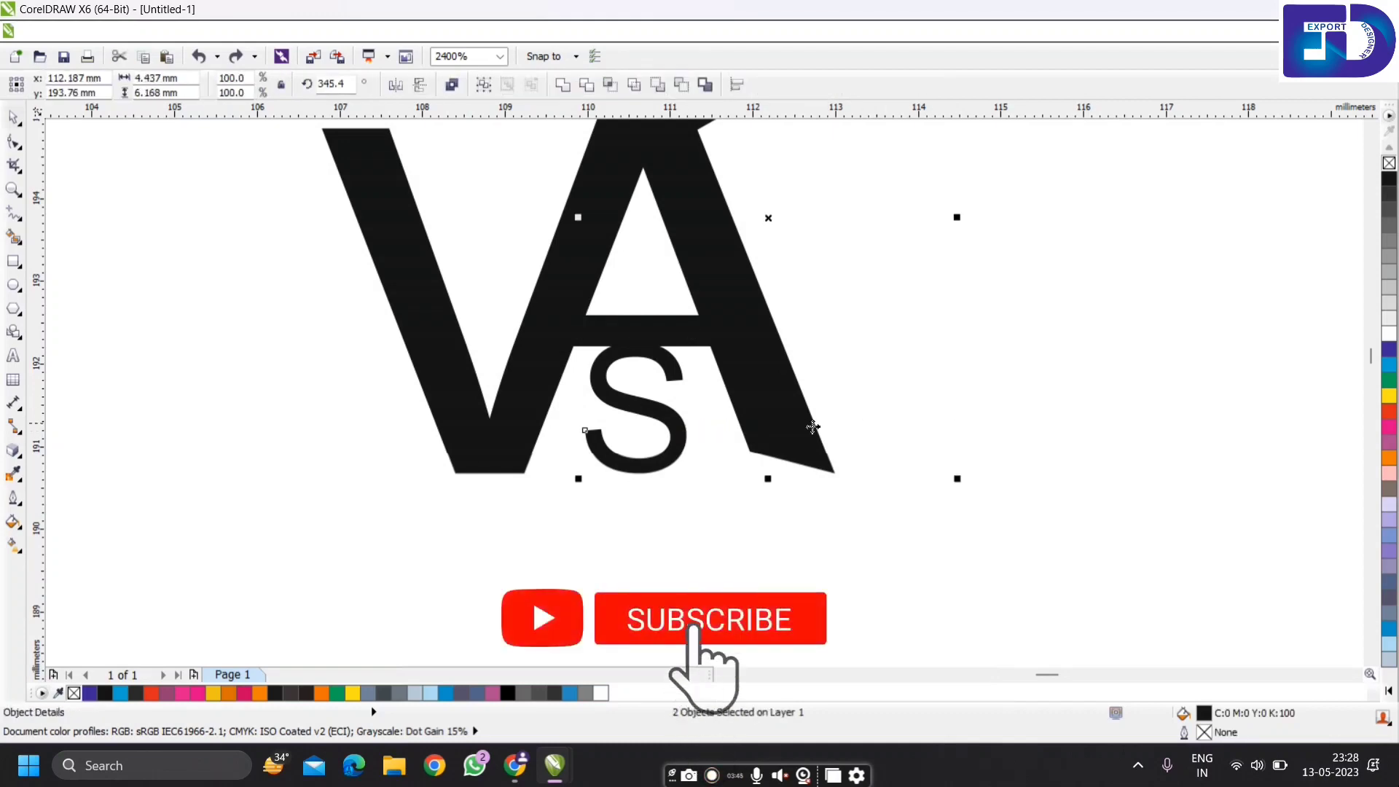
{"action": "left_click", "coordinate": [903, 428]}
{"action": "left_click", "coordinate": [677, 424]}
{"action": "left_click", "coordinate": [677, 428]}
{"action": "left_click", "coordinate": [773, 439], "text": "shift"}
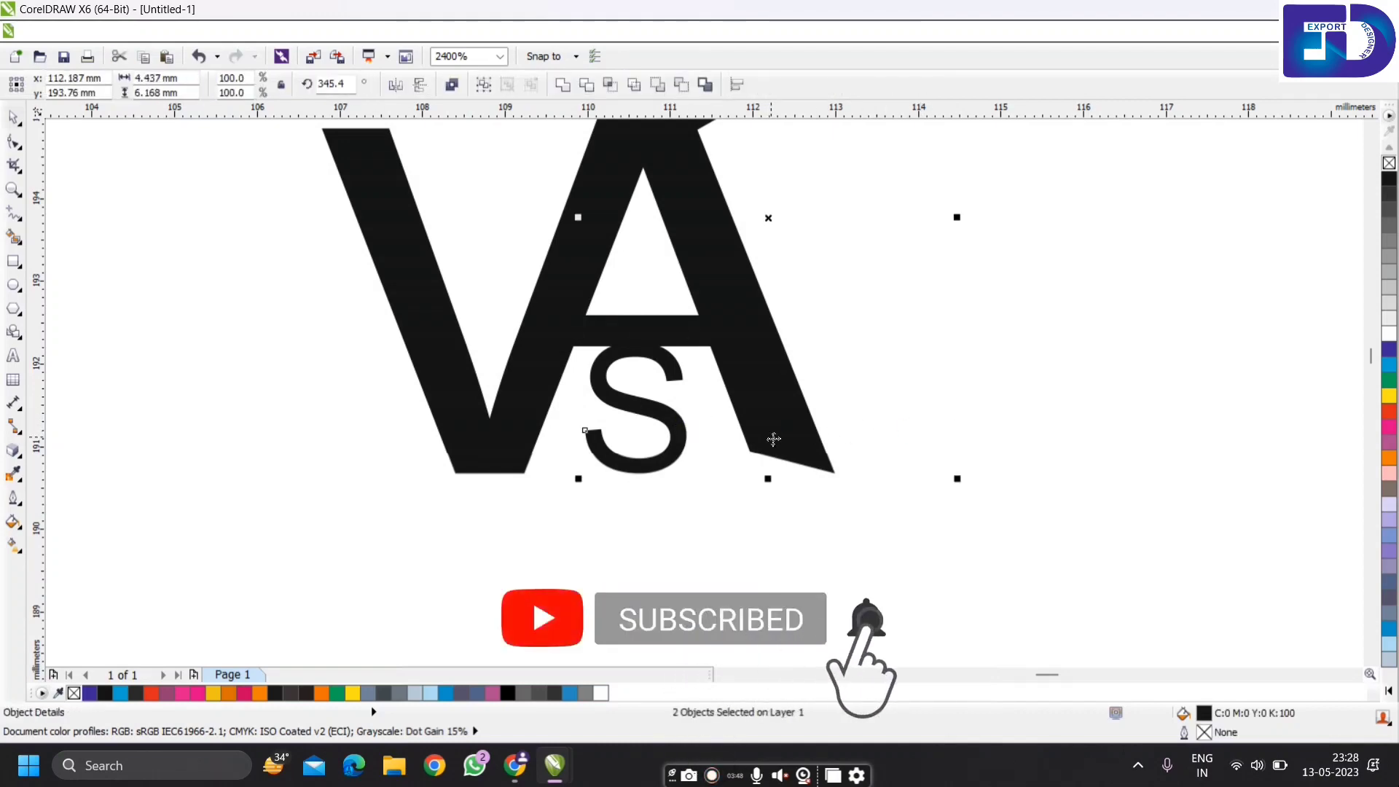
Nudge the S slightly sideways towards the K's leg and up so that its top overlaps the crossbar
{"action": "scroll", "coordinate": [669, 424], "scroll_direction": "up", "scroll_amount": 2}
{"action": "key", "text": "Escape"}
{"action": "left_click_drag", "start_coordinate": [684, 429], "coordinate": [704, 425]}
{"action": "scroll", "coordinate": [701, 426], "scroll_direction": "down", "scroll_amount": 1}
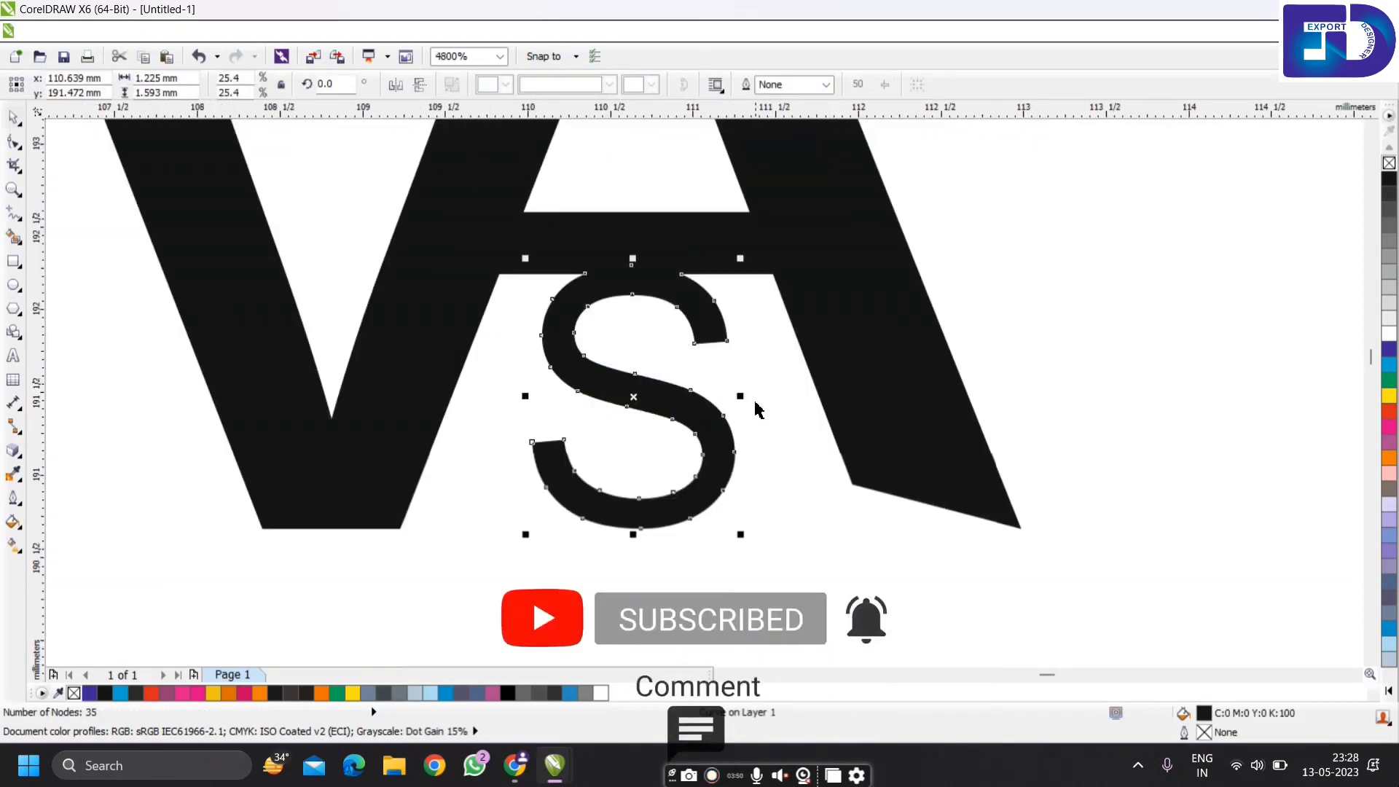
{"action": "left_click", "coordinate": [756, 408]}
{"action": "scroll", "coordinate": [632, 269], "scroll_direction": "up", "scroll_amount": 1}
{"action": "left_click_drag", "start_coordinate": [652, 298], "coordinate": [653, 269]}
{"action": "scroll", "coordinate": [653, 271], "scroll_direction": "down", "scroll_amount": 1}
{"action": "left_click", "coordinate": [740, 317]}
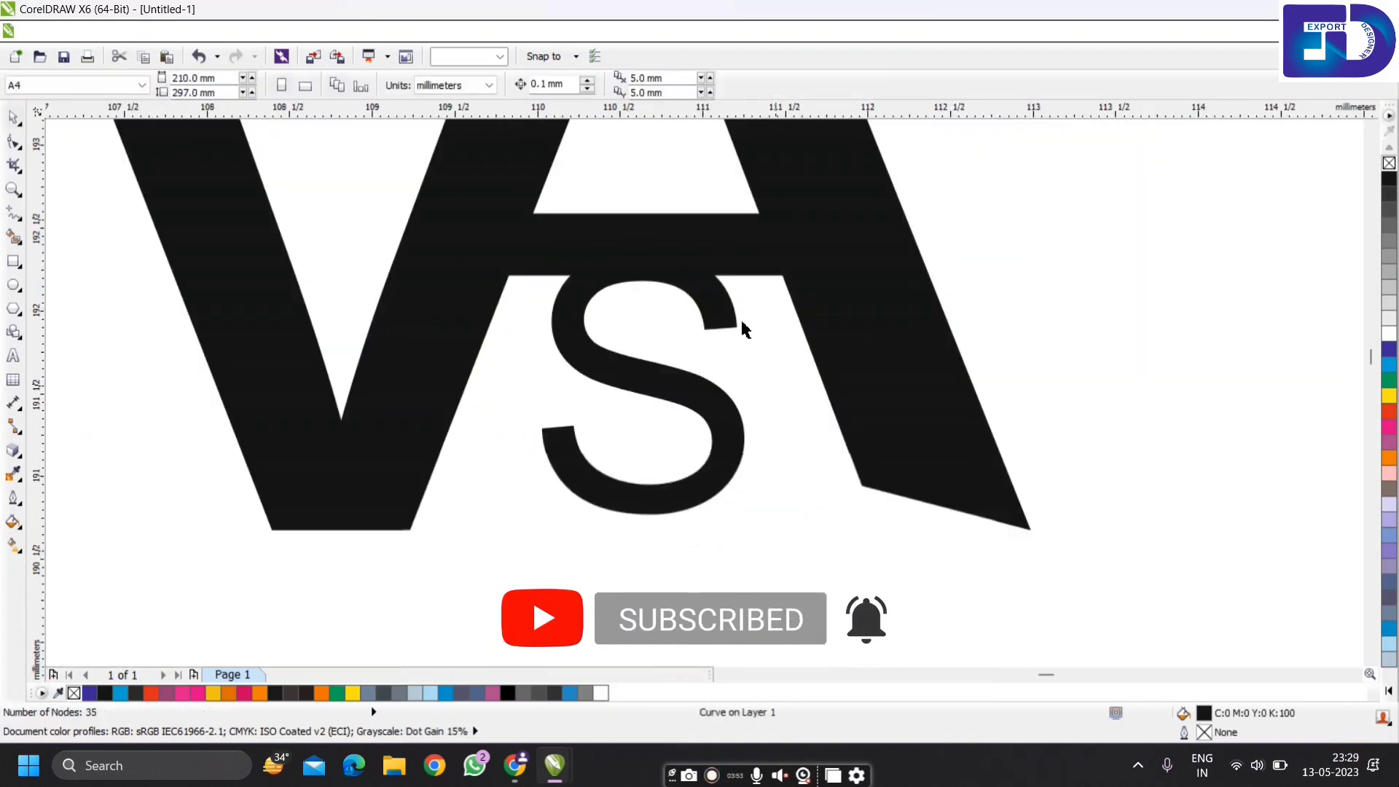
Check the S against the crossbar and delete the spare letter A below the monogram
{"action": "scroll", "coordinate": [739, 321], "scroll_direction": "down", "scroll_amount": 2}
{"action": "scroll", "coordinate": [752, 413], "scroll_direction": "down", "scroll_amount": 1}
{"action": "scroll", "coordinate": [750, 393], "scroll_direction": "up", "scroll_amount": 2}
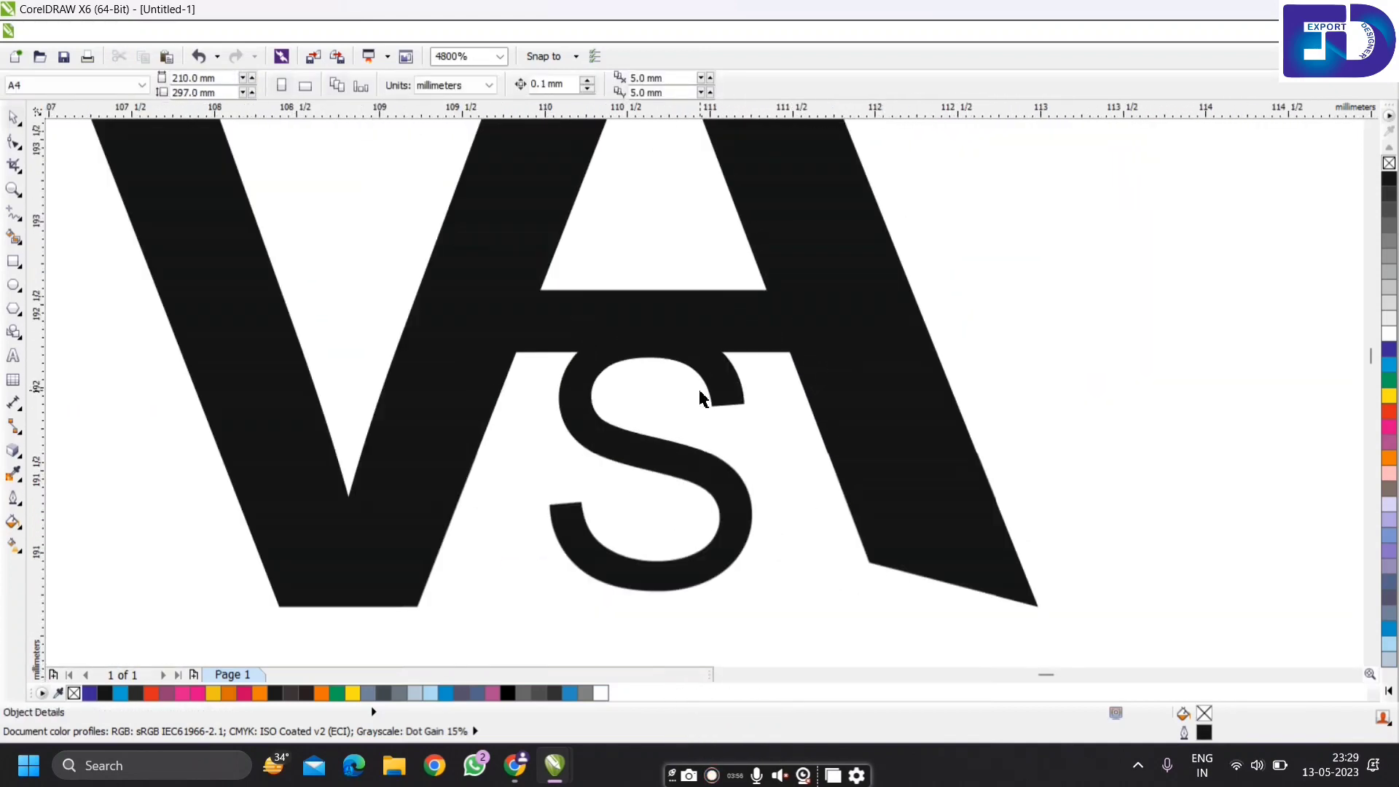
{"action": "scroll", "coordinate": [702, 397], "scroll_direction": "down", "scroll_amount": 2}
{"action": "scroll", "coordinate": [662, 352], "scroll_direction": "down", "scroll_amount": 1}
{"action": "scroll", "coordinate": [651, 488], "scroll_direction": "up", "scroll_amount": 1}
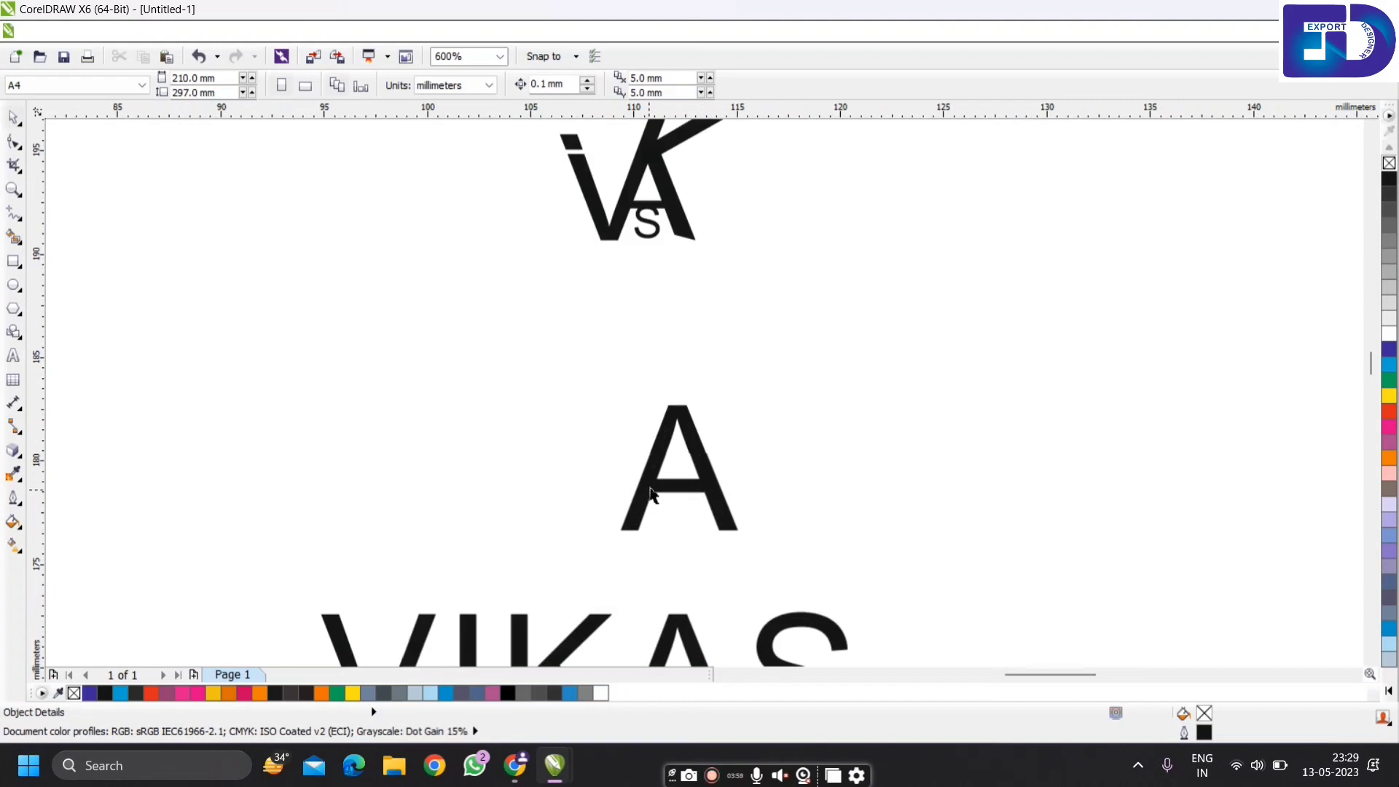
{"action": "left_click", "coordinate": [668, 434]}
{"action": "key", "text": "Delete"}
{"action": "scroll", "coordinate": [666, 428], "scroll_direction": "down", "scroll_amount": 1}
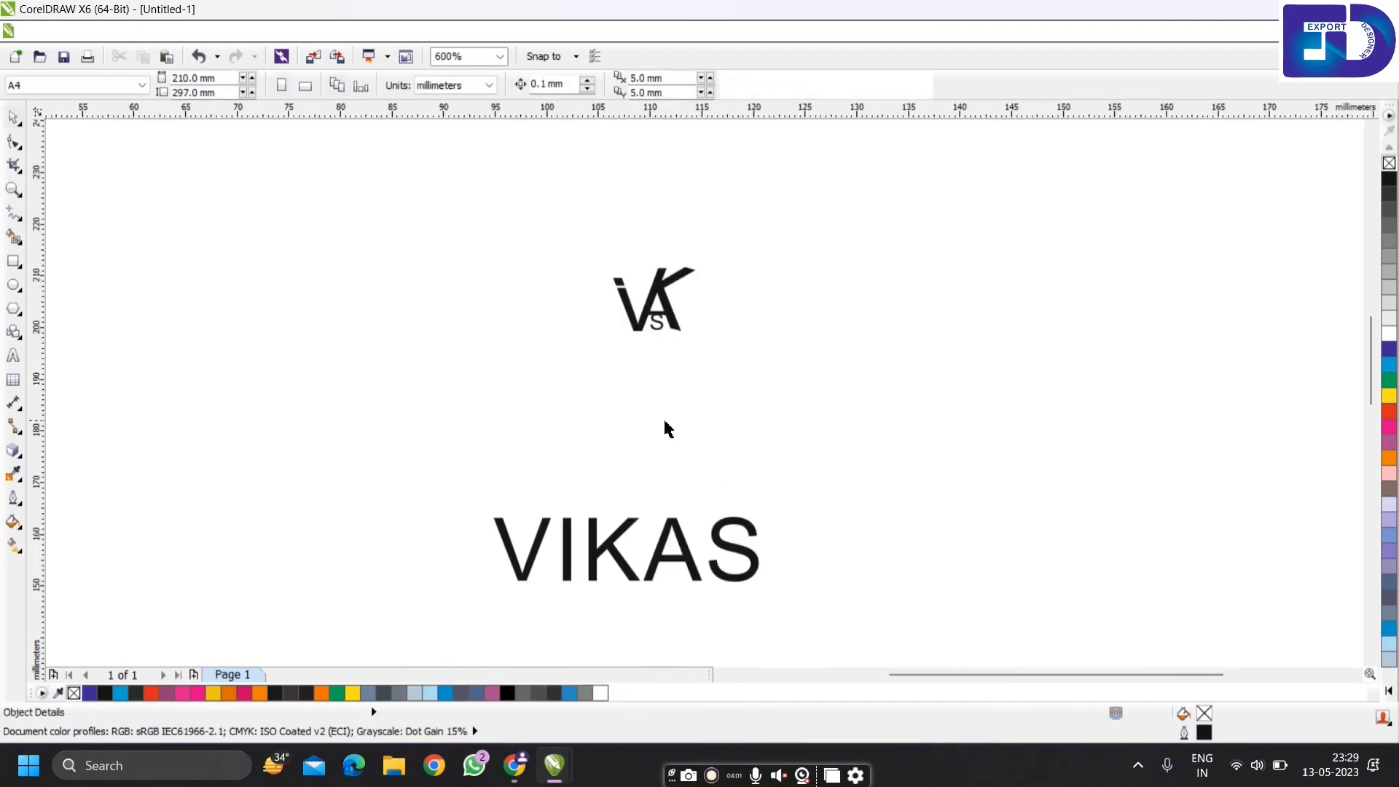
Delete the original full-name text below the monogram
{"action": "scroll", "coordinate": [682, 466], "scroll_direction": "down", "scroll_amount": 1}
{"action": "scroll", "coordinate": [641, 484], "scroll_direction": "up", "scroll_amount": 1}
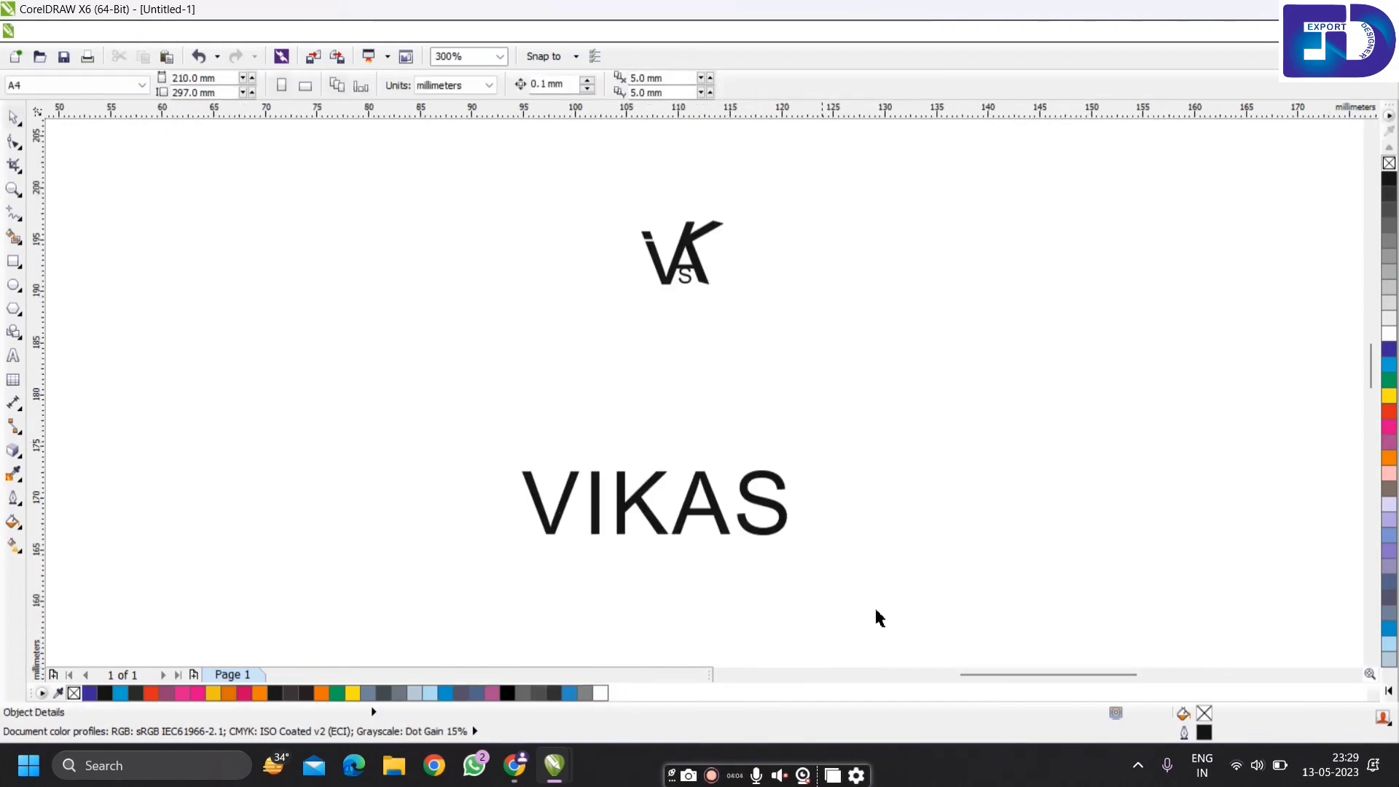
{"action": "left_click", "coordinate": [661, 540]}
{"action": "key", "text": "Delete"}
{"action": "scroll", "coordinate": [688, 191], "scroll_direction": "up", "scroll_amount": 1}
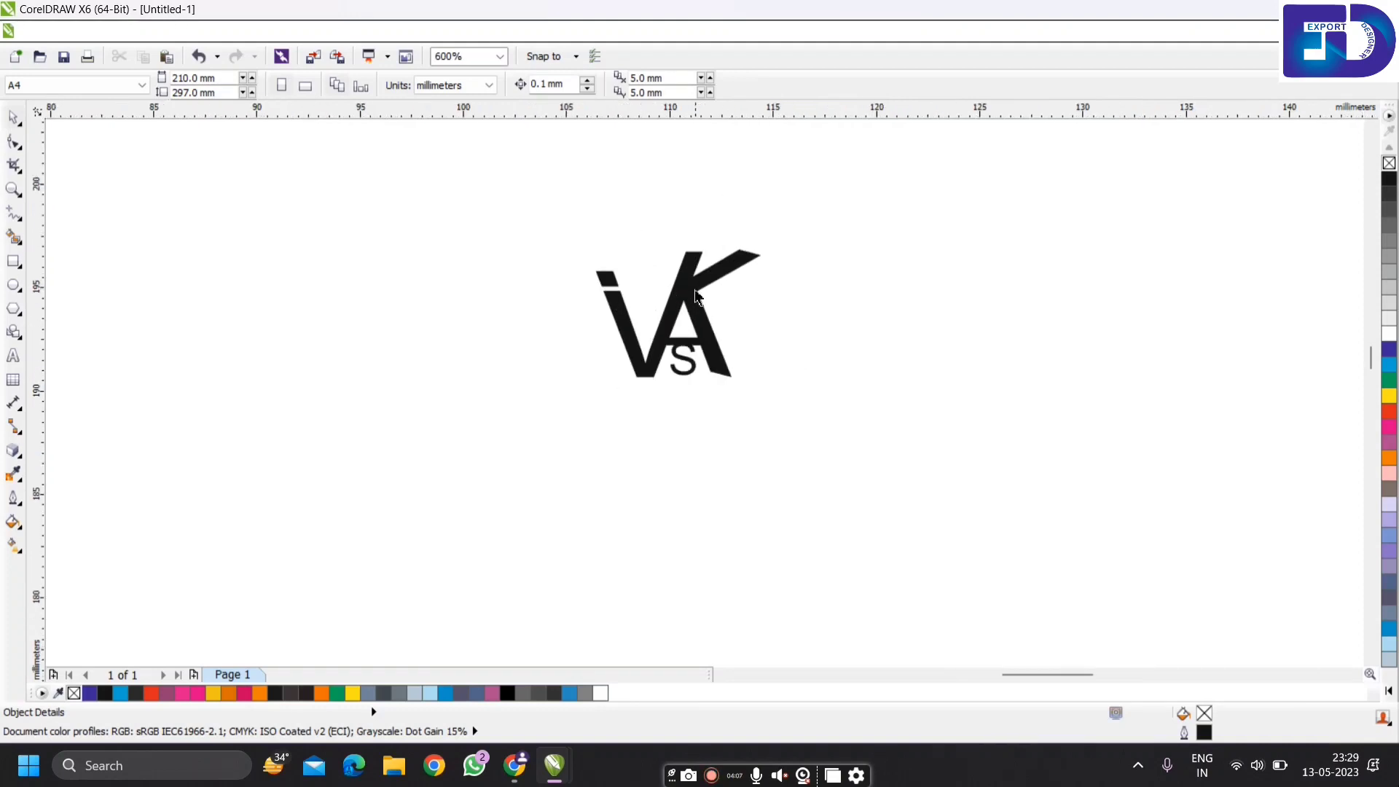
Select all five parts of the monogram and weld them into one curve
{"action": "scroll", "coordinate": [696, 295], "scroll_direction": "up", "scroll_amount": 1}
{"action": "scroll", "coordinate": [561, 360], "scroll_direction": "down", "scroll_amount": 1}
{"action": "left_click_drag", "start_coordinate": [832, 458], "coordinate": [490, 178]}
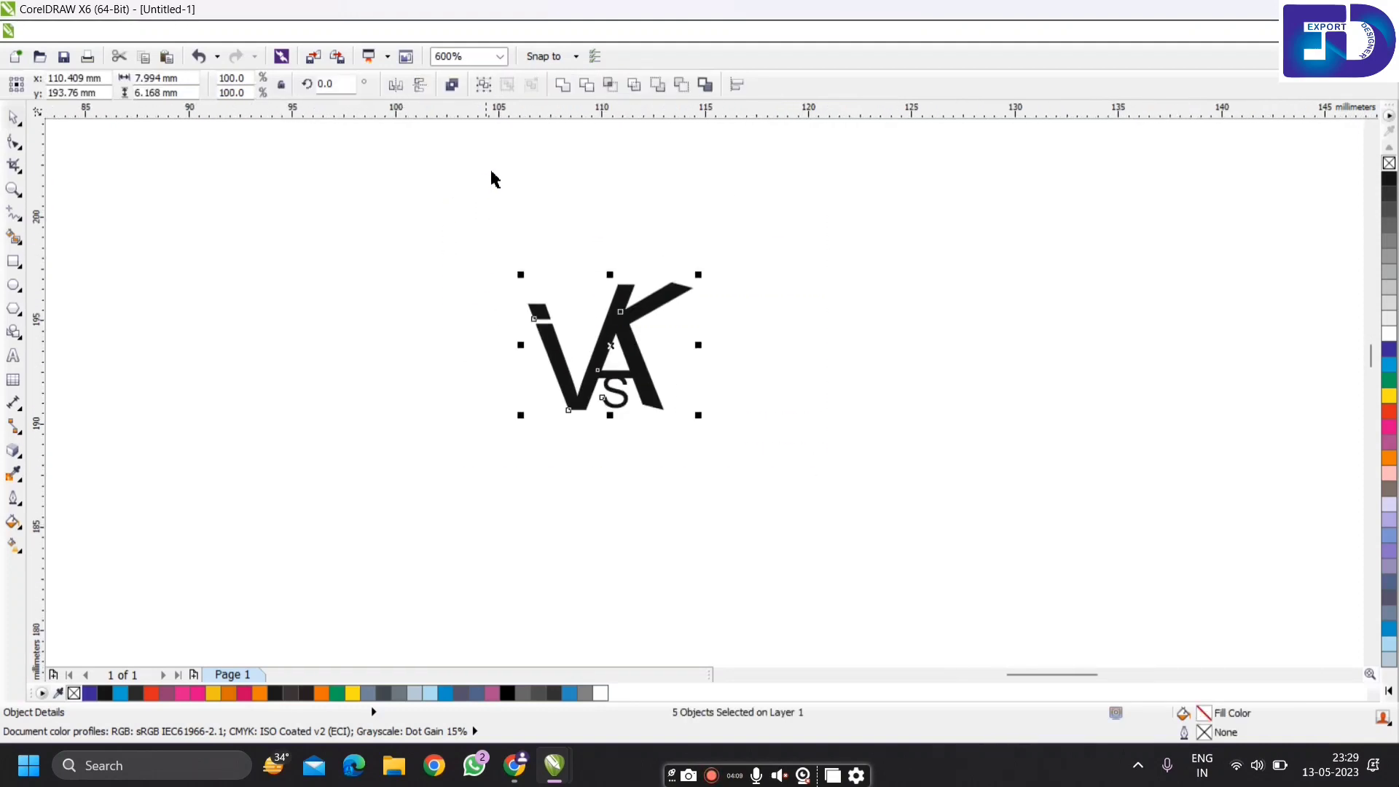
{"action": "left_click", "coordinate": [561, 85]}
{"action": "scroll", "coordinate": [656, 328], "scroll_direction": "up", "scroll_amount": 1}
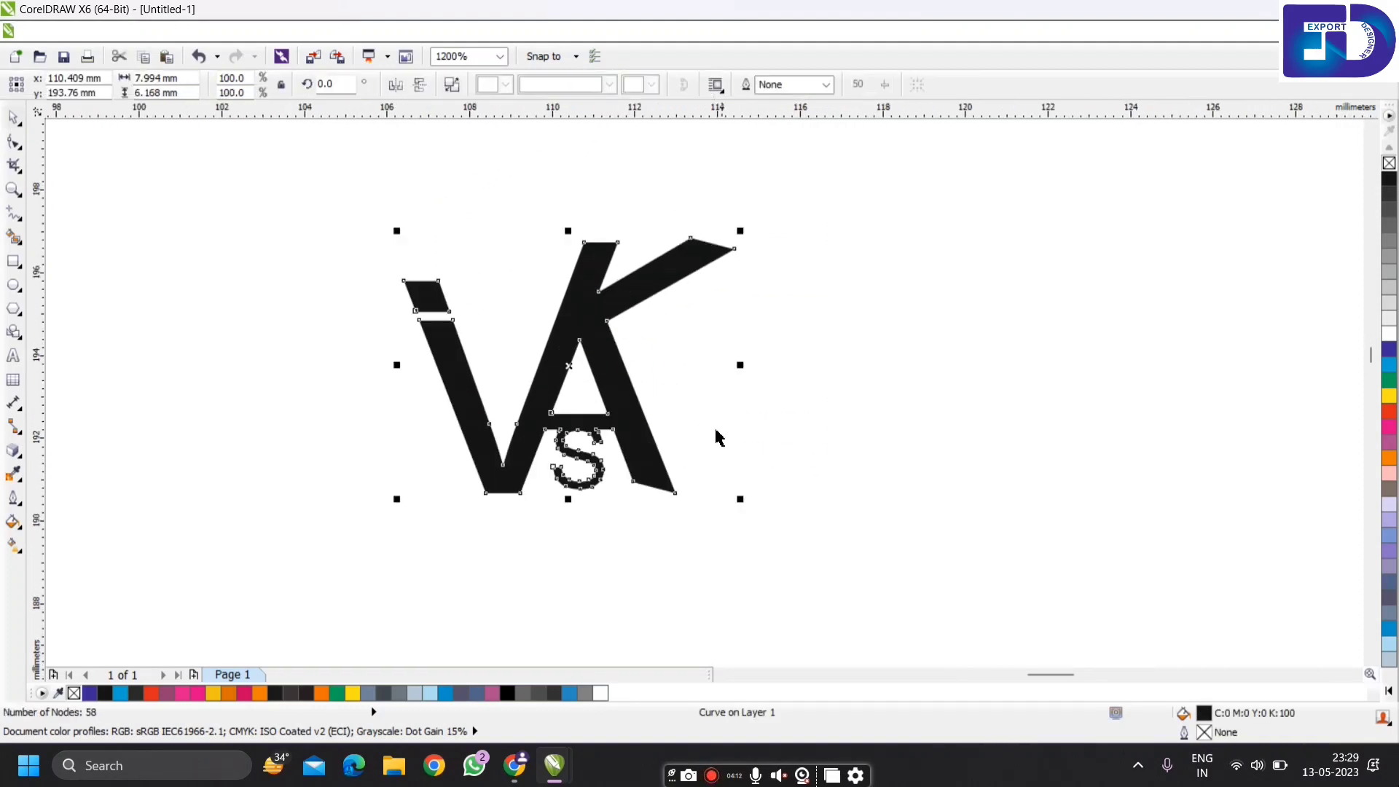
Fill the welded monogram with a vertical linear gradient running from black near the K's top to dark blue at the S's base
{"action": "left_click", "coordinate": [22, 548]}
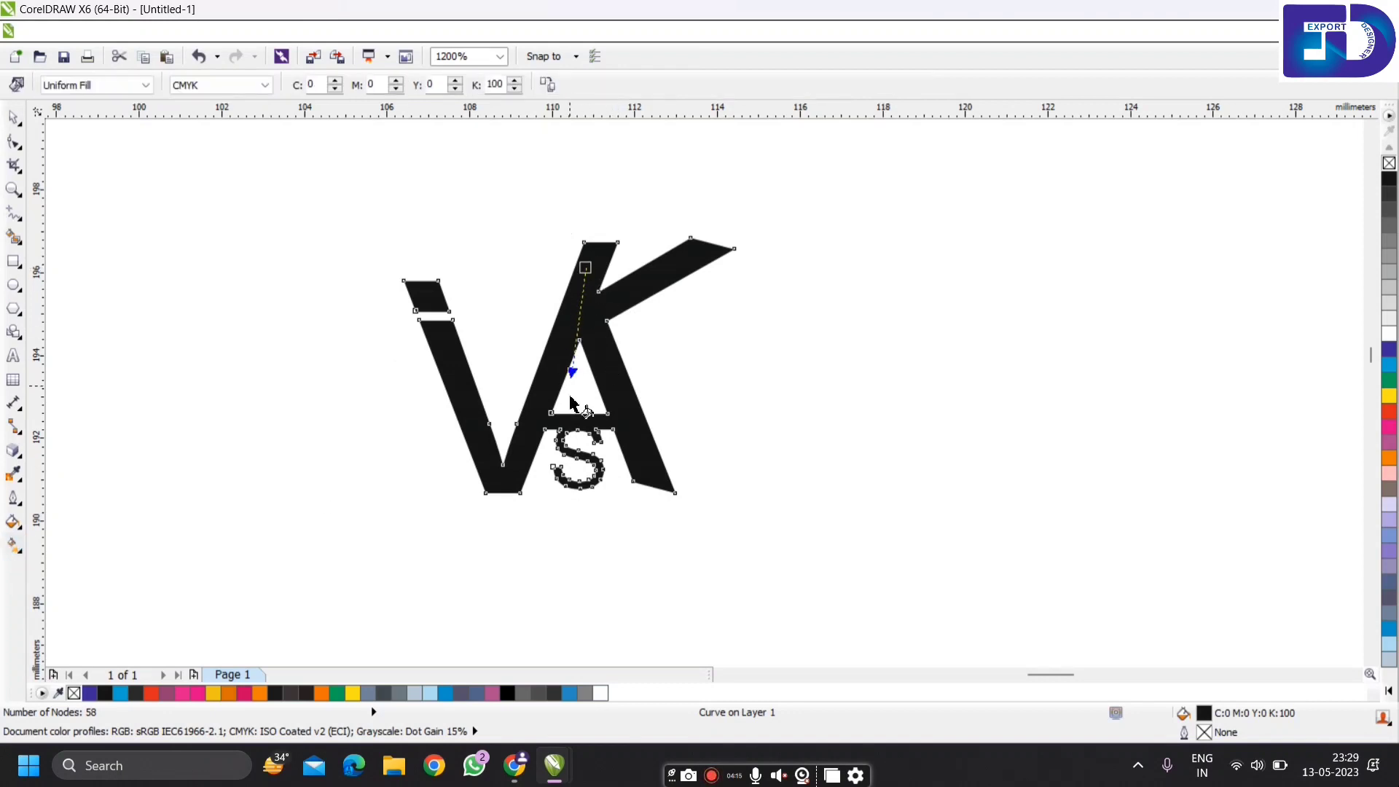
{"action": "left_click_drag", "start_coordinate": [572, 403], "coordinate": [587, 486]}
{"action": "scroll", "coordinate": [592, 502], "scroll_direction": "up", "scroll_amount": 1}
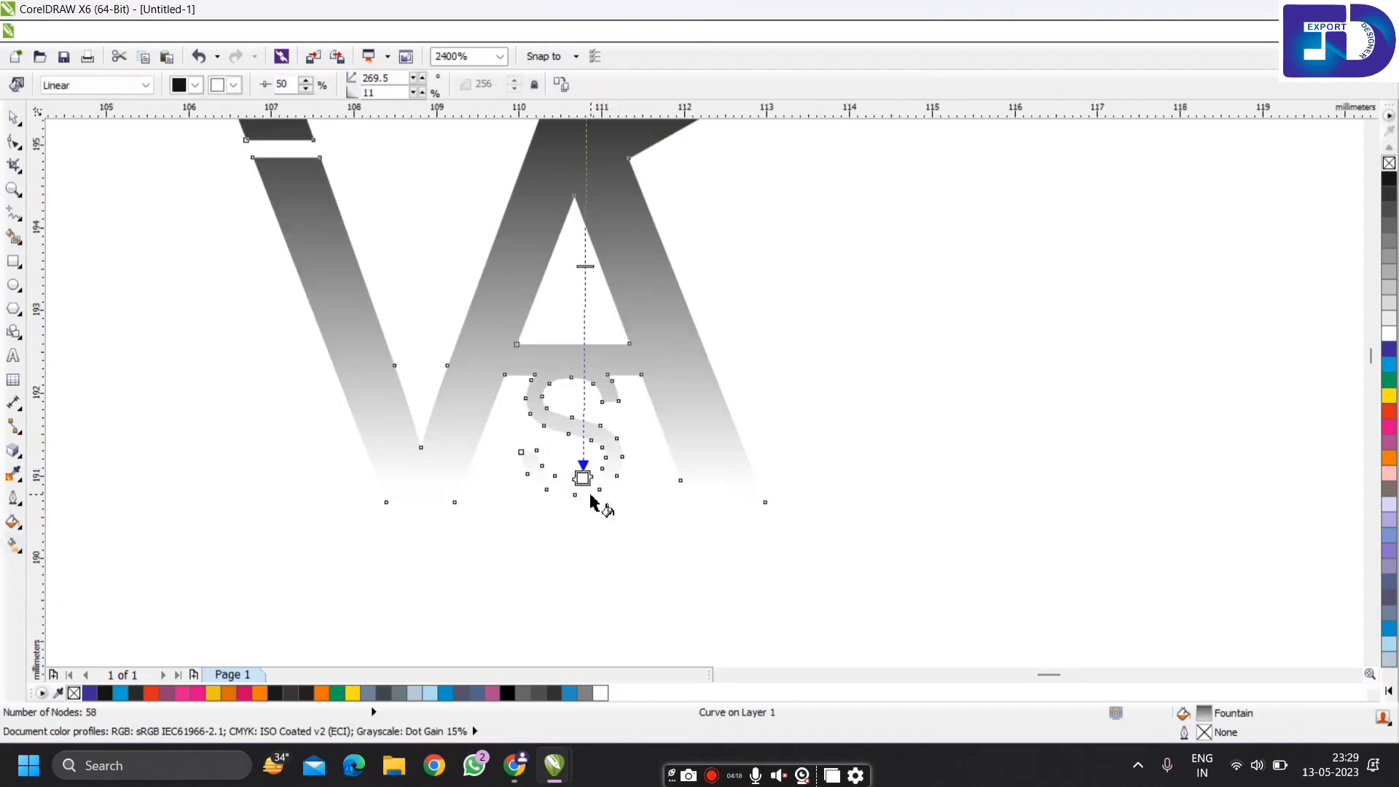
{"action": "left_click", "coordinate": [1388, 350]}
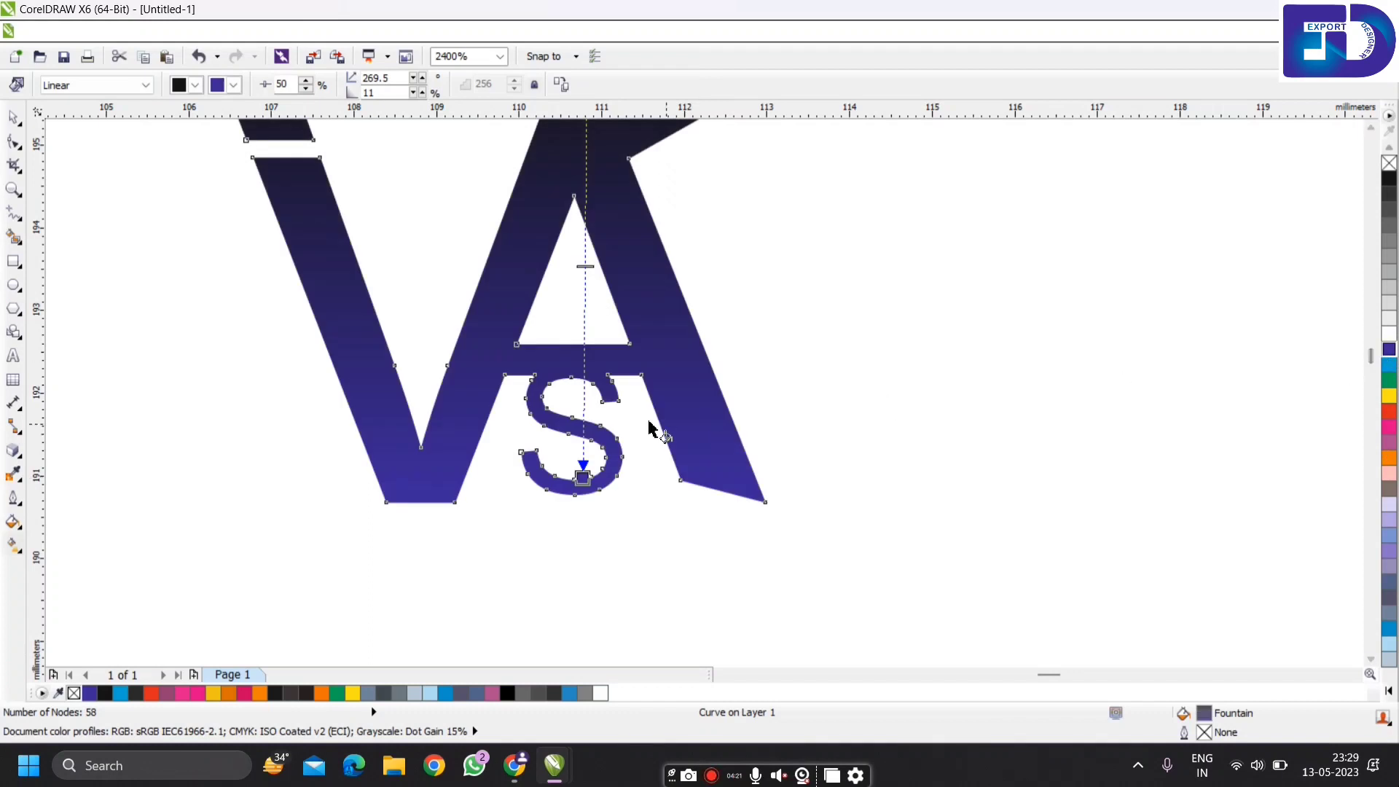
{"action": "key", "text": "Escape"}
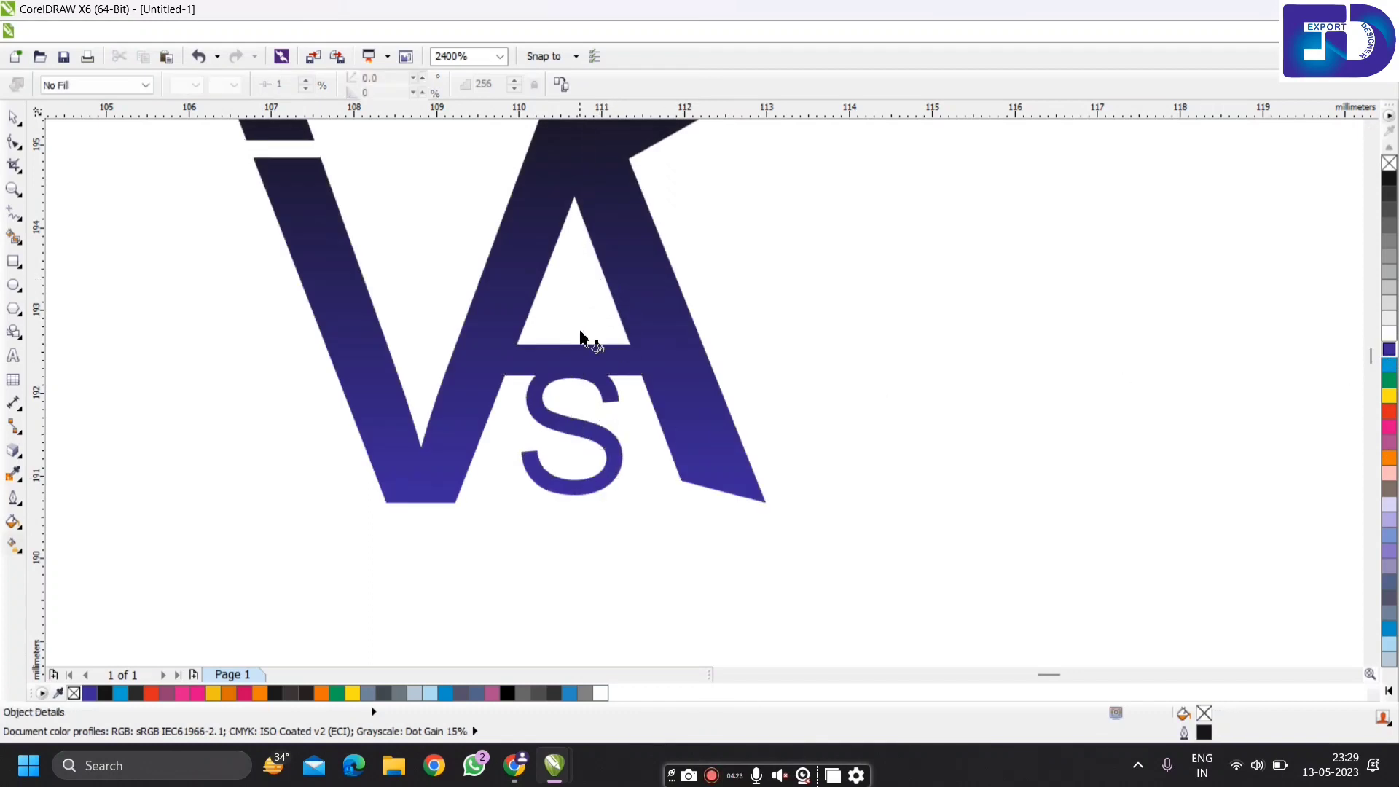
Add an intermediate light blue colour to the monogram's gradient at about 59% of its length
{"action": "left_click", "coordinate": [586, 489]}
{"action": "double_click", "coordinate": [584, 393]}
{"action": "left_click_drag", "start_coordinate": [585, 394], "coordinate": [584, 304]}
{"action": "left_click", "coordinate": [1389, 365]}
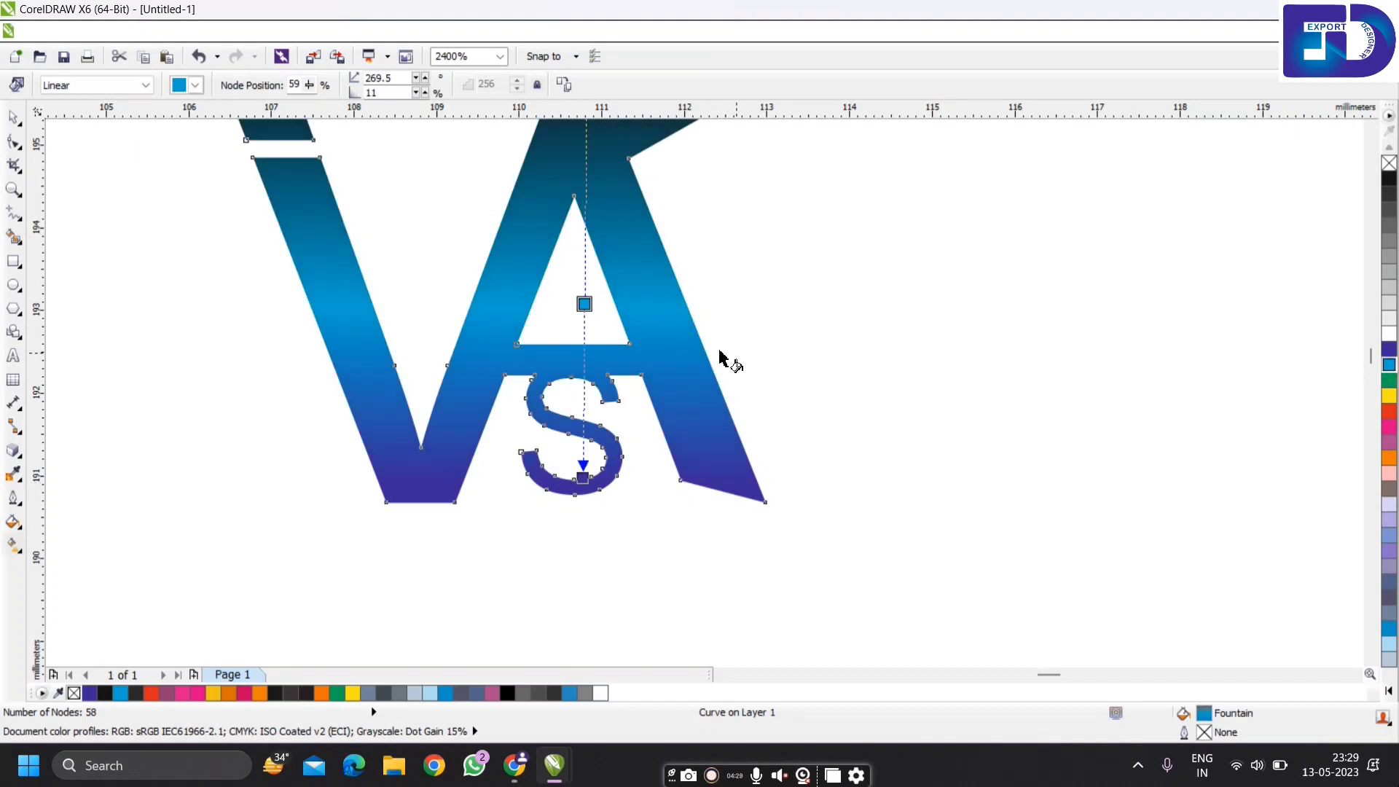
Change the gradient's black starting colour near the K's top to dark blue and deselect the monogram
{"action": "scroll", "coordinate": [724, 359], "scroll_direction": "down", "scroll_amount": 1}
{"action": "scroll", "coordinate": [625, 261], "scroll_direction": "up", "scroll_amount": 1}
{"action": "left_click", "coordinate": [585, 180]}
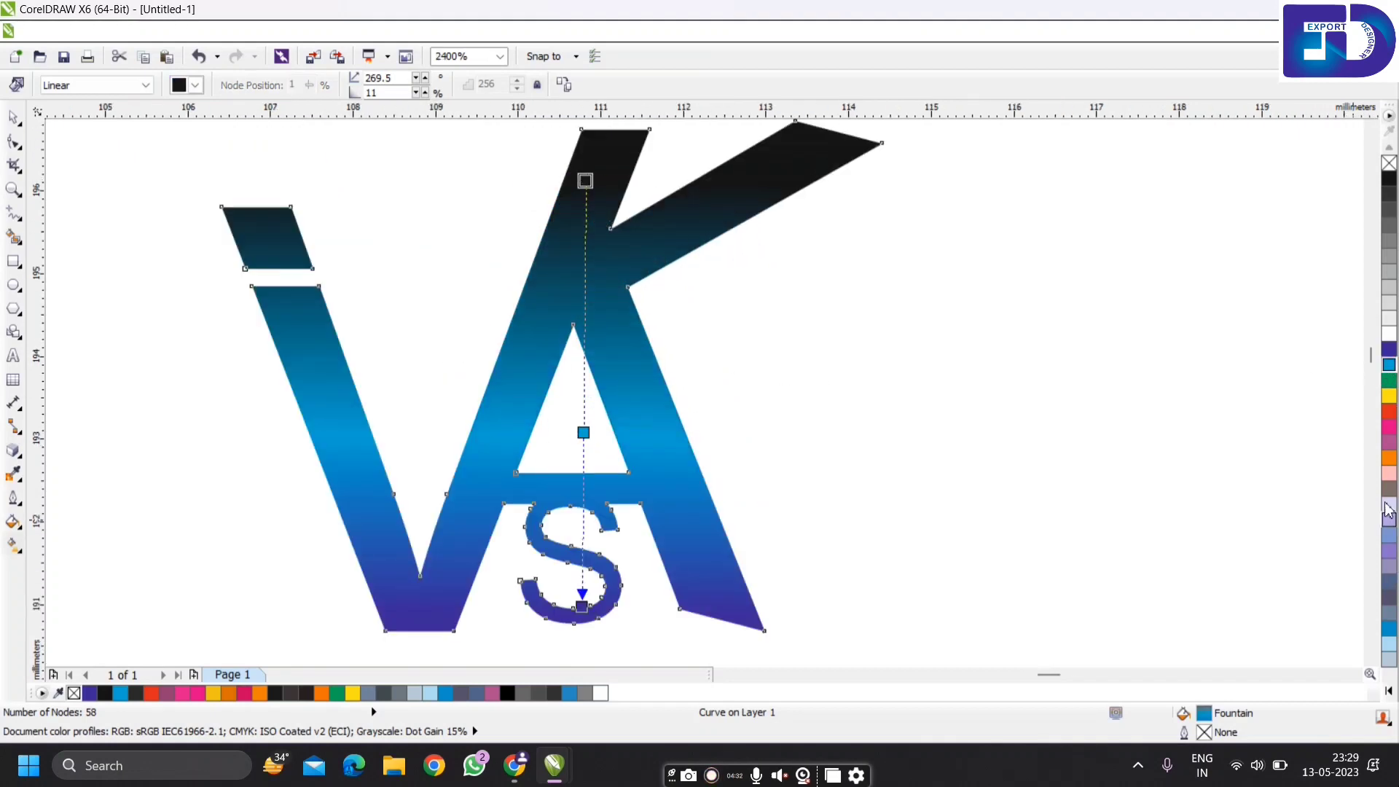
{"action": "left_click", "coordinate": [1382, 349]}
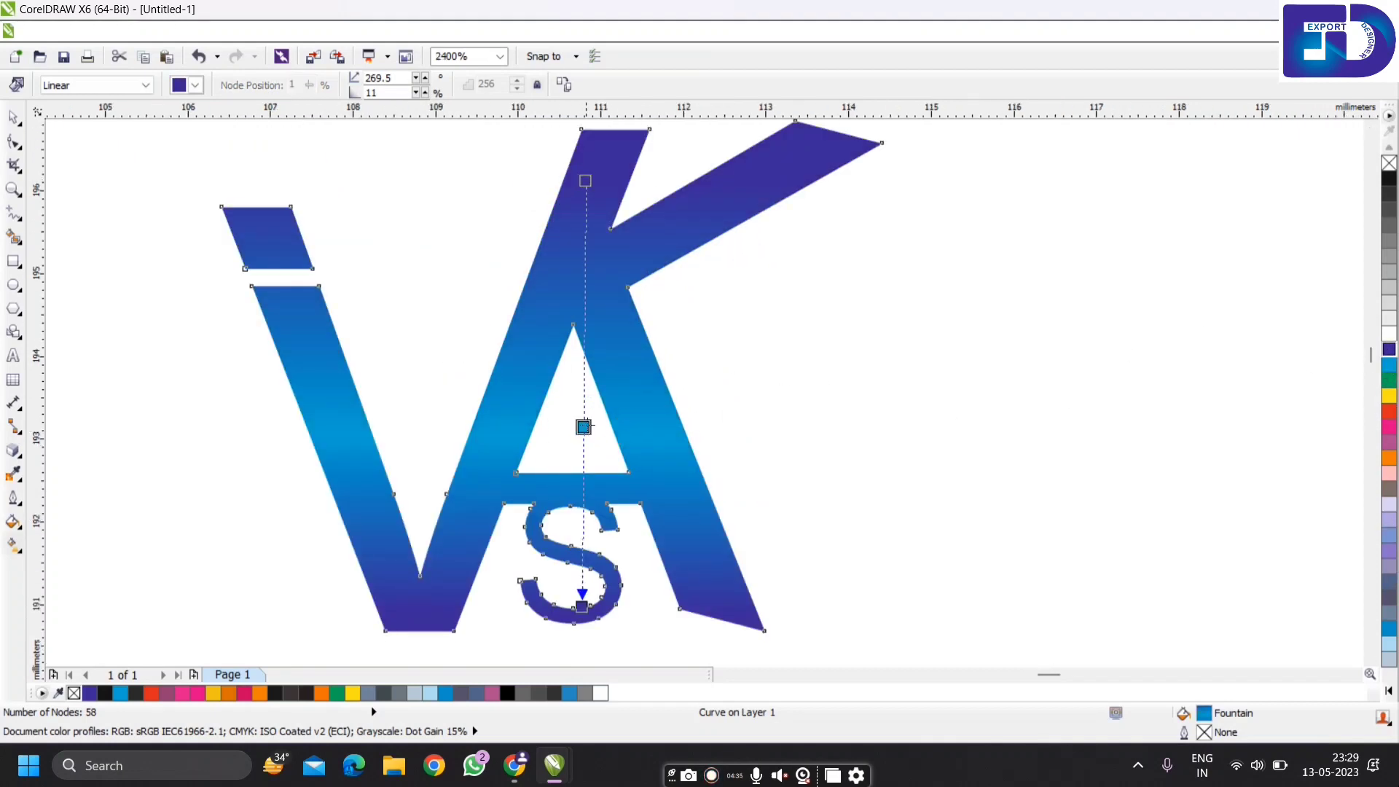
{"action": "left_click", "coordinate": [837, 374]}
{"action": "scroll", "coordinate": [573, 412], "scroll_direction": "down", "scroll_amount": 1}
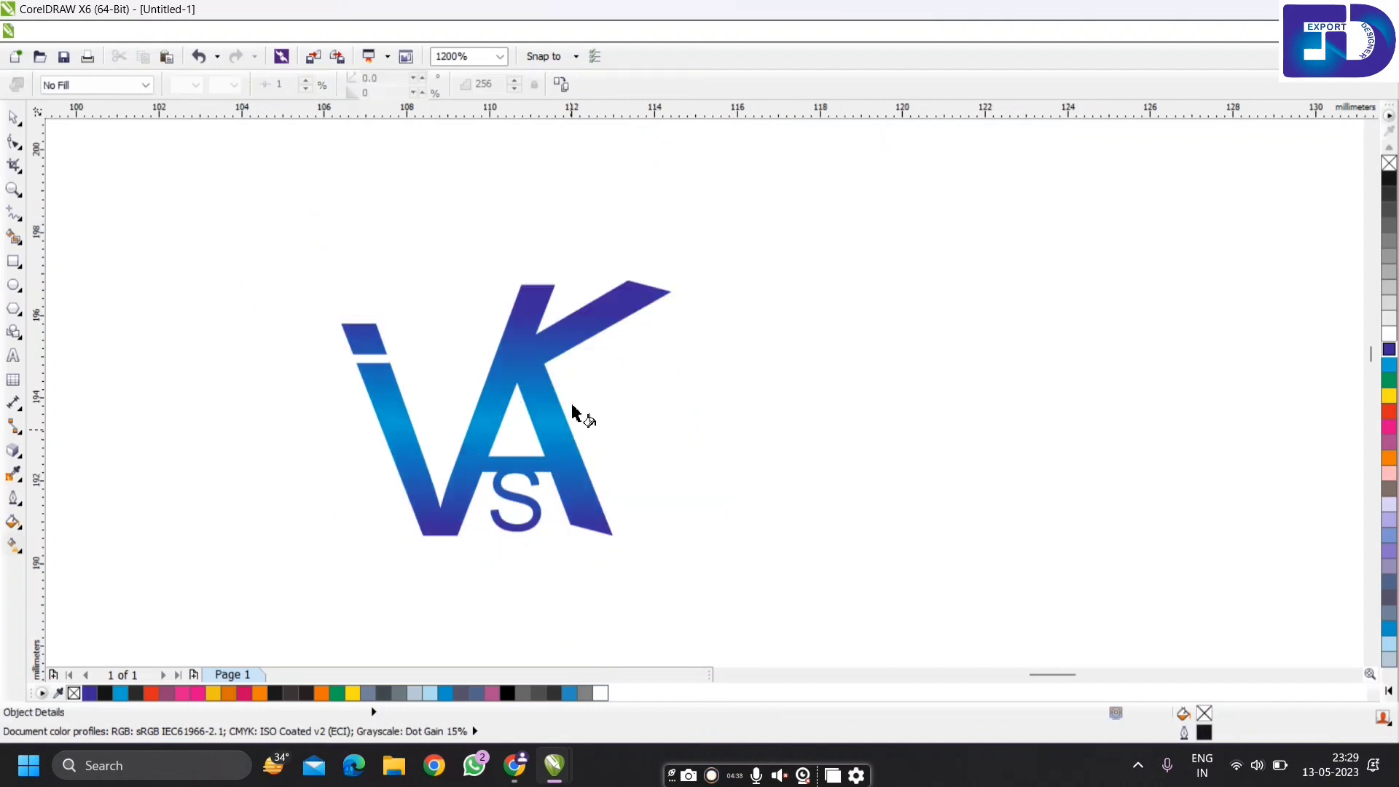
Move the monogram slightly right and up, and extrude it at depth 20 with the vanishing point about 0.82 mm right and 0.64 mm below centre
{"action": "left_click", "coordinate": [20, 120]}
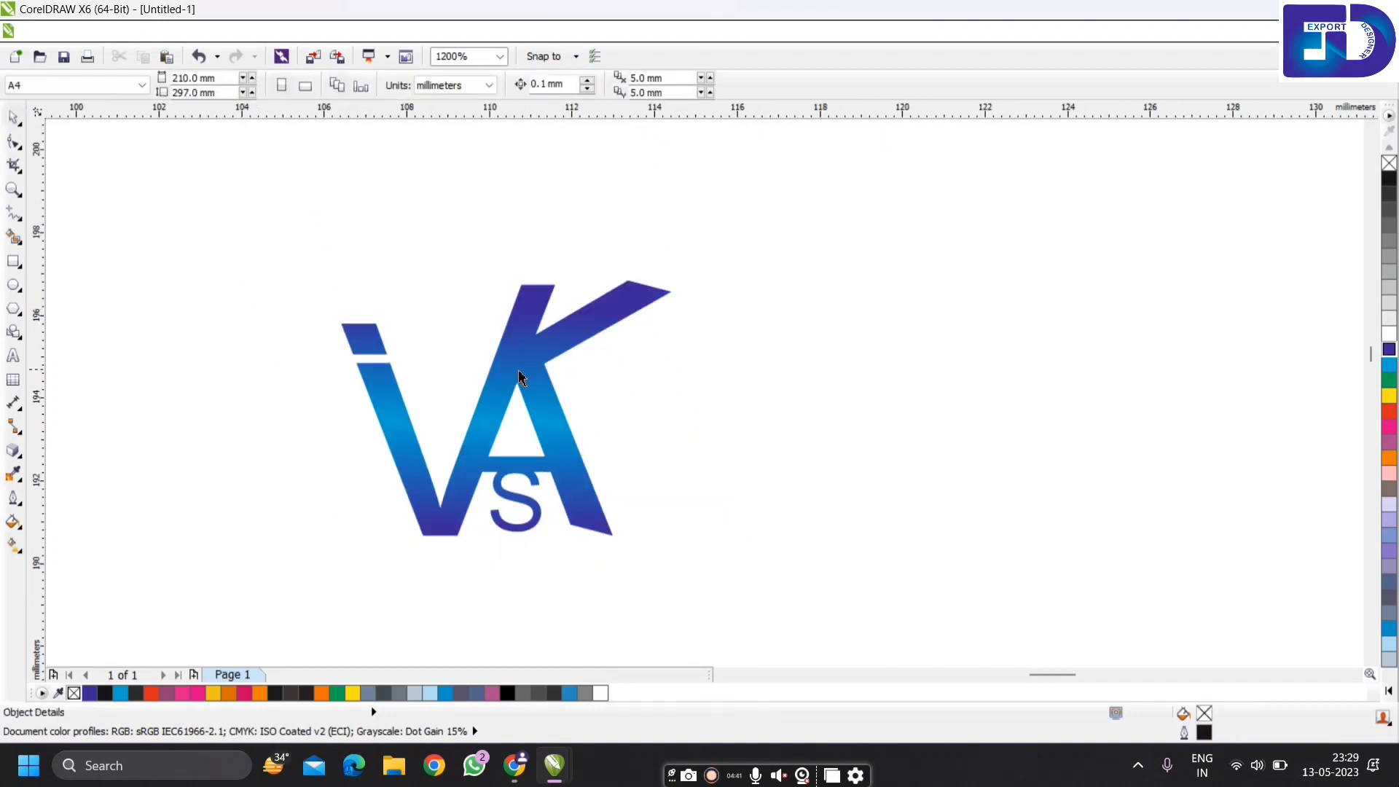
{"action": "left_click_drag", "start_coordinate": [518, 371], "coordinate": [580, 355]}
{"action": "left_click", "coordinate": [22, 460]}
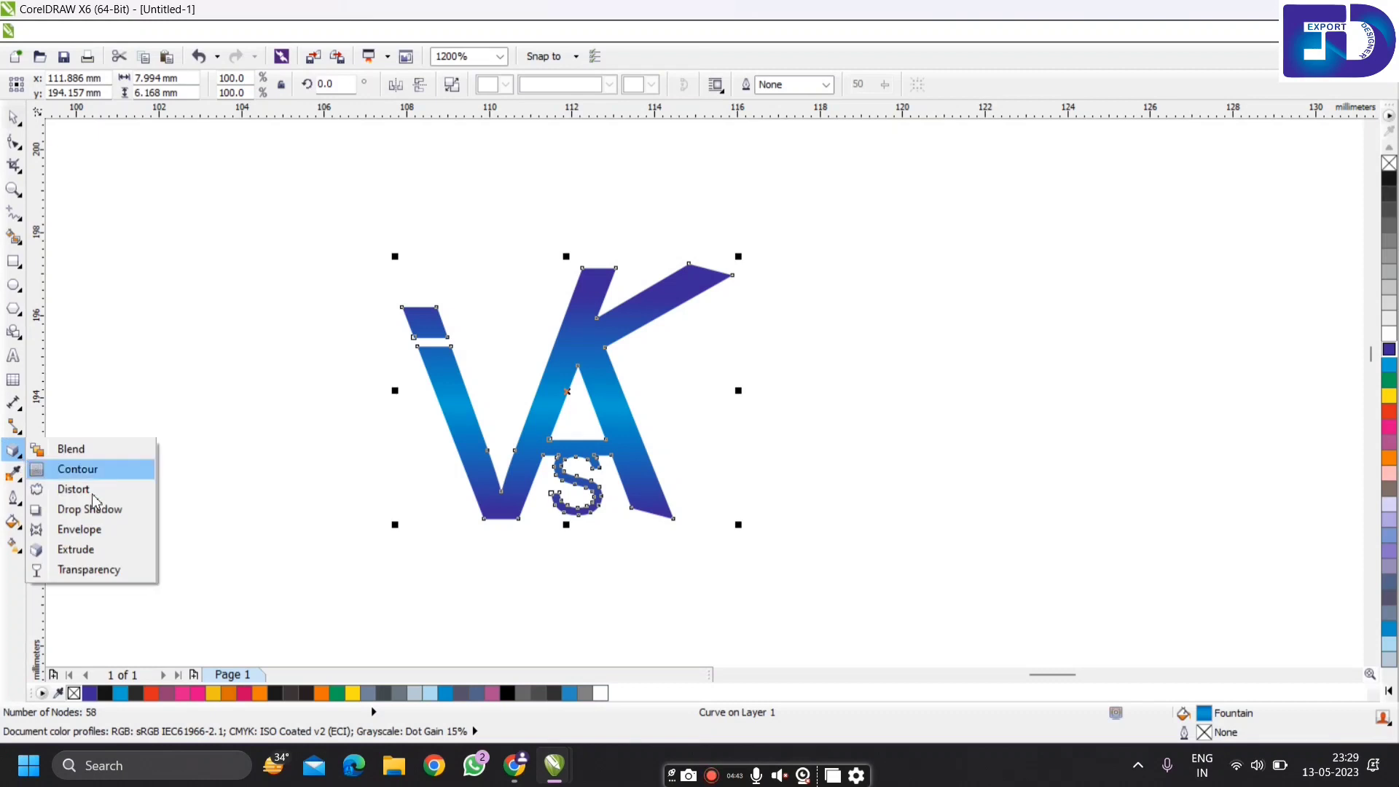
{"action": "left_click", "coordinate": [106, 555]}
{"action": "left_click_drag", "start_coordinate": [556, 462], "coordinate": [588, 410]}
{"action": "scroll", "coordinate": [594, 419], "scroll_direction": "up", "scroll_amount": 2}
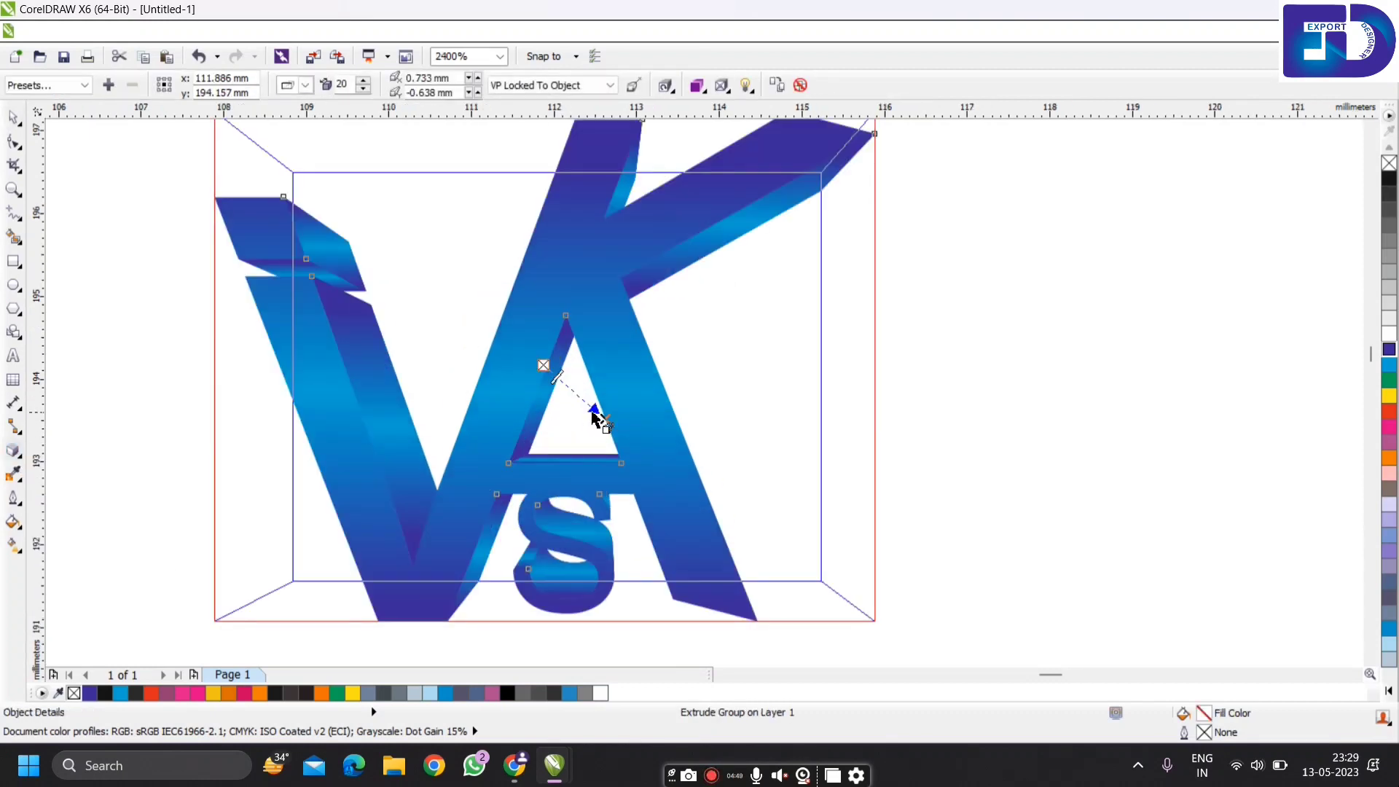
{"action": "left_click_drag", "start_coordinate": [605, 419], "coordinate": [612, 419]}
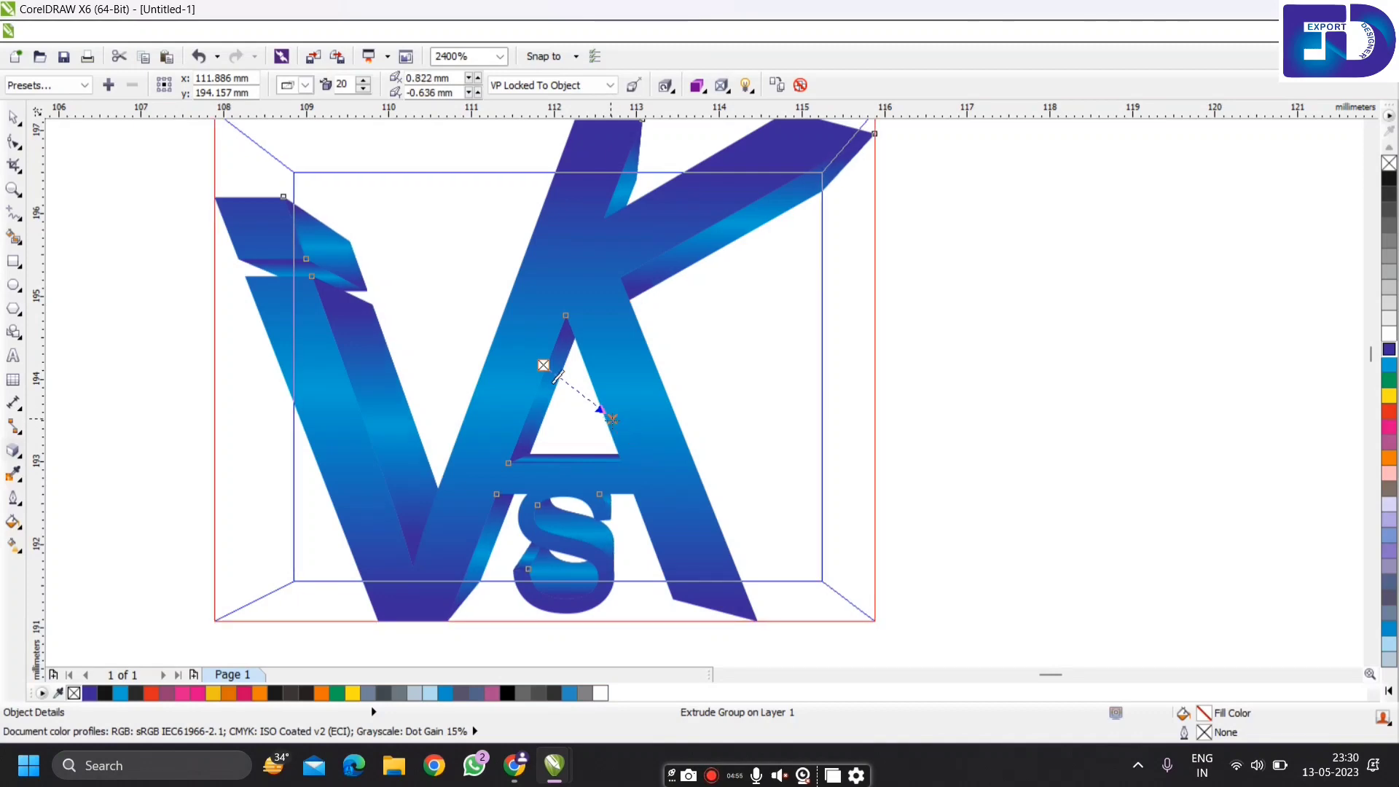
{"action": "key", "text": "space"}
{"action": "left_click", "coordinate": [1051, 388]}
Examine the extruded monogram's gradient and side faces up close and at reduced size
{"action": "scroll", "coordinate": [765, 394], "scroll_direction": "down", "scroll_amount": 1}
{"action": "scroll", "coordinate": [663, 336], "scroll_direction": "up", "scroll_amount": 1}
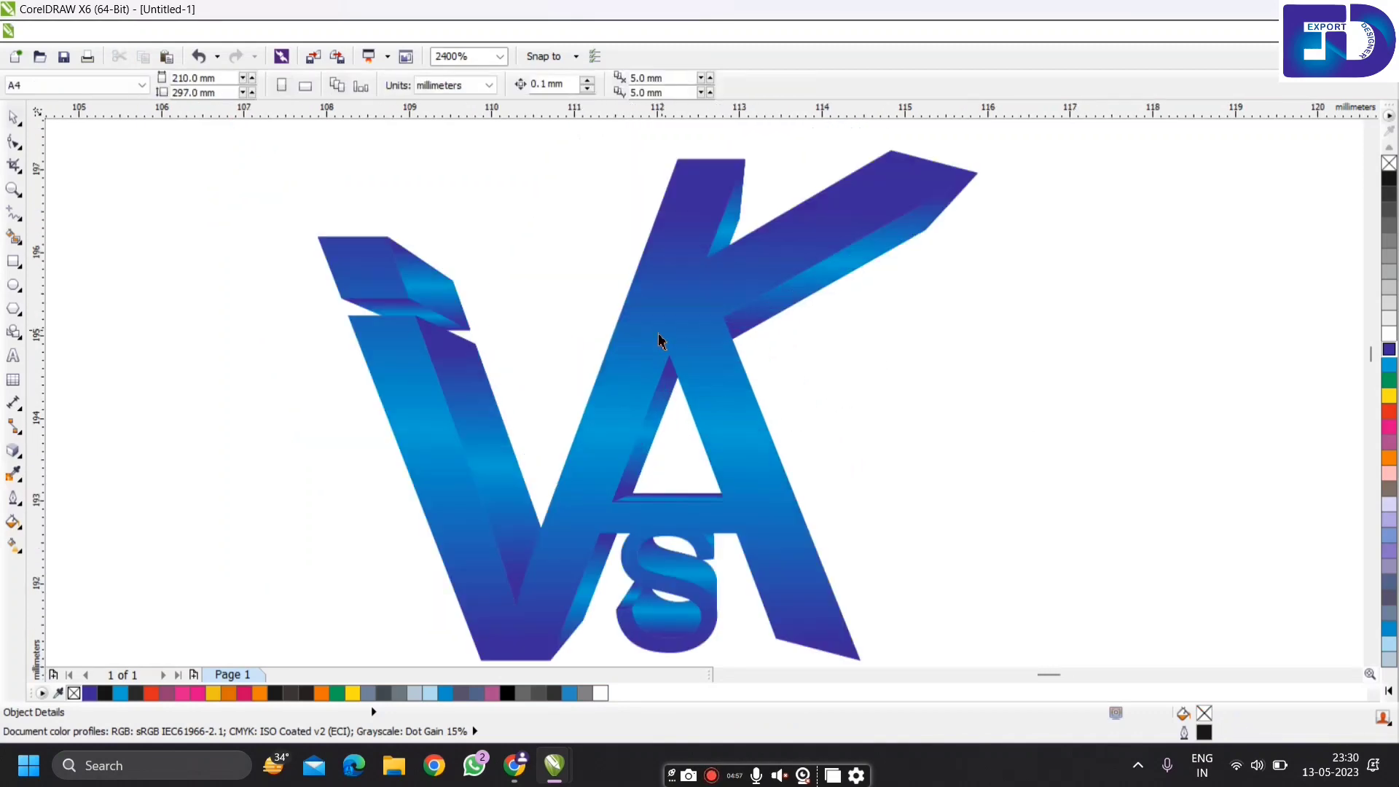
{"action": "scroll", "coordinate": [671, 503], "scroll_direction": "up", "scroll_amount": 2}
{"action": "scroll", "coordinate": [671, 500], "scroll_direction": "down", "scroll_amount": 2}
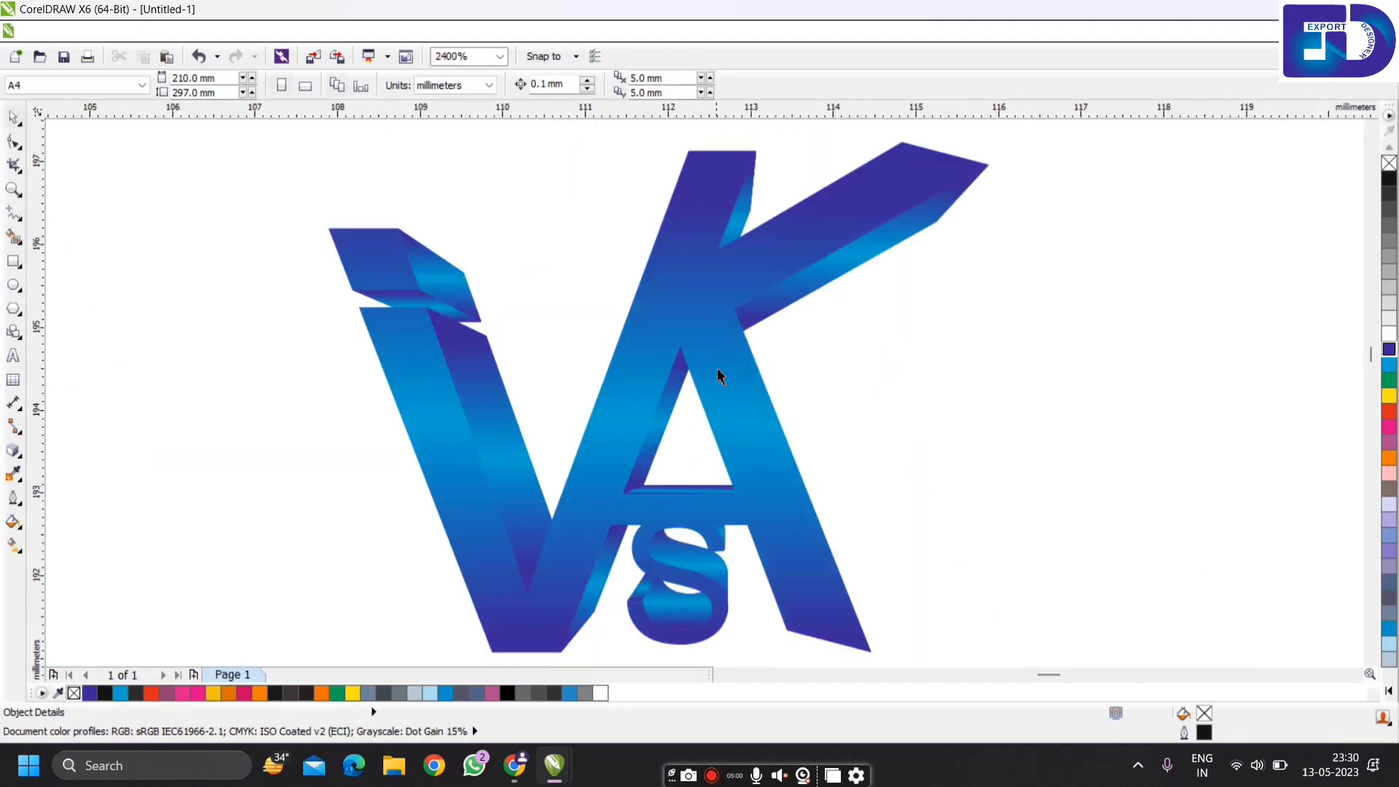
{"action": "scroll", "coordinate": [428, 295], "scroll_direction": "up", "scroll_amount": 1}
{"action": "scroll", "coordinate": [391, 303], "scroll_direction": "down", "scroll_amount": 3}
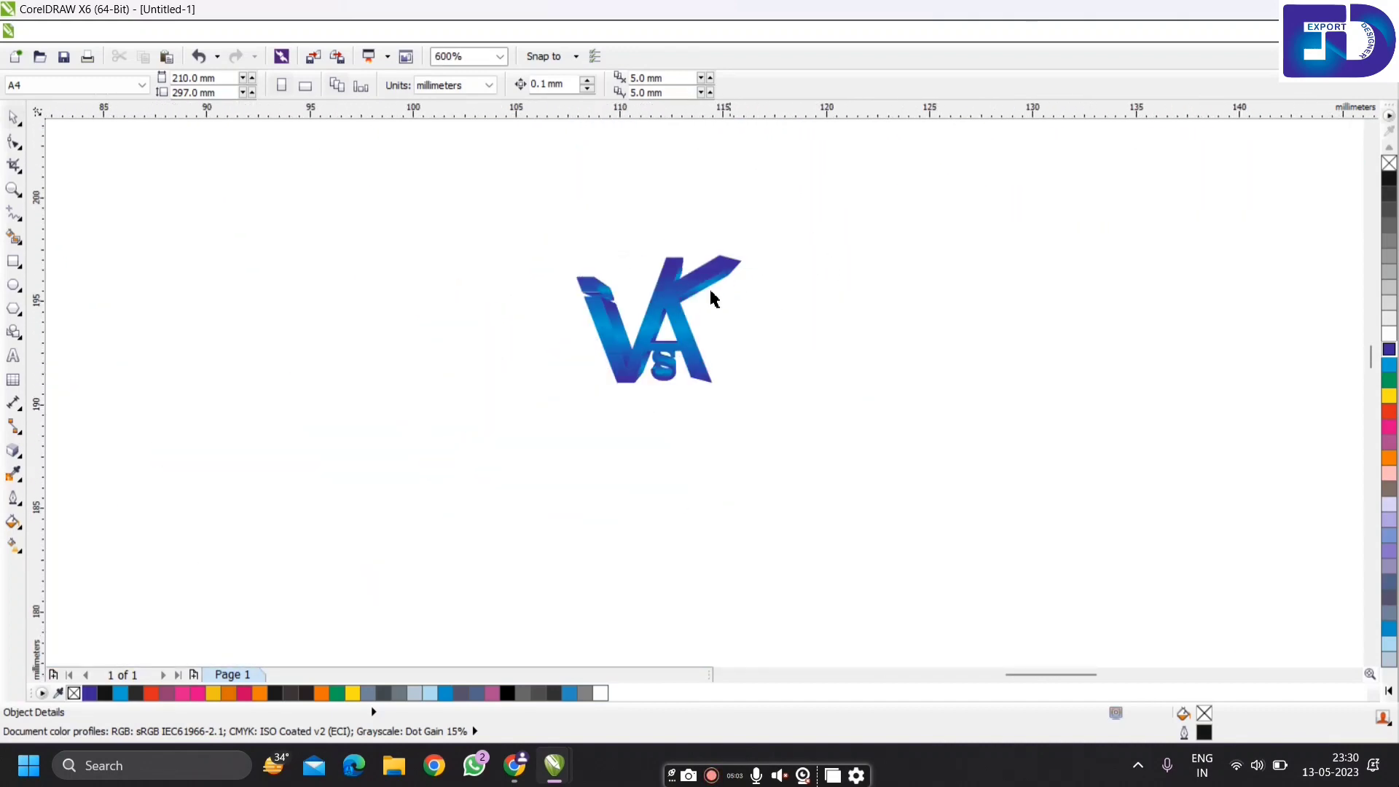
{"action": "scroll", "coordinate": [828, 357], "scroll_direction": "up", "scroll_amount": 1}
{"action": "scroll", "coordinate": [830, 361], "scroll_direction": "up", "scroll_amount": 1}
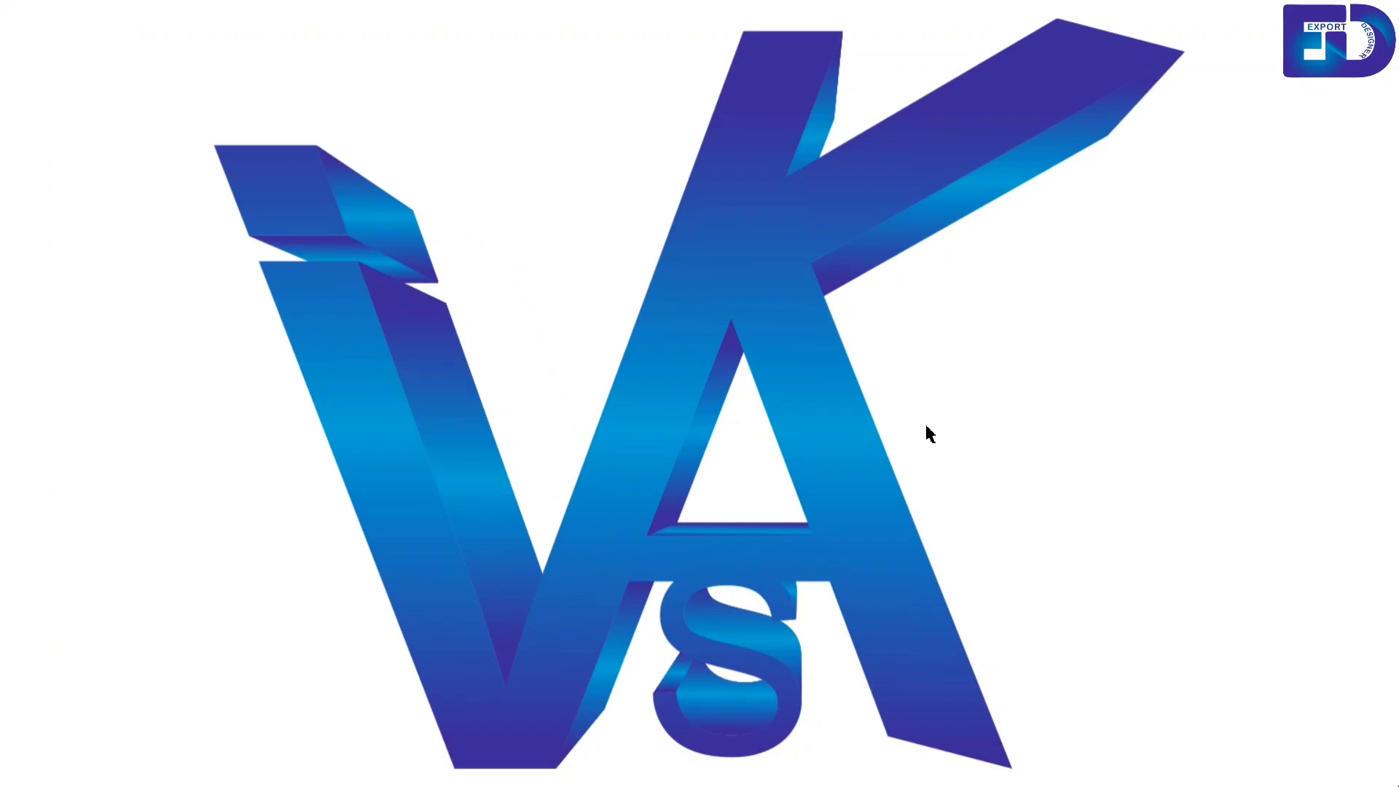